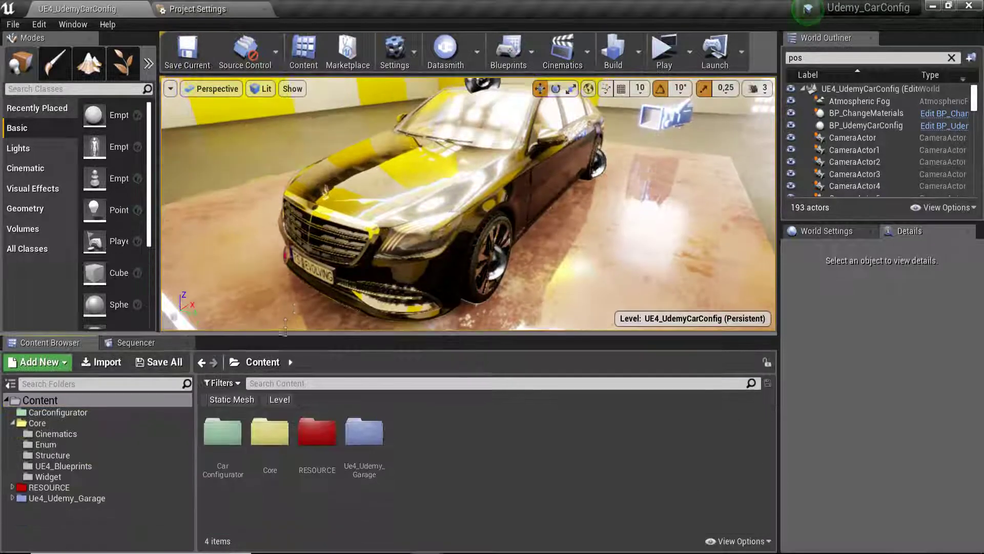
- Enlarge the Content Browser and open the Core/Widget folder to reveal W_MyMenu
{"action": "left_click_drag", "start_coordinate": [273, 380], "coordinate": [272, 266]}
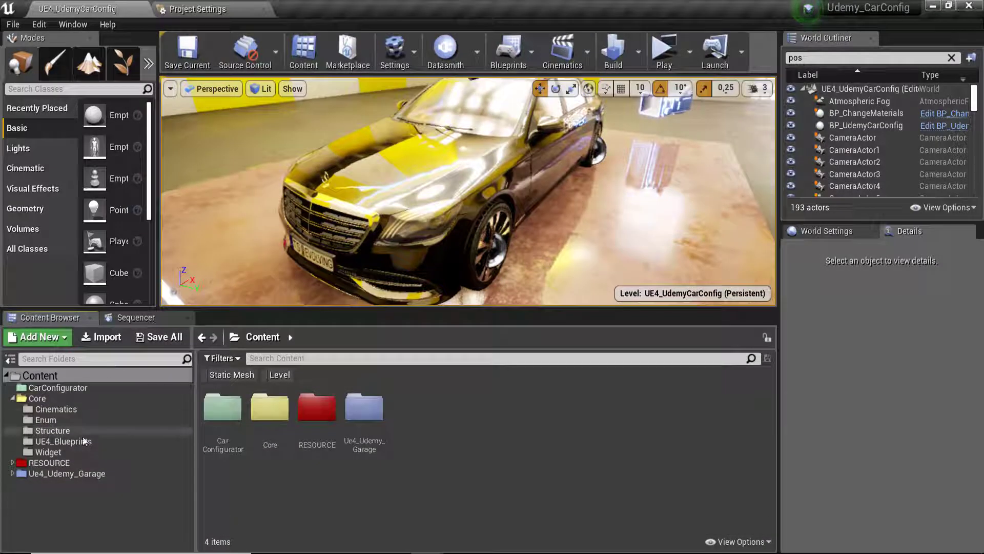
{"action": "left_click", "coordinate": [71, 454]}
- Open W_MyMenu in the Widget Designer and zoom toward its Text Block row
{"action": "double_click", "coordinate": [222, 411]}
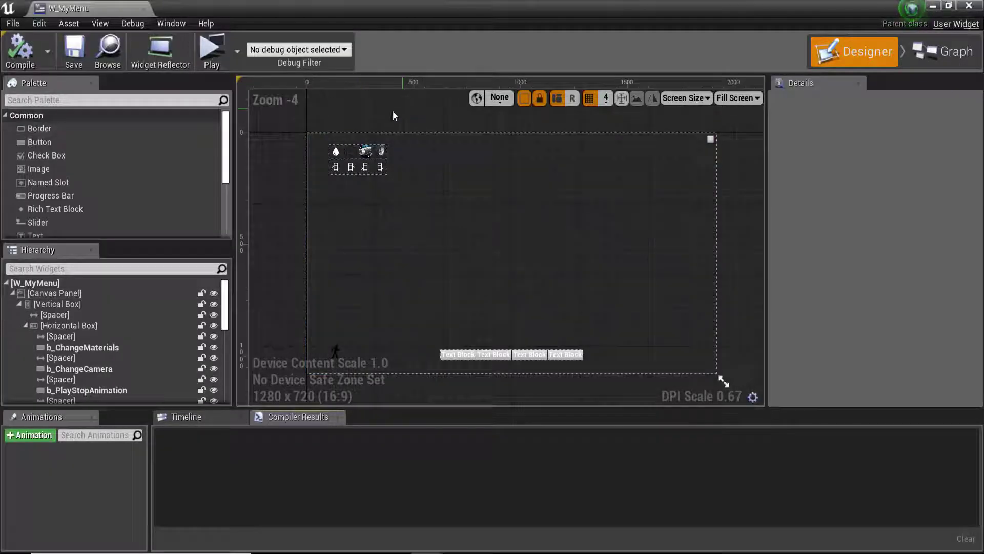
{"action": "scroll", "coordinate": [273, 159], "scroll_direction": "up", "scroll_amount": 4}
{"action": "scroll", "coordinate": [273, 159], "scroll_direction": "up", "scroll_amount": 2}
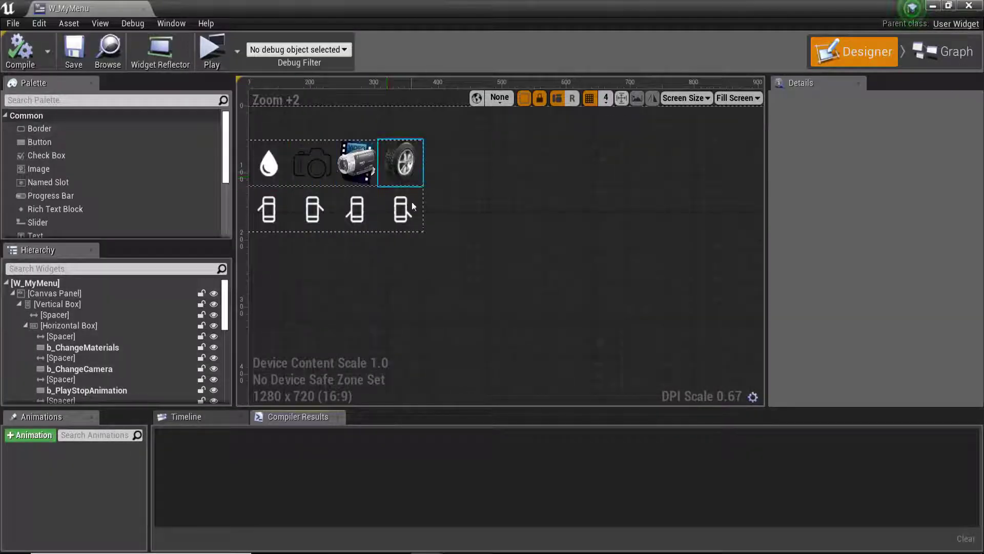
{"action": "scroll", "coordinate": [442, 221], "scroll_direction": "down", "scroll_amount": 4}
{"action": "mouse_move", "coordinate": [441, 221]}
{"action": "right_mouse_down"}
{"action": "mouse_move", "coordinate": [449, 149]}
{"action": "mouse_move", "coordinate": [589, 176]}
{"action": "right_mouse_up"}
{"action": "right_click_drag", "start_coordinate": [680, 250], "coordinate": [423, 270]}
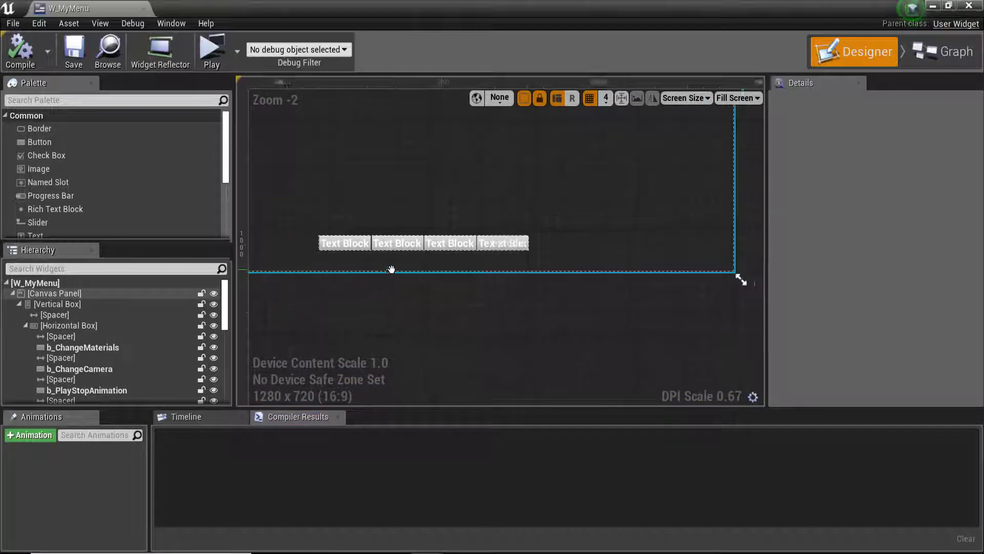
{"action": "scroll", "coordinate": [423, 270], "scroll_direction": "up", "scroll_amount": 1}
{"action": "scroll", "coordinate": [397, 331], "scroll_direction": "up", "scroll_amount": 3}
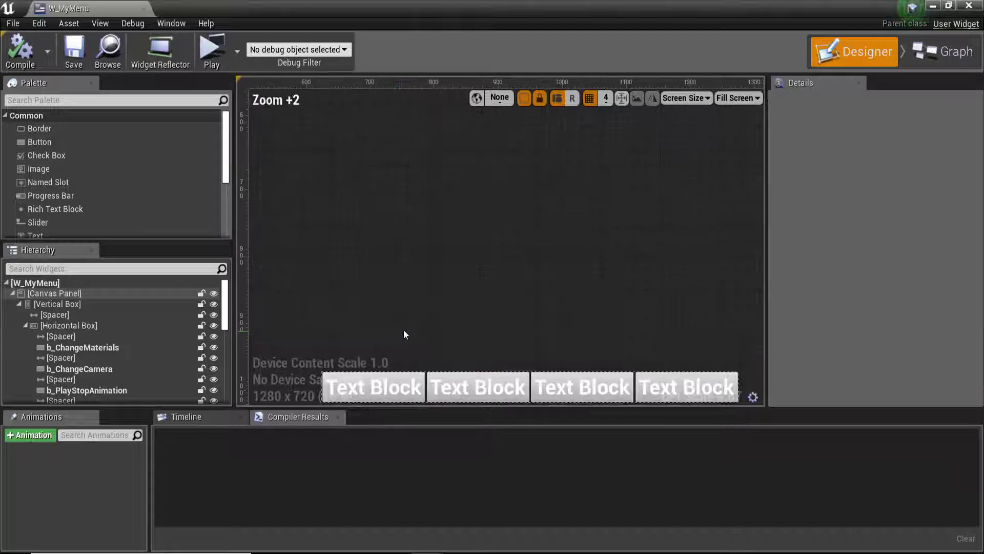
- Frame the row of four Text Block labels and select the first one
{"action": "mouse_move", "coordinate": [404, 333]}
{"action": "right_mouse_down"}
{"action": "mouse_move", "coordinate": [405, 227]}
{"action": "mouse_move", "coordinate": [394, 187]}
{"action": "right_mouse_up"}
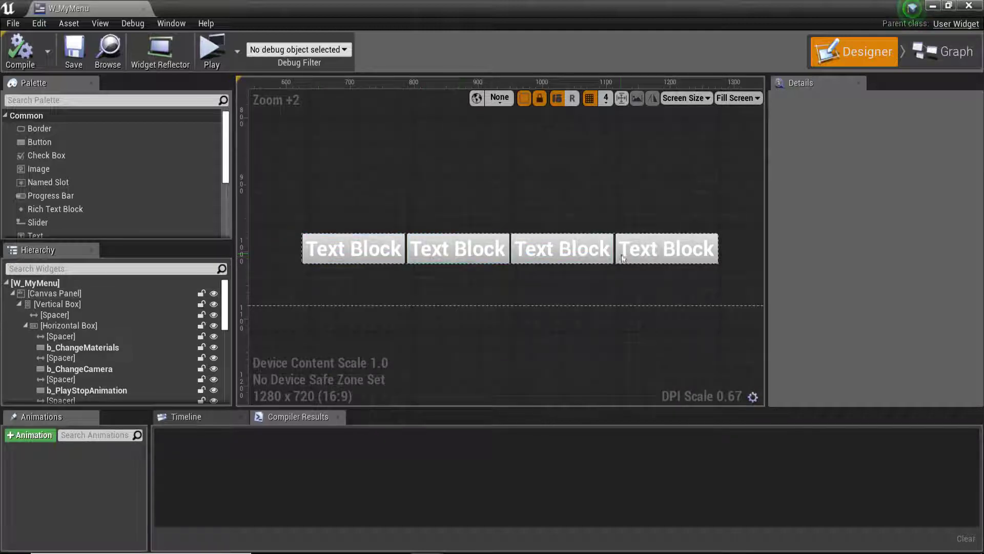
{"action": "scroll", "coordinate": [437, 282], "scroll_direction": "down", "scroll_amount": 3}
{"action": "scroll", "coordinate": [437, 282], "scroll_direction": "down", "scroll_amount": 2}
{"action": "mouse_move", "coordinate": [633, 263]}
{"action": "right_mouse_down"}
{"action": "mouse_move", "coordinate": [669, 180]}
{"action": "mouse_move", "coordinate": [292, 464]}
{"action": "right_mouse_up"}
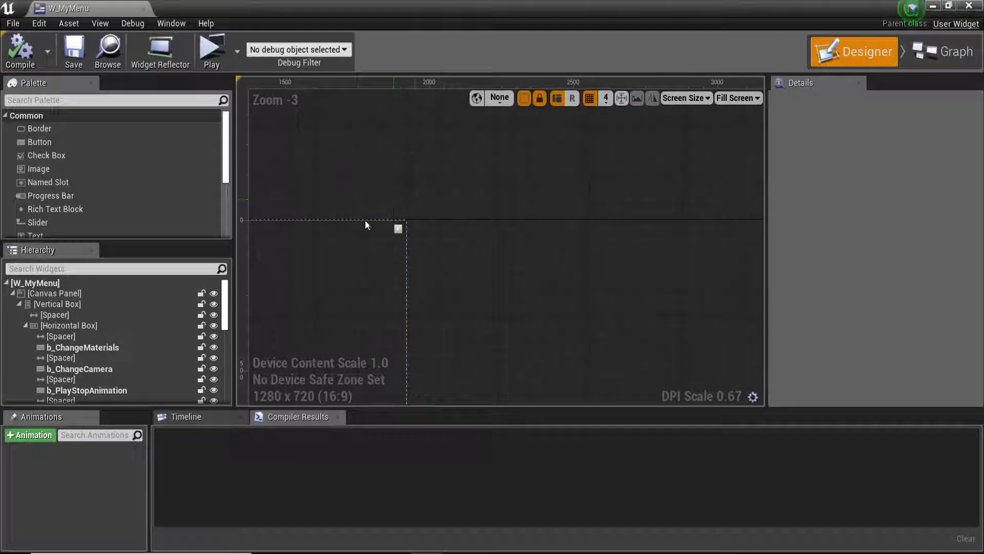
{"action": "right_click_drag", "start_coordinate": [358, 322], "coordinate": [448, 292]}
{"action": "scroll", "coordinate": [496, 248], "scroll_direction": "up", "scroll_amount": 5}
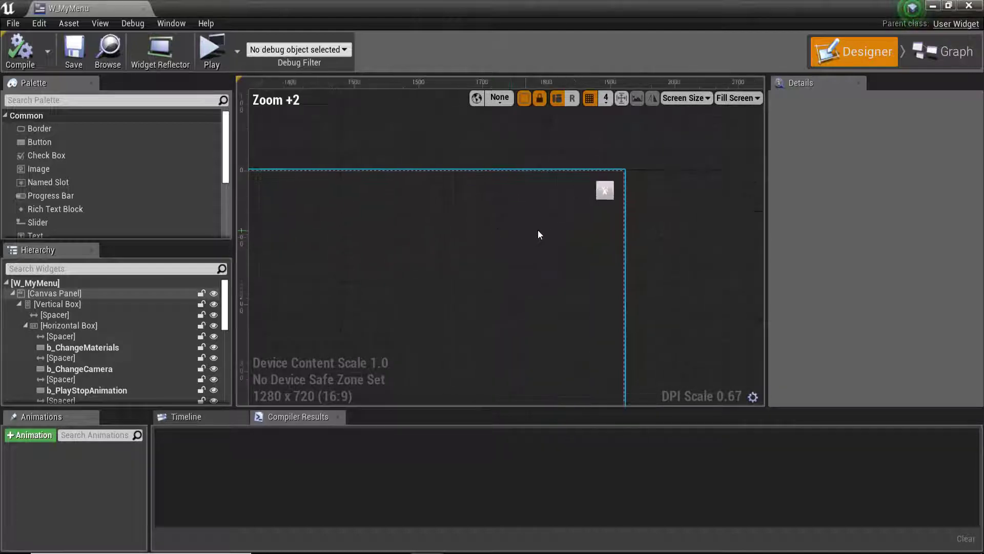
{"action": "scroll", "coordinate": [519, 182], "scroll_direction": "down", "scroll_amount": 6}
{"action": "right_click_drag", "start_coordinate": [527, 184], "coordinate": [469, 271]}
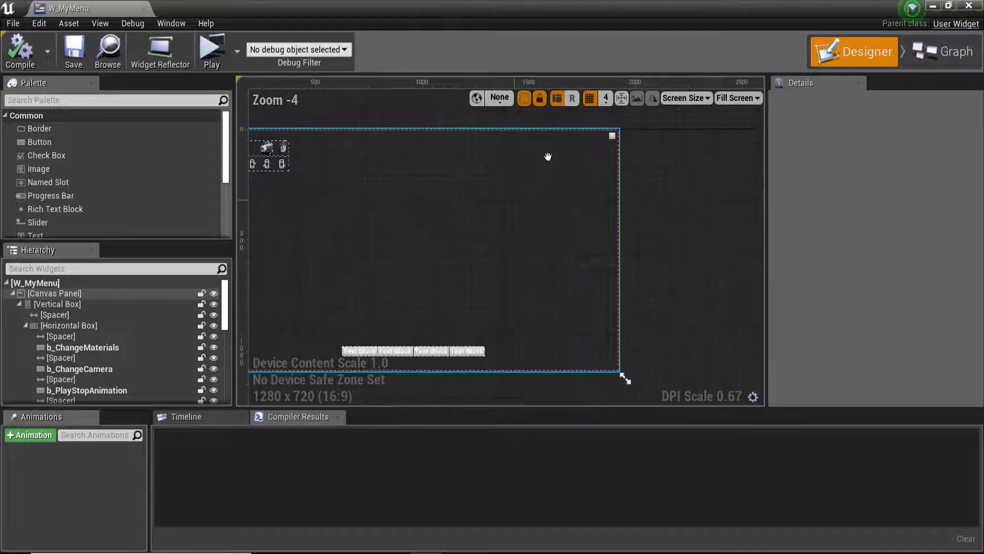
{"action": "scroll", "coordinate": [469, 271], "scroll_direction": "up", "scroll_amount": 1}
{"action": "scroll", "coordinate": [468, 270], "scroll_direction": "up", "scroll_amount": 4}
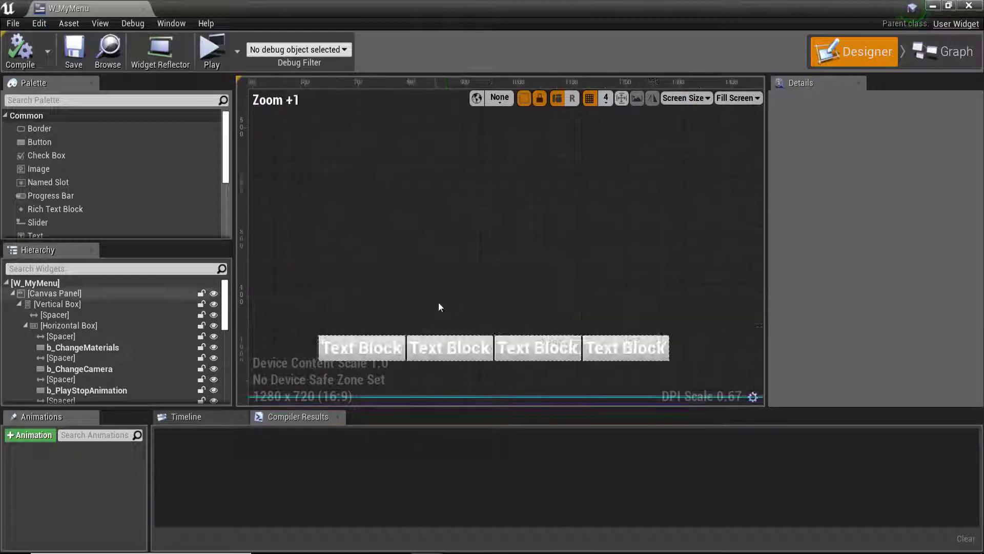
{"action": "left_click", "coordinate": [388, 350]}
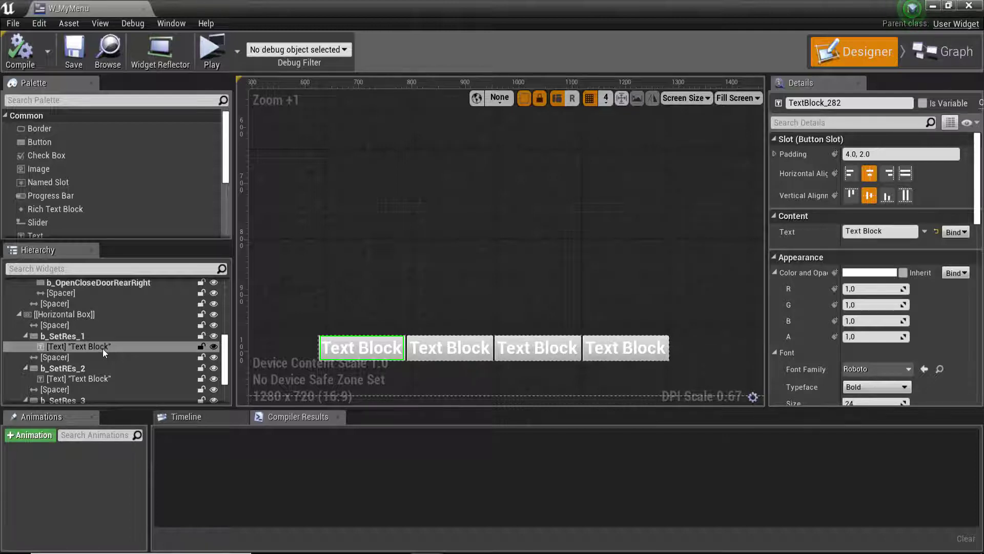
- Label the first two buttons 1440x900 and 1270x720
{"action": "left_click", "coordinate": [898, 230]}
{"action": "type", "text": "1"}
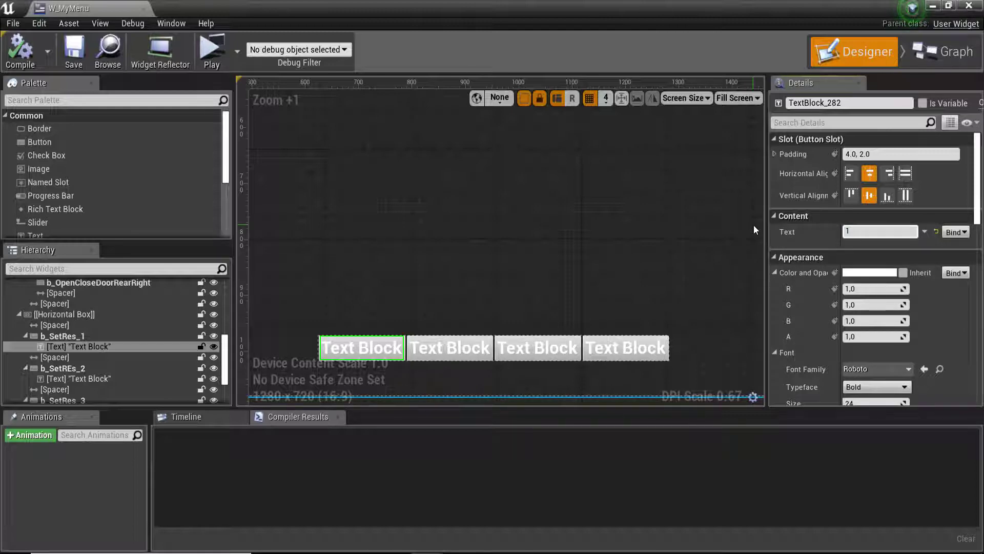
{"action": "type", "text": "440x"}
{"action": "type", "text": "900"}
{"action": "key", "text": "Return"}
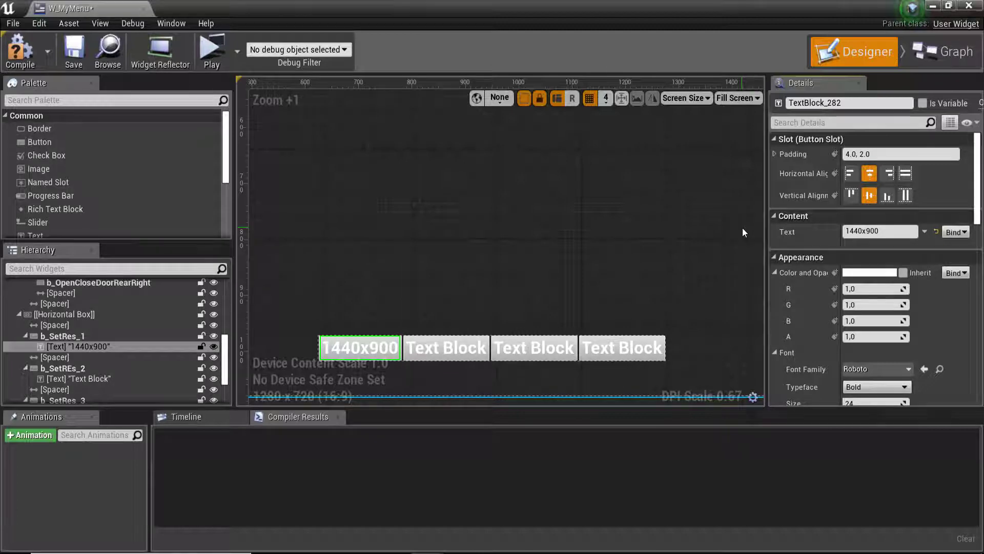
{"action": "left_click", "coordinate": [466, 351]}
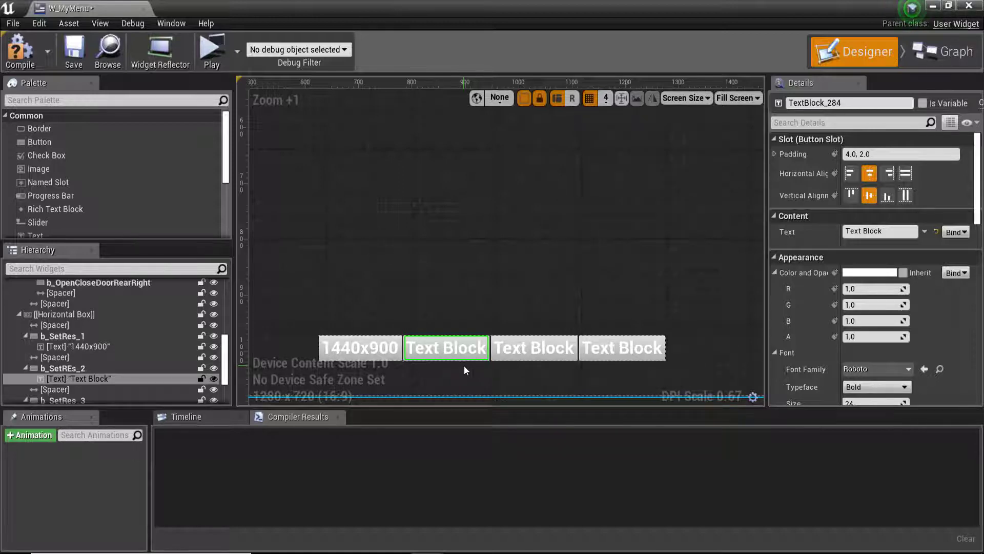
{"action": "left_click", "coordinate": [871, 232]}
{"action": "type", "text": "1270x72"}
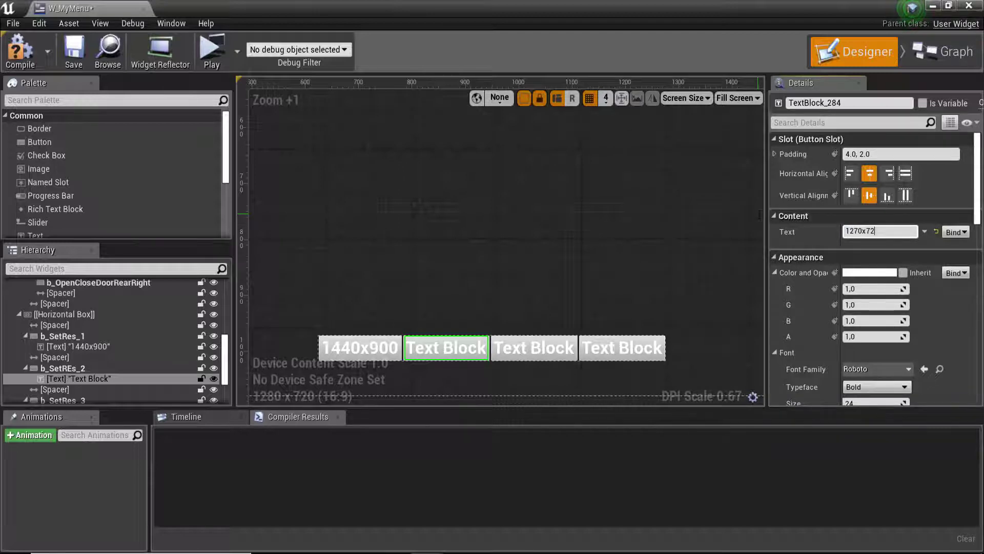
{"action": "type", "text": "0"}
{"action": "key", "text": "Return"}
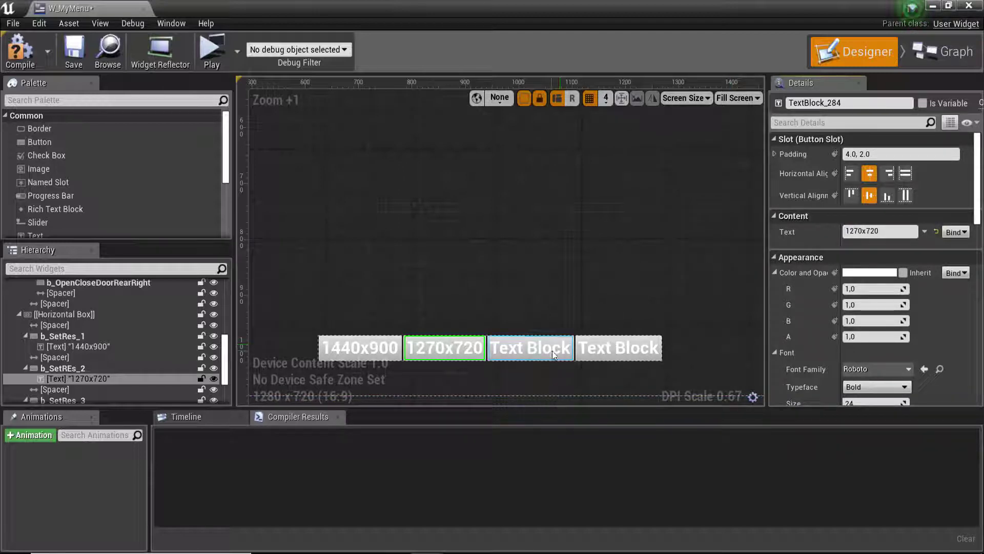
- Label the third and fourth buttons 1600x900 and 1920x1080
{"action": "left_click", "coordinate": [553, 350]}
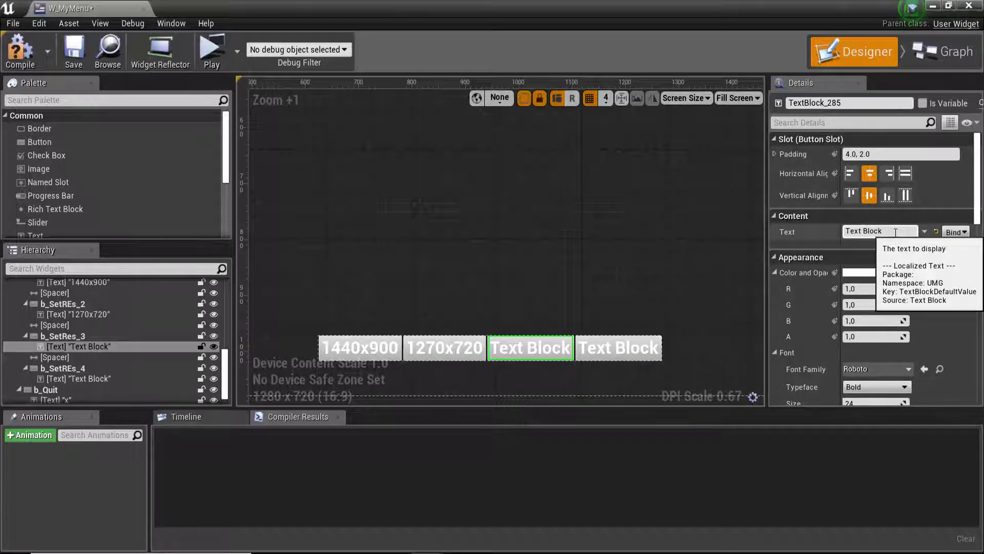
{"action": "left_click", "coordinate": [896, 232]}
{"action": "type", "text": "16"}
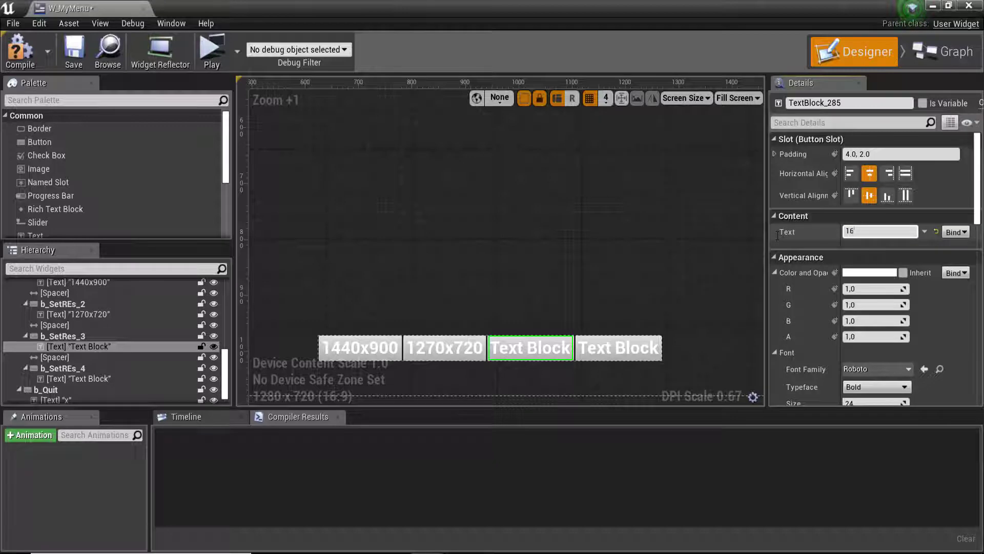
{"action": "type", "text": "00x900"}
{"action": "key", "text": "Return"}
{"action": "left_click", "coordinate": [627, 349]}
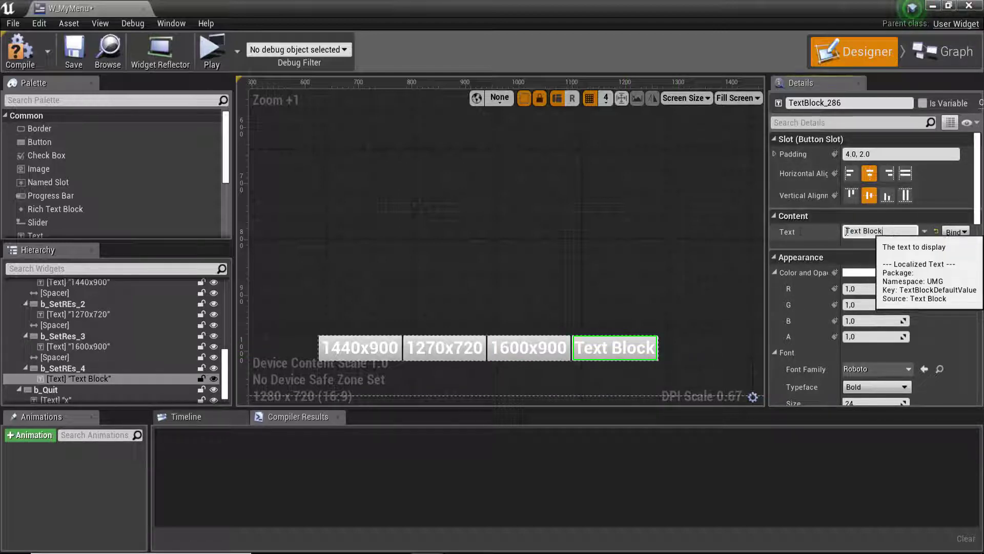
{"action": "left_click", "coordinate": [872, 231]}
{"action": "type", "text": "1920x1080"}
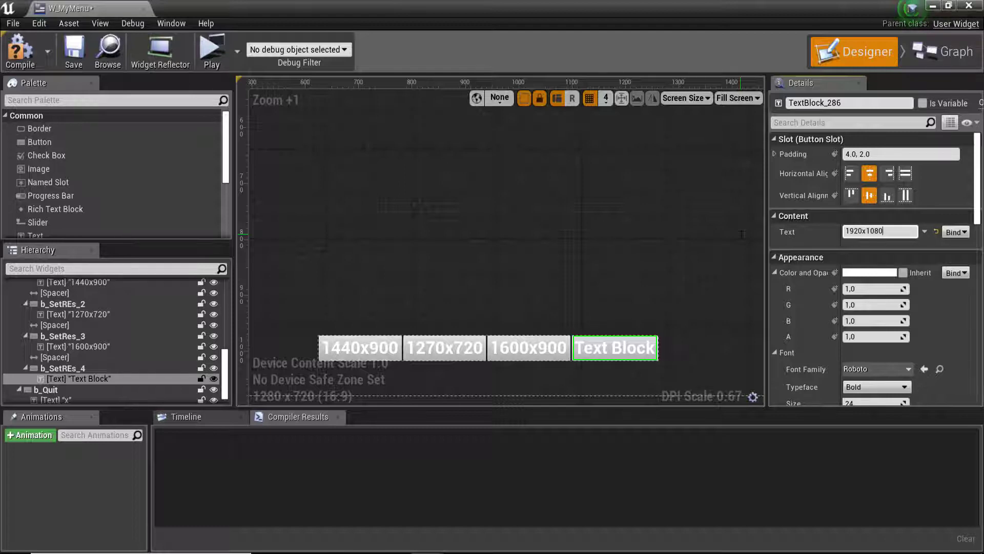
{"action": "key", "text": "Return"}
- Zoom and pan the designer canvas to frame the four resolution buttons
{"action": "scroll", "coordinate": [419, 283], "scroll_direction": "down", "scroll_amount": 2}
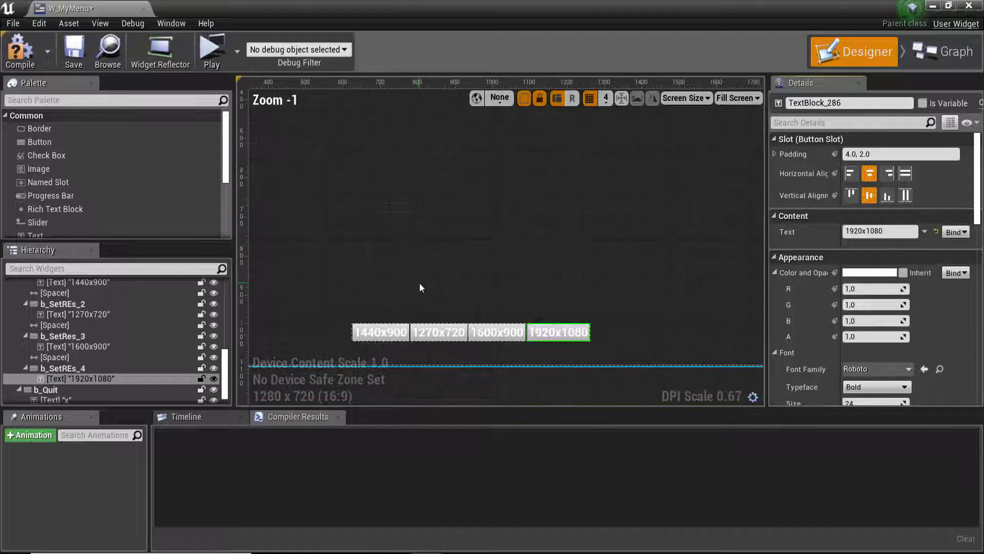
{"action": "scroll", "coordinate": [420, 284], "scroll_direction": "down", "scroll_amount": 2}
{"action": "scroll", "coordinate": [420, 284], "scroll_direction": "down", "scroll_amount": 2}
{"action": "scroll", "coordinate": [420, 307], "scroll_direction": "up", "scroll_amount": 2}
{"action": "scroll", "coordinate": [420, 336], "scroll_direction": "up", "scroll_amount": 3}
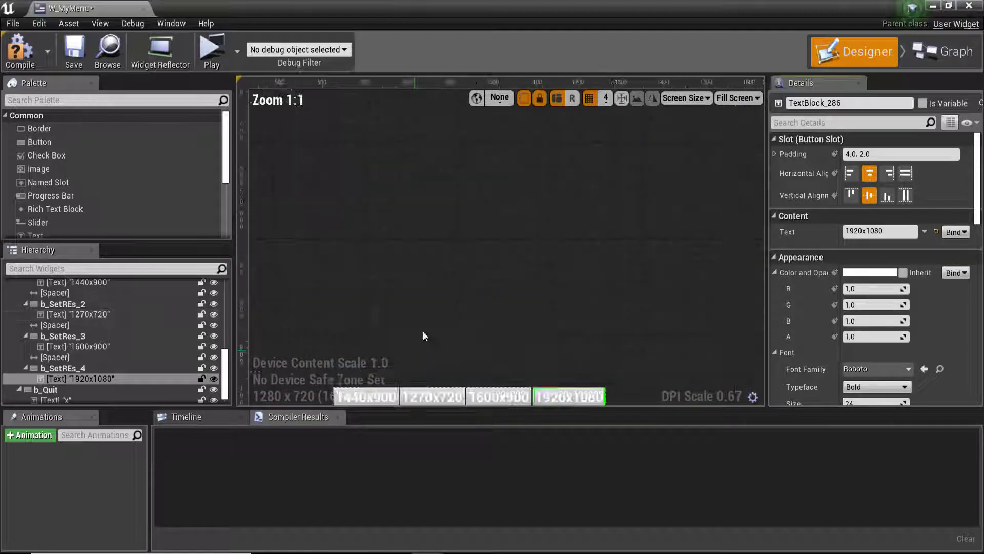
{"action": "right_click_drag", "start_coordinate": [422, 331], "coordinate": [477, 185]}
{"action": "scroll", "coordinate": [477, 185], "scroll_direction": "up", "scroll_amount": 2}
{"action": "scroll", "coordinate": [476, 190], "scroll_direction": "up", "scroll_amount": 2}
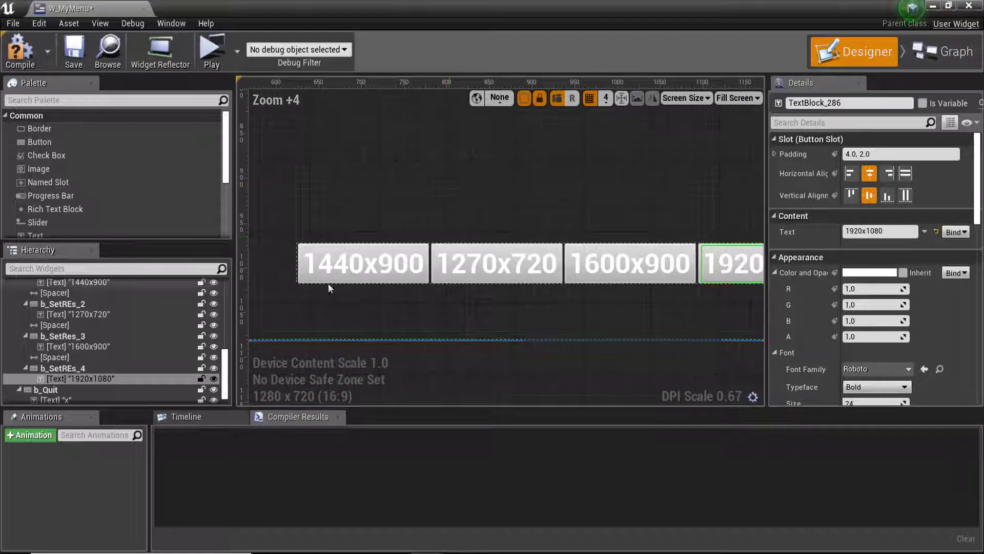
{"action": "scroll", "coordinate": [330, 271], "scroll_direction": "up", "scroll_amount": 2}
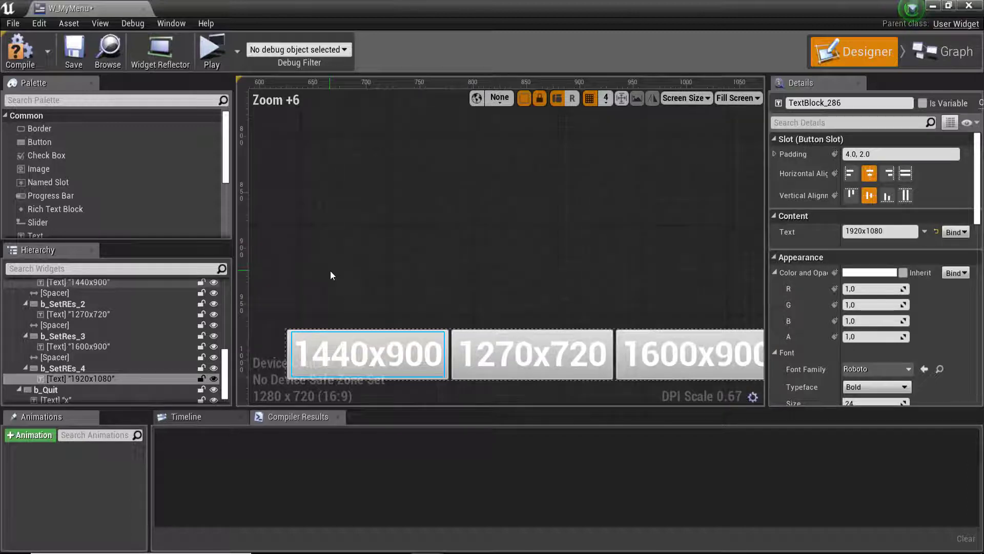
{"action": "scroll", "coordinate": [332, 272], "scroll_direction": "down", "scroll_amount": 4}
{"action": "scroll", "coordinate": [444, 291], "scroll_direction": "down", "scroll_amount": 4}
{"action": "scroll", "coordinate": [350, 331], "scroll_direction": "up", "scroll_amount": 2}
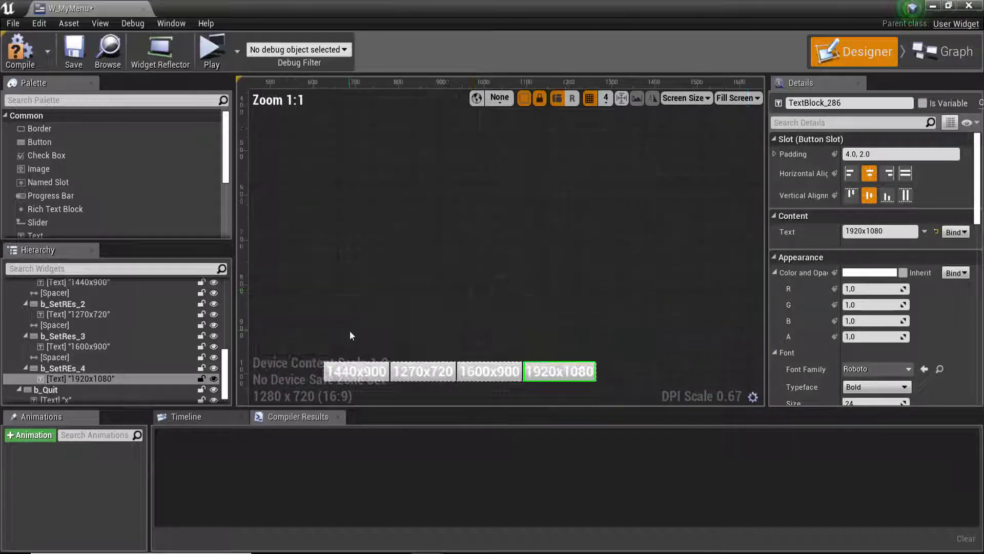
{"action": "mouse_move", "coordinate": [397, 336]}
{"action": "right_mouse_down"}
{"action": "mouse_move", "coordinate": [455, 195]}
{"action": "mouse_move", "coordinate": [432, 303]}
{"action": "mouse_move", "coordinate": [462, 202]}
{"action": "mouse_move", "coordinate": [402, 217]}
{"action": "right_mouse_up"}
{"action": "scroll", "coordinate": [433, 303], "scroll_direction": "down", "scroll_amount": 4}
{"action": "scroll", "coordinate": [450, 303], "scroll_direction": "up", "scroll_amount": 1}
{"action": "scroll", "coordinate": [426, 349], "scroll_direction": "up", "scroll_amount": 3}
{"action": "scroll", "coordinate": [402, 216], "scroll_direction": "up", "scroll_amount": 2}
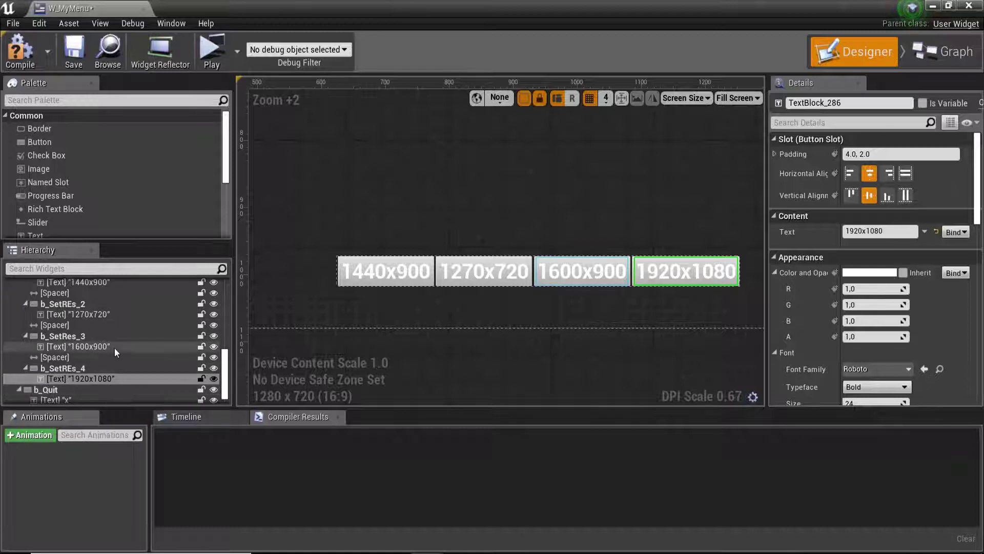
{"action": "scroll", "coordinate": [115, 348], "scroll_direction": "up", "scroll_amount": 4}
- Select the Horizontal Box holding the buttons and review its Render Transform, Clipping and Navigation details
{"action": "left_click", "coordinate": [84, 293]}
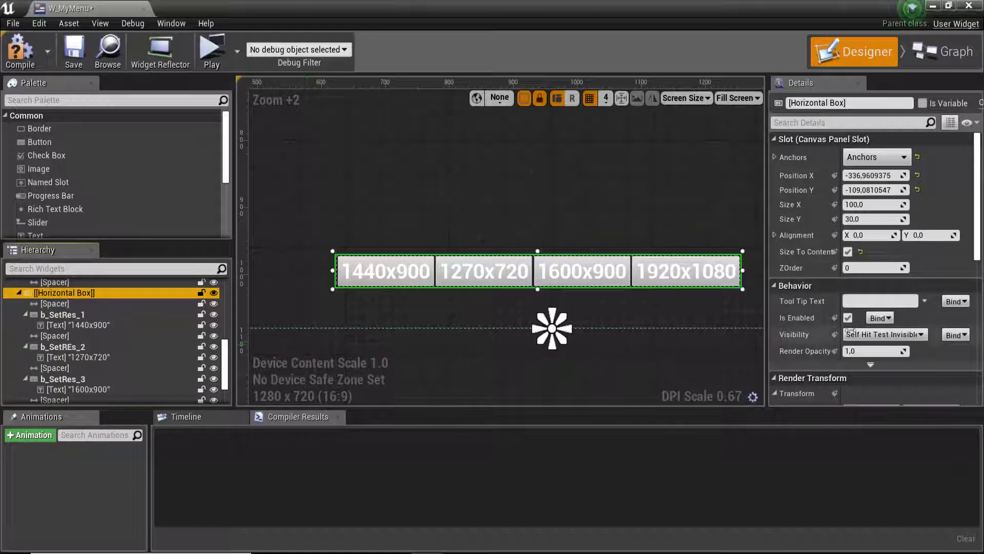
{"action": "scroll", "coordinate": [979, 263], "scroll_direction": "down", "scroll_amount": 3}
{"action": "left_click_drag", "start_coordinate": [979, 263], "coordinate": [960, 342]}
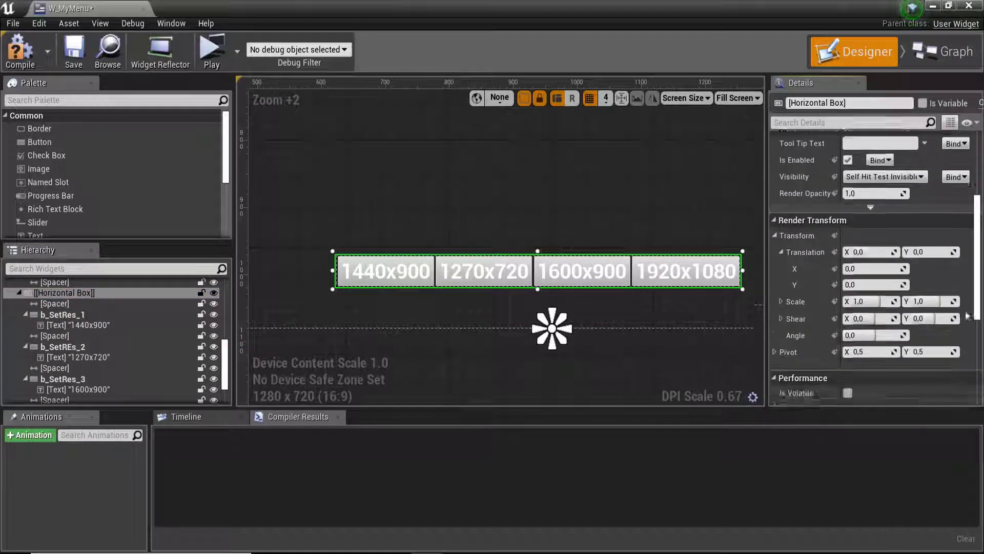
{"action": "scroll", "coordinate": [960, 343], "scroll_direction": "up", "scroll_amount": 4}
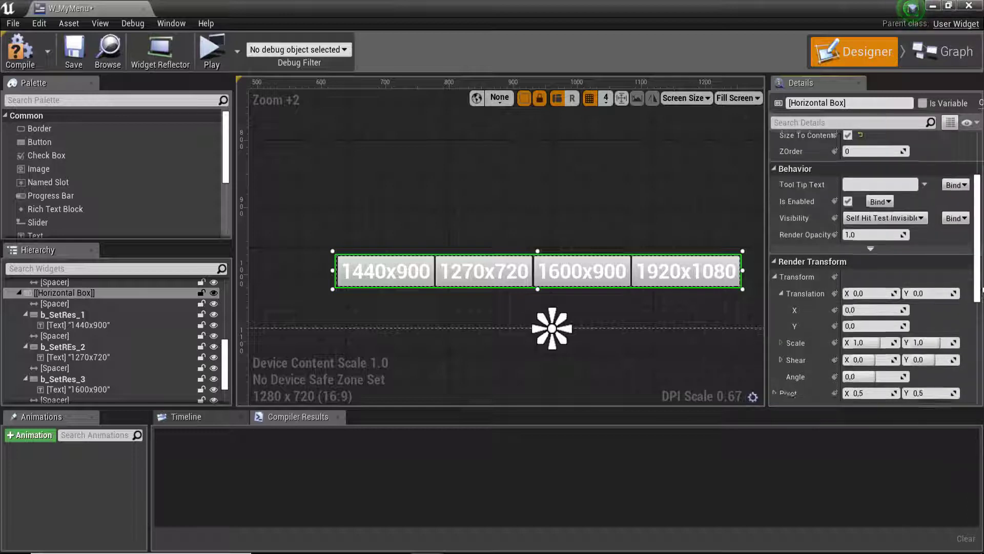
{"action": "scroll", "coordinate": [836, 192], "scroll_direction": "up", "scroll_amount": 3}
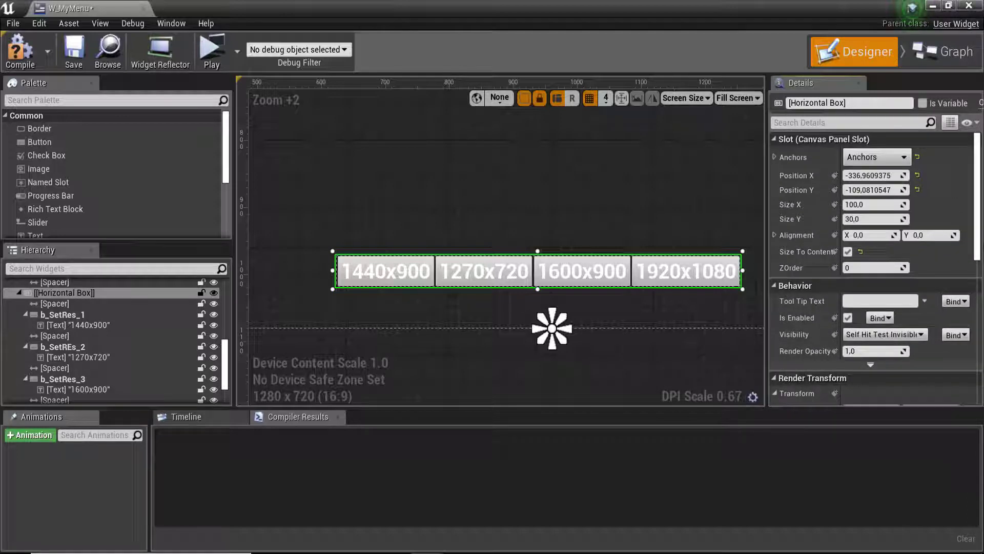
{"action": "scroll", "coordinate": [835, 192], "scroll_direction": "down", "scroll_amount": 7}
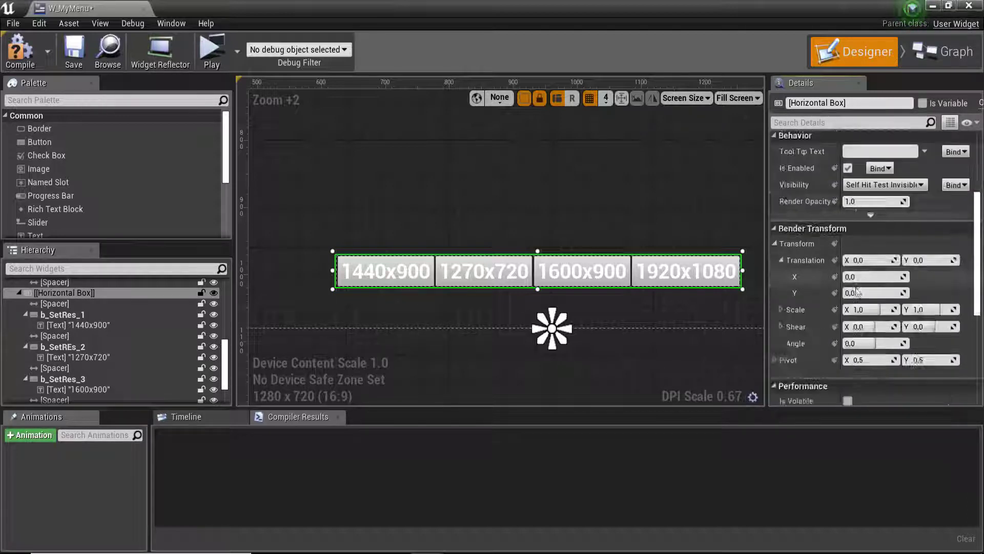
{"action": "scroll", "coordinate": [858, 295], "scroll_direction": "down", "scroll_amount": 3}
{"action": "scroll", "coordinate": [858, 295], "scroll_direction": "down", "scroll_amount": 2}
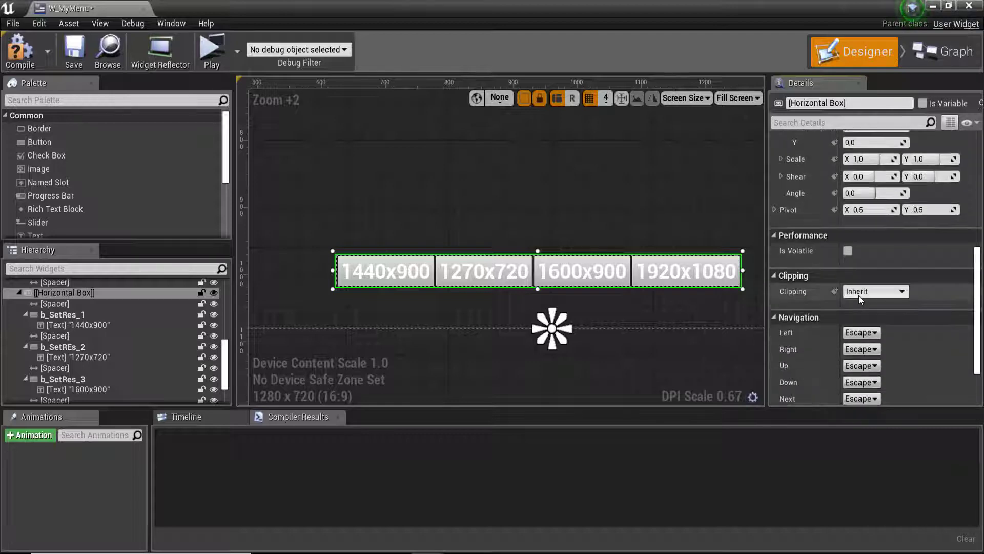
{"action": "scroll", "coordinate": [104, 361], "scroll_direction": "down", "scroll_amount": 4}
{"action": "scroll", "coordinate": [146, 327], "scroll_direction": "down", "scroll_amount": 1}
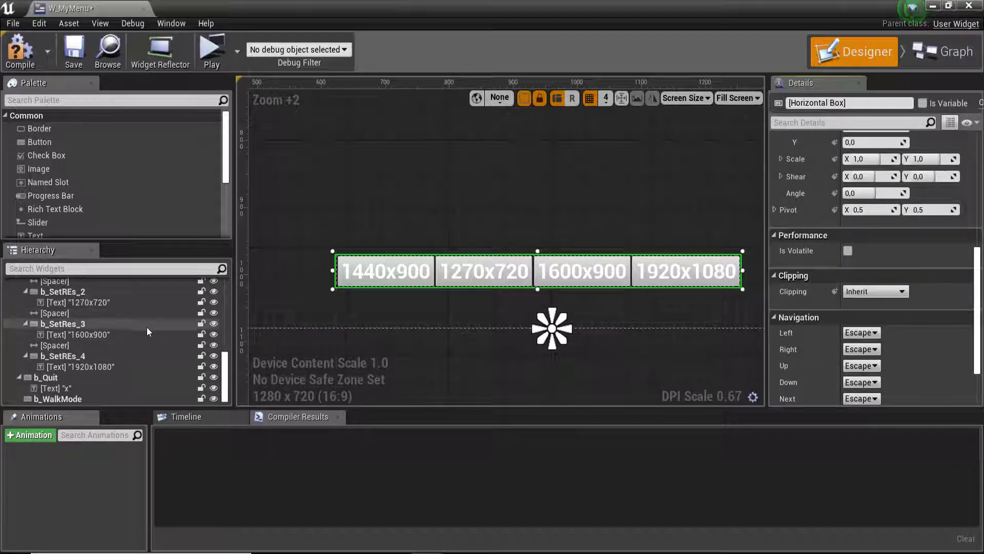
- Select the root canvas, then the b_ChangeMaterials and b_ChangeCamera buttons in the Hierarchy
{"action": "left_click", "coordinate": [479, 212]}
{"action": "scroll", "coordinate": [418, 265], "scroll_direction": "down", "scroll_amount": 3}
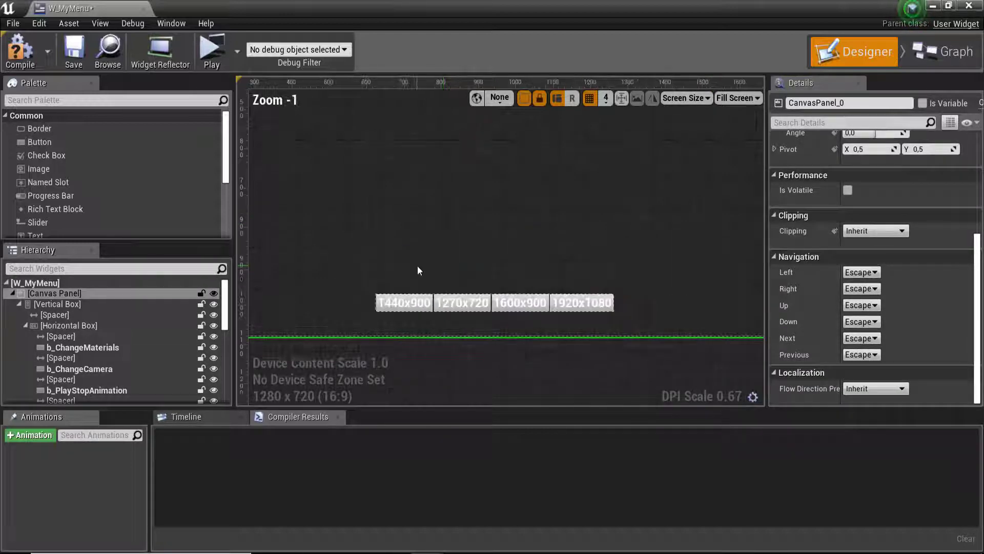
{"action": "scroll", "coordinate": [417, 266], "scroll_direction": "down", "scroll_amount": 2}
{"action": "right_click_drag", "start_coordinate": [443, 244], "coordinate": [457, 201]}
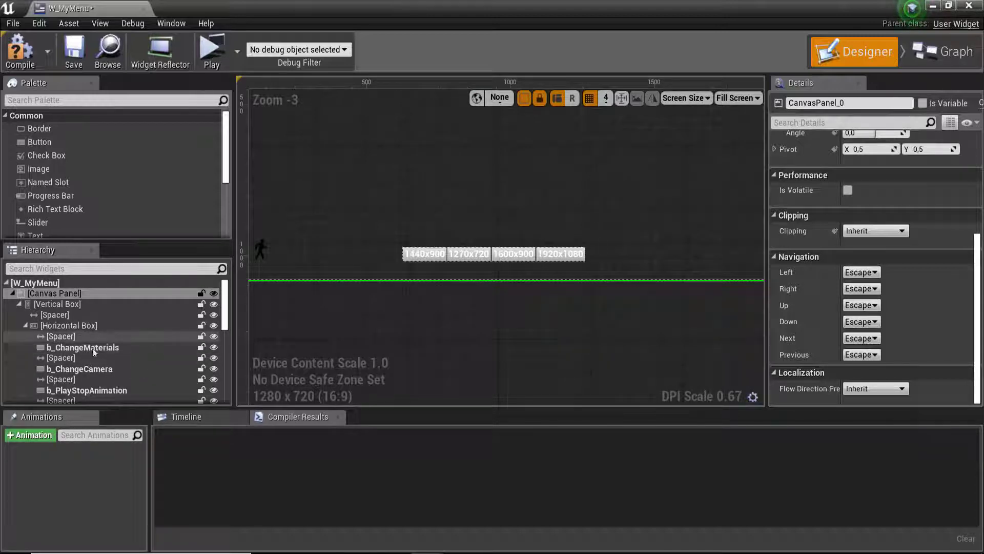
{"action": "left_click", "coordinate": [89, 348]}
{"action": "left_click", "coordinate": [90, 369], "text": "ctrl"}
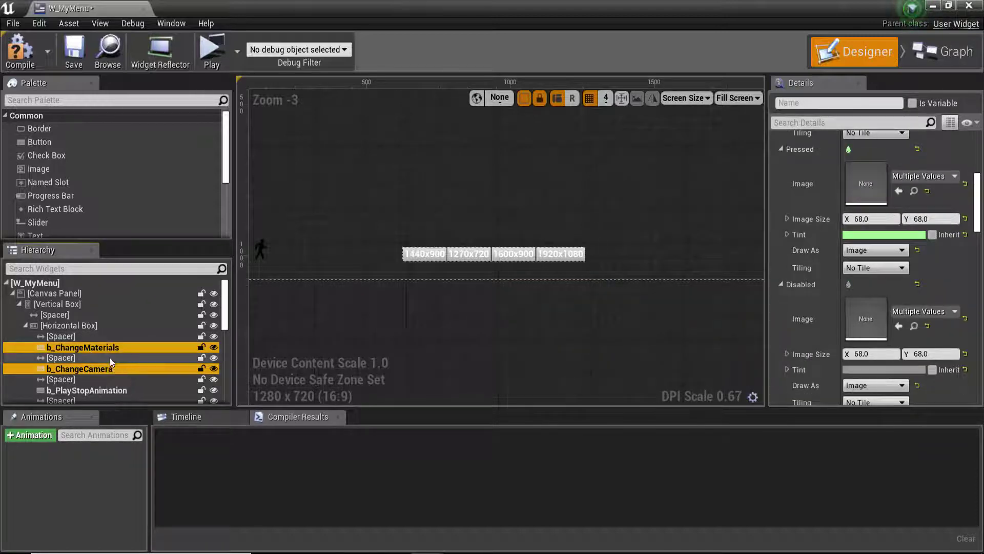
- Multi-select b_SetRes_1 to b_SetRes_4 and set their Background Color alpha to 0.75
{"action": "scroll", "coordinate": [119, 340], "scroll_direction": "down", "scroll_amount": 3}
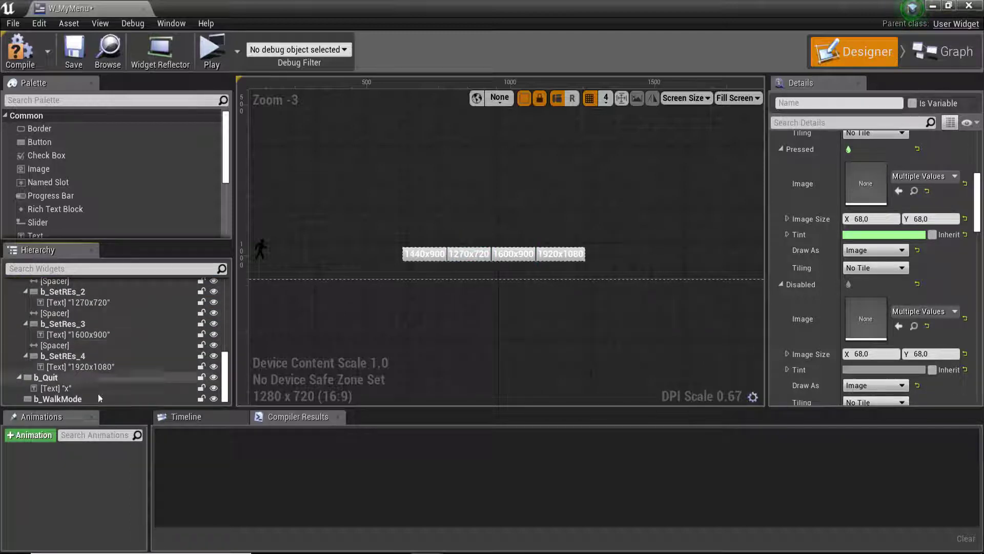
{"action": "scroll", "coordinate": [98, 340], "scroll_direction": "up", "scroll_amount": 2}
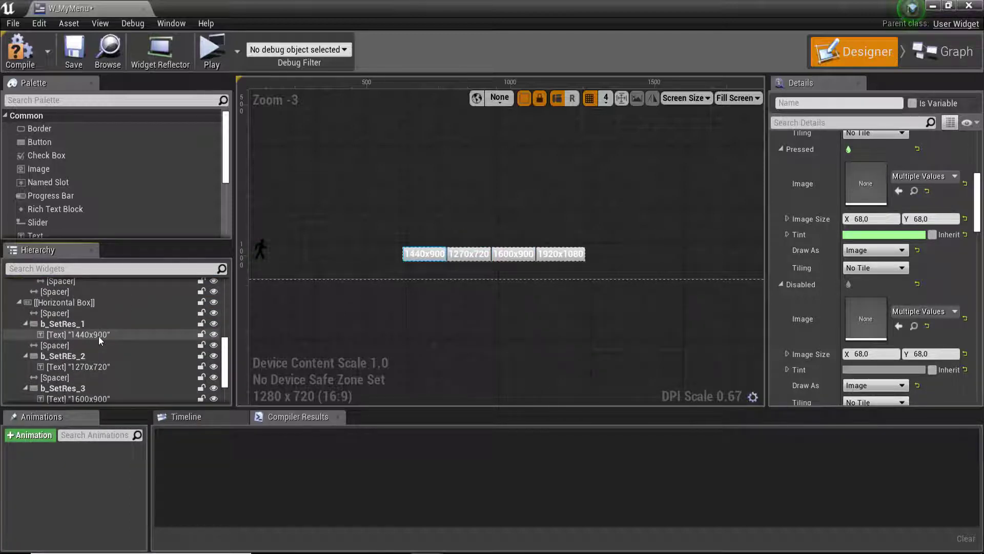
{"action": "left_click", "coordinate": [76, 326], "text": "ctrl"}
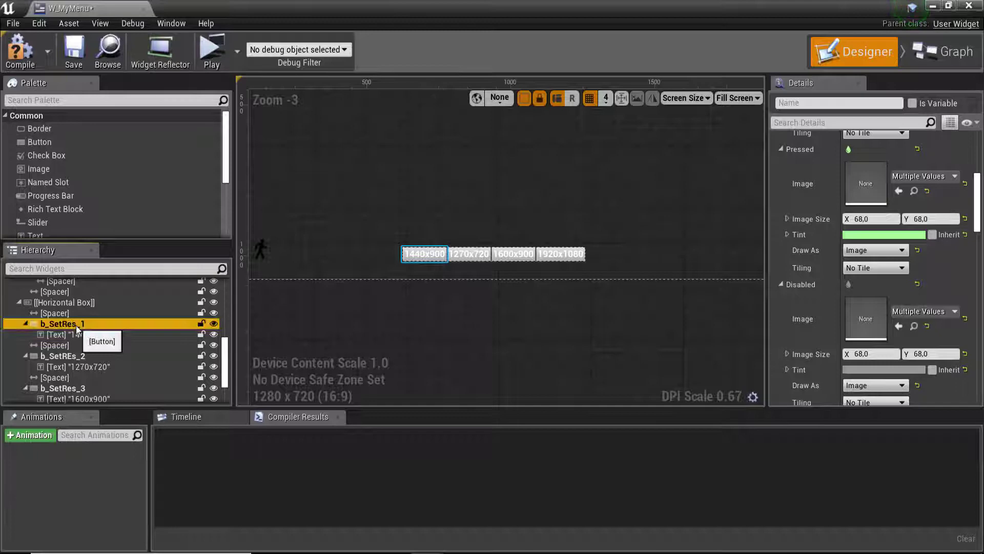
{"action": "left_click", "coordinate": [78, 356], "text": "ctrl"}
{"action": "left_click", "coordinate": [90, 386], "text": "ctrl"}
{"action": "scroll", "coordinate": [91, 385], "scroll_direction": "down", "scroll_amount": 3}
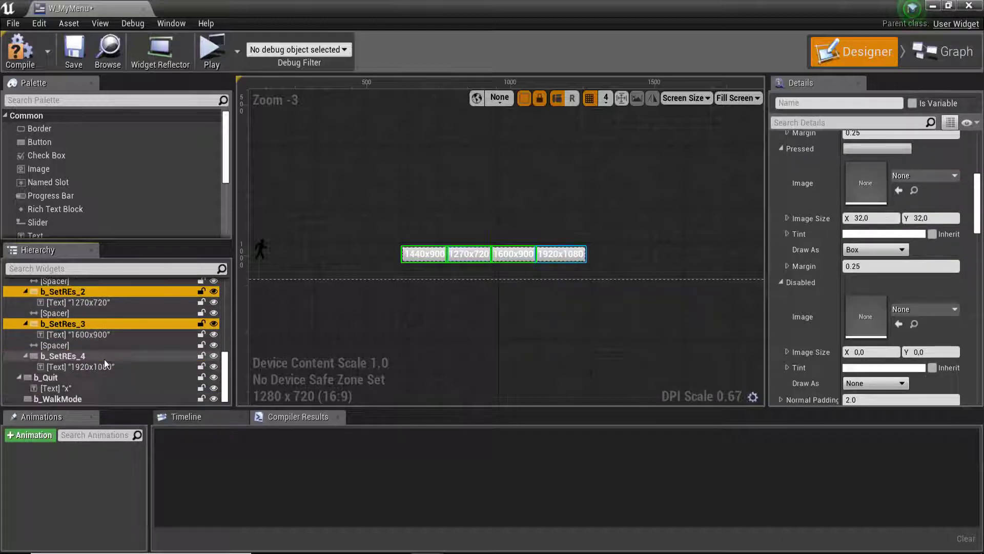
{"action": "left_click", "coordinate": [103, 355], "text": "ctrl"}
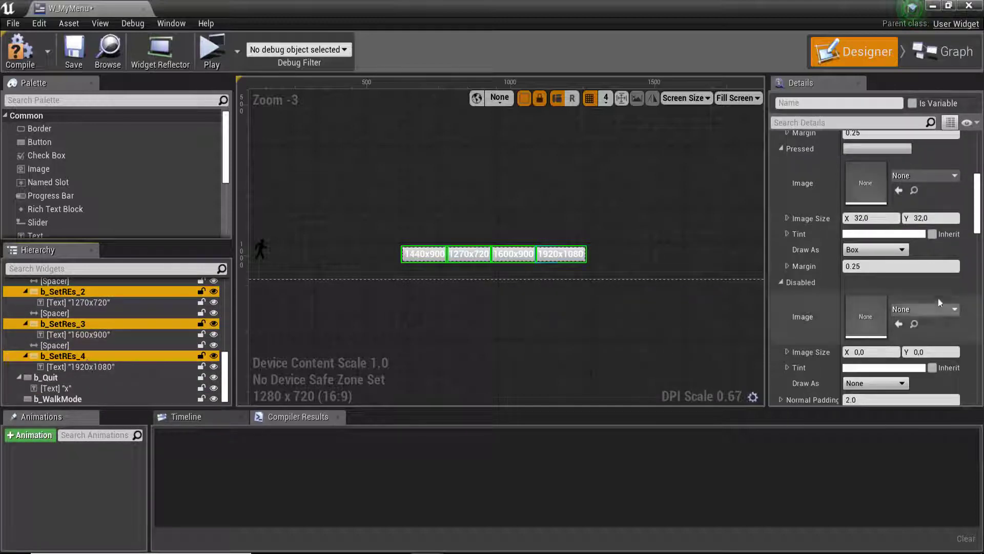
{"action": "left_click", "coordinate": [972, 272]}
{"action": "type", "text": "0.75"}
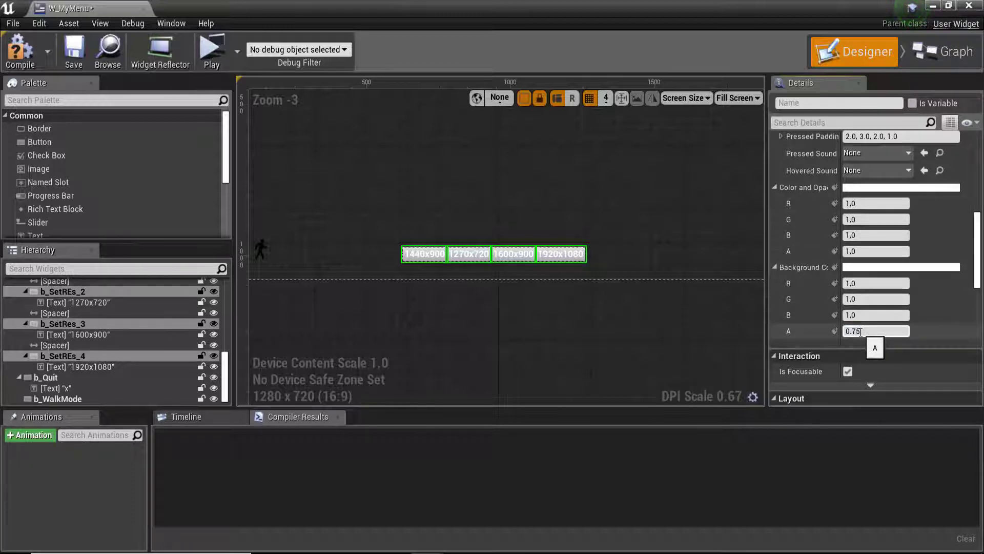
{"action": "key", "text": "Return"}
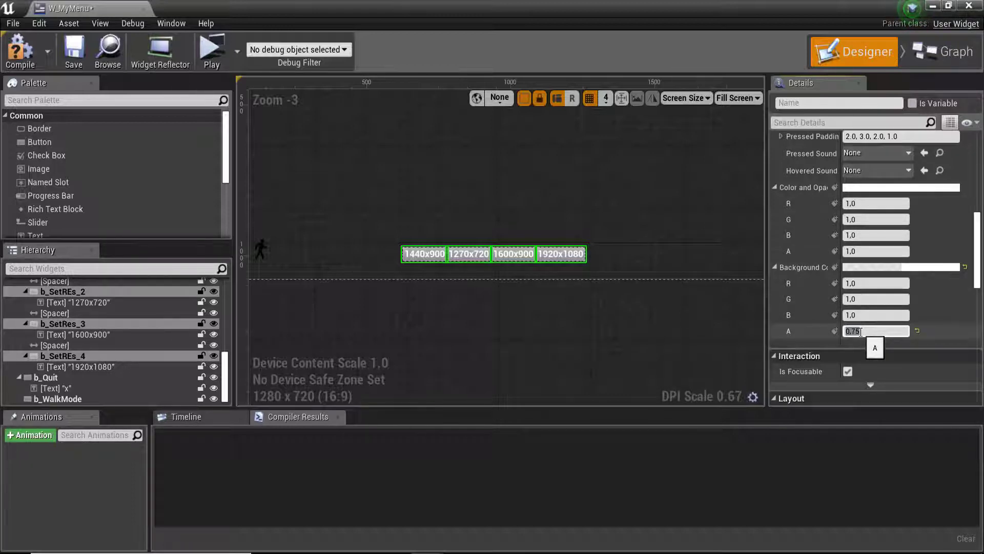
{"action": "scroll", "coordinate": [496, 289], "scroll_direction": "up", "scroll_amount": 2}
{"action": "scroll", "coordinate": [489, 325], "scroll_direction": "up", "scroll_amount": 2}
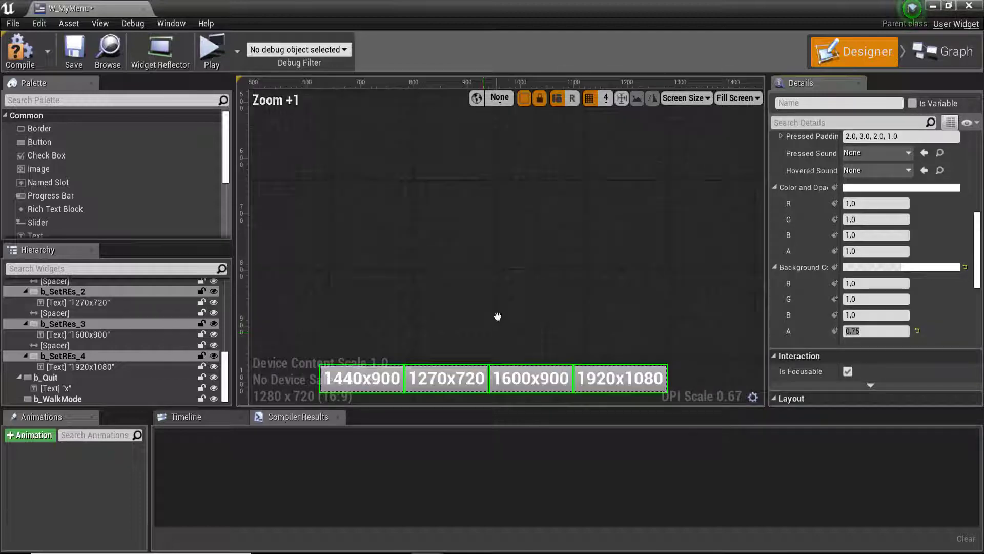
{"action": "scroll", "coordinate": [501, 259], "scroll_direction": "down", "scroll_amount": 4}
- Reselect the b_SetRes_1 button, compile W_MyMenu, and return to the UE4_UdemyCarConfig level
{"action": "scroll", "coordinate": [500, 261], "scroll_direction": "down", "scroll_amount": 2}
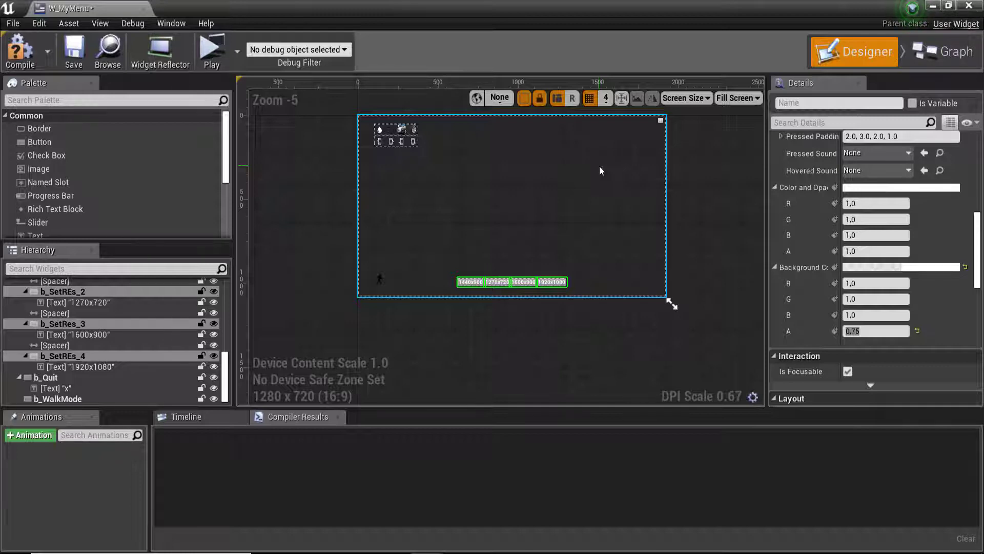
{"action": "scroll", "coordinate": [495, 248], "scroll_direction": "up", "scroll_amount": 2}
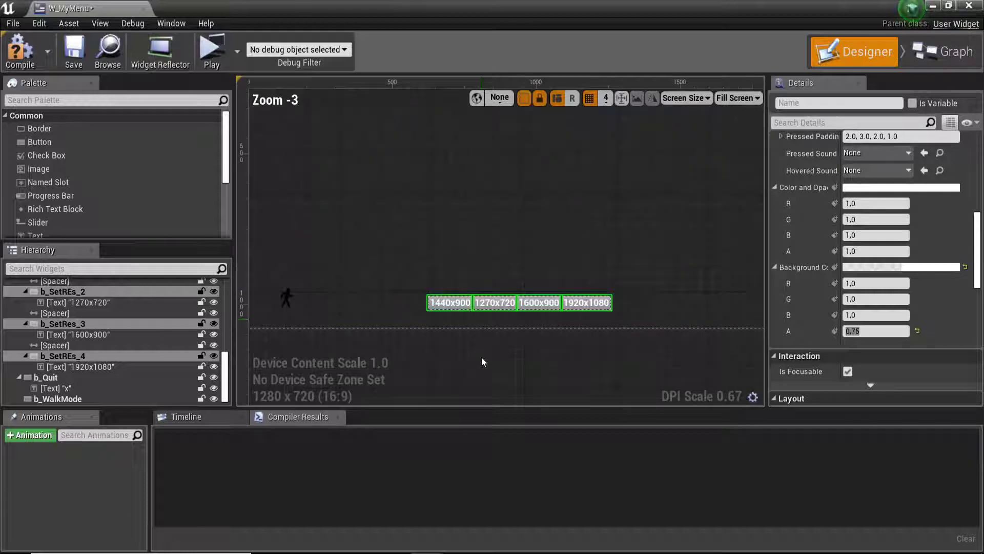
{"action": "right_click_drag", "start_coordinate": [428, 354], "coordinate": [462, 322]}
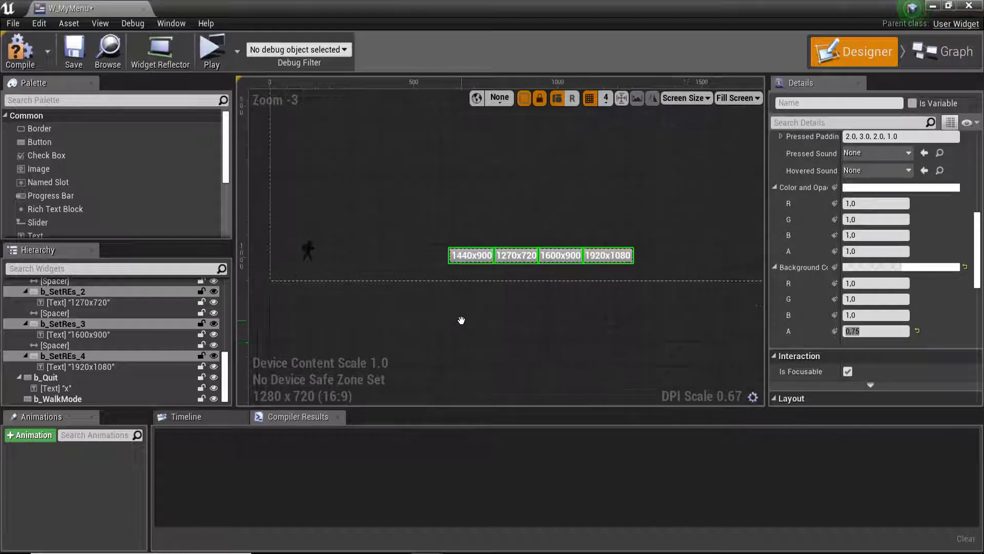
{"action": "left_click", "coordinate": [472, 323]}
{"action": "left_click", "coordinate": [472, 323]}
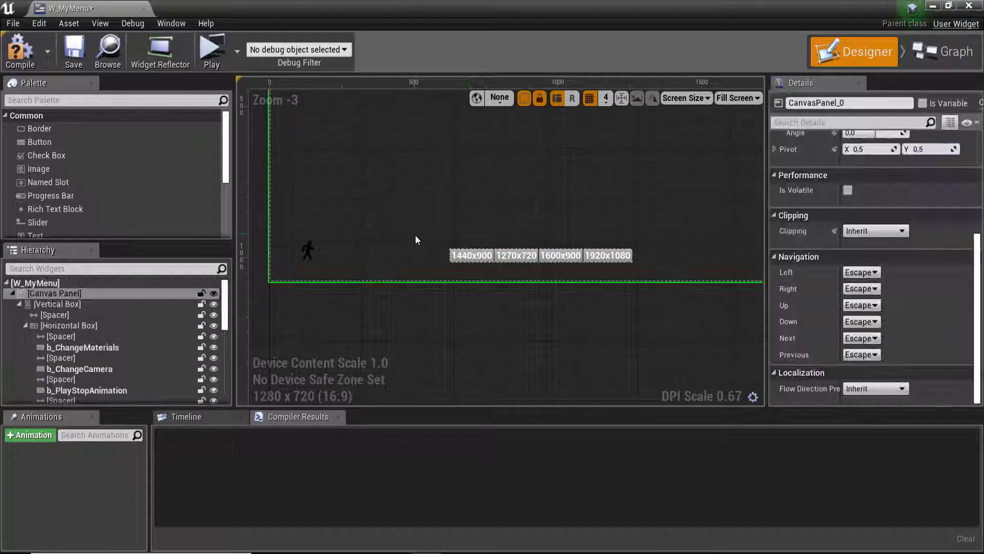
{"action": "left_click", "coordinate": [481, 264]}
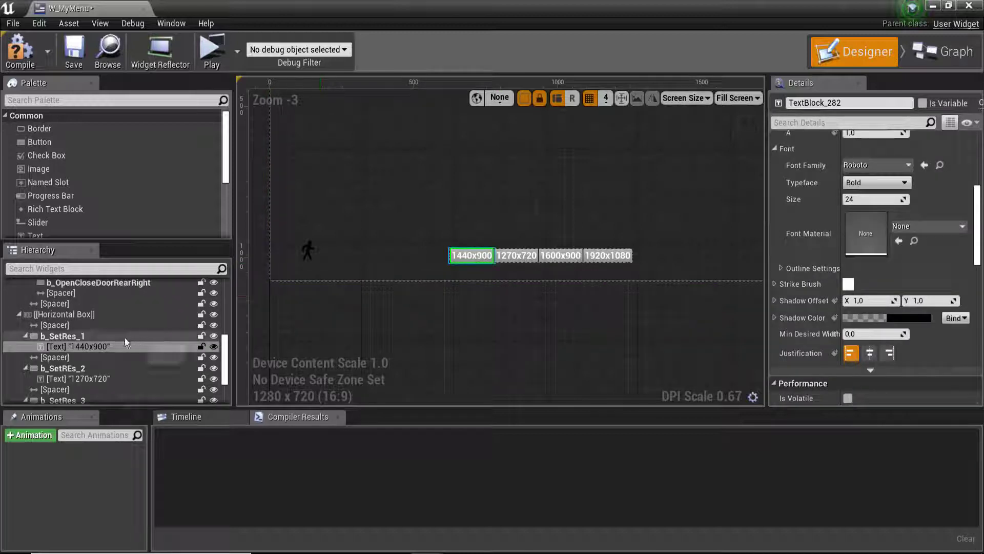
{"action": "left_click", "coordinate": [68, 338]}
{"action": "left_click", "coordinate": [19, 51]}
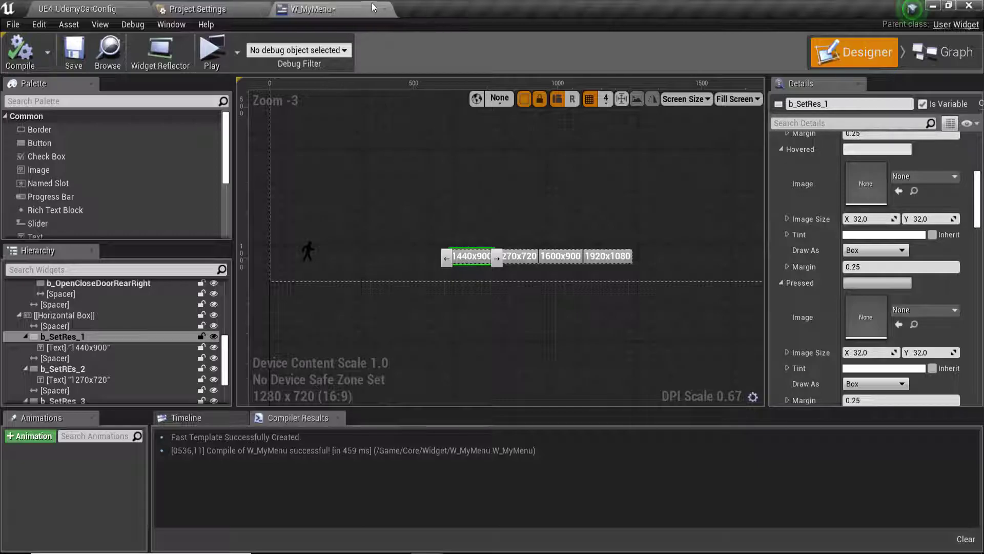
{"action": "left_click", "coordinate": [82, 7]}
- Open the BP_UdemyCarConfig actor in the Blueprint Editor on its Event Graph
{"action": "left_click", "coordinate": [866, 125]}
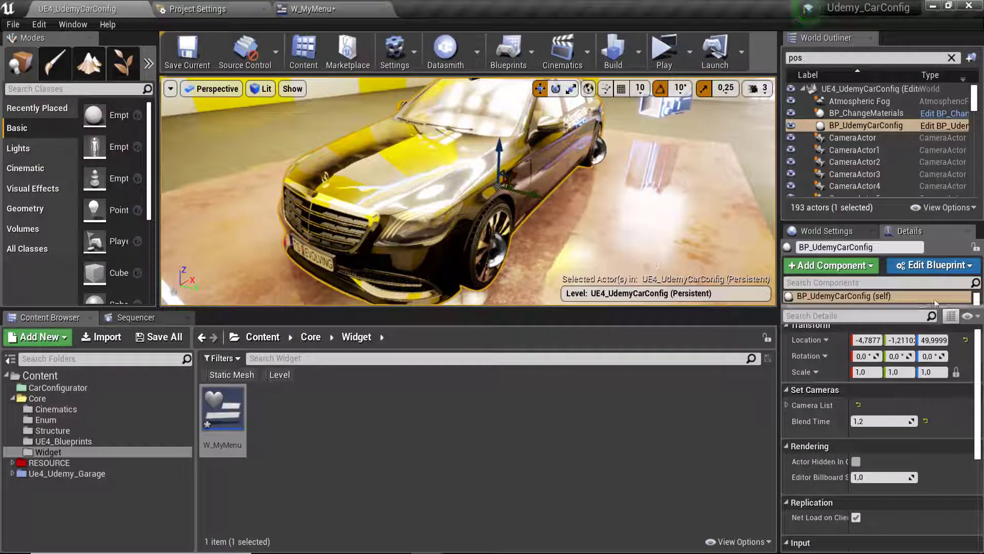
{"action": "left_click", "coordinate": [941, 270]}
{"action": "left_click", "coordinate": [887, 292]}
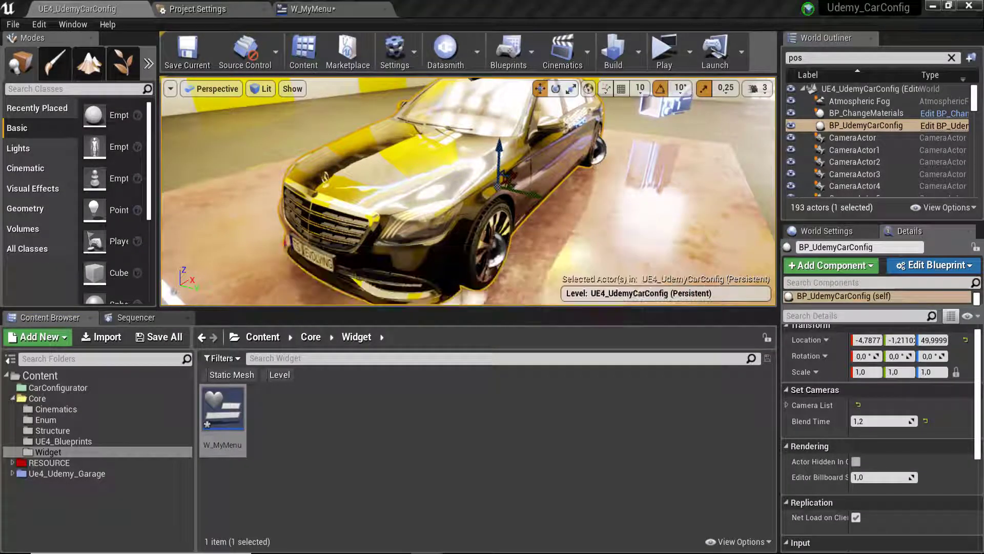
{"action": "scroll", "coordinate": [398, 271], "scroll_direction": "up", "scroll_amount": 1}
{"action": "scroll", "coordinate": [442, 198], "scroll_direction": "up", "scroll_amount": 4}
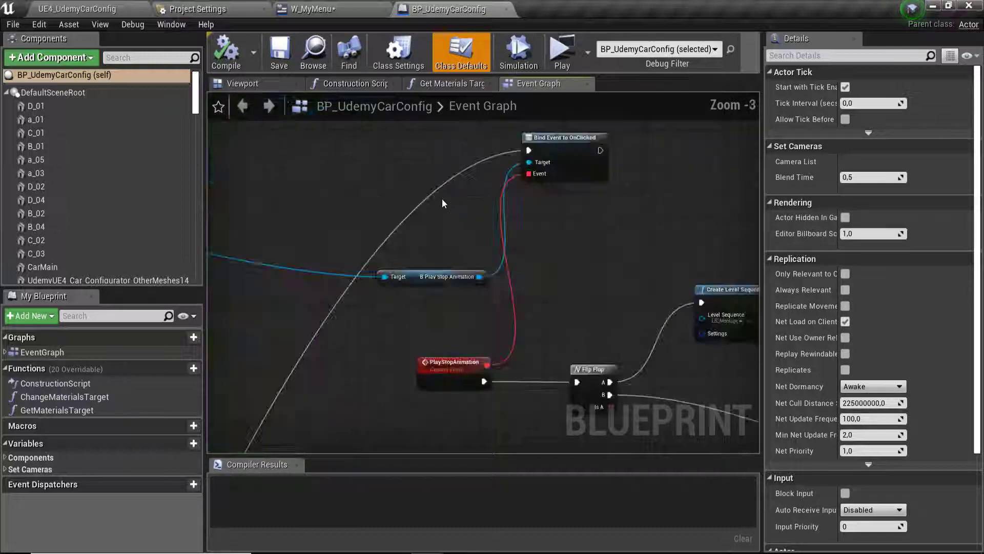
{"action": "scroll", "coordinate": [442, 198], "scroll_direction": "down", "scroll_amount": 2}
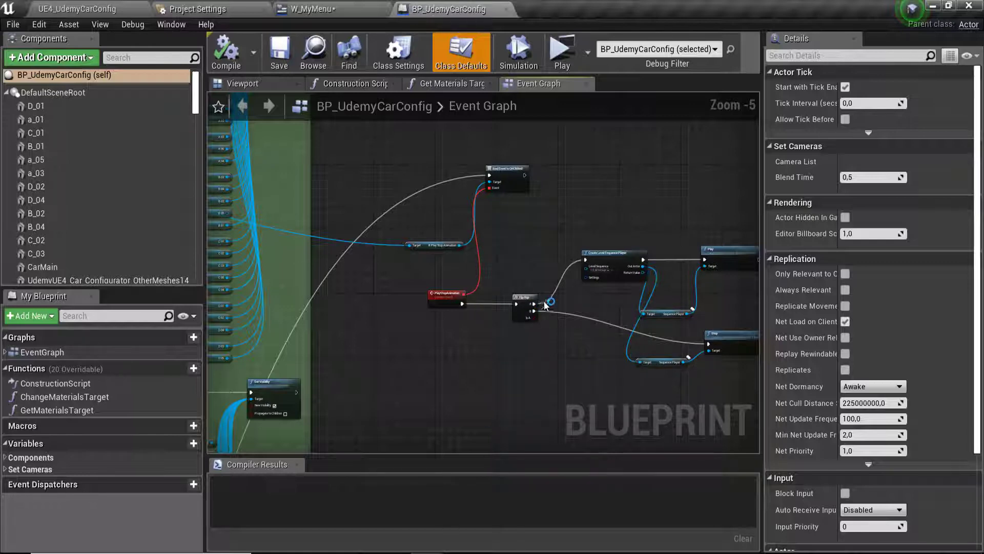
{"action": "scroll", "coordinate": [545, 313], "scroll_direction": "down", "scroll_amount": 6}
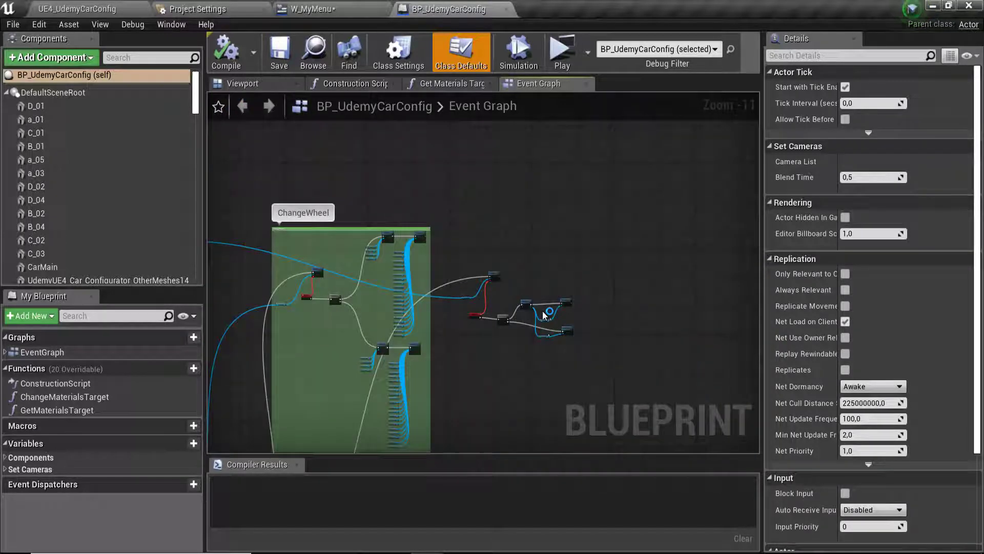
- Marquee-select the play/stop animation nodes and drag them up together
{"action": "mouse_move", "coordinate": [520, 334]}
{"action": "right_mouse_down"}
{"action": "mouse_move", "coordinate": [401, 321]}
{"action": "mouse_move", "coordinate": [501, 213]}
{"action": "mouse_move", "coordinate": [462, 148]}
{"action": "mouse_move", "coordinate": [596, 296]}
{"action": "mouse_move", "coordinate": [484, 377]}
{"action": "right_mouse_up"}
{"action": "scroll", "coordinate": [501, 213], "scroll_direction": "down", "scroll_amount": 1}
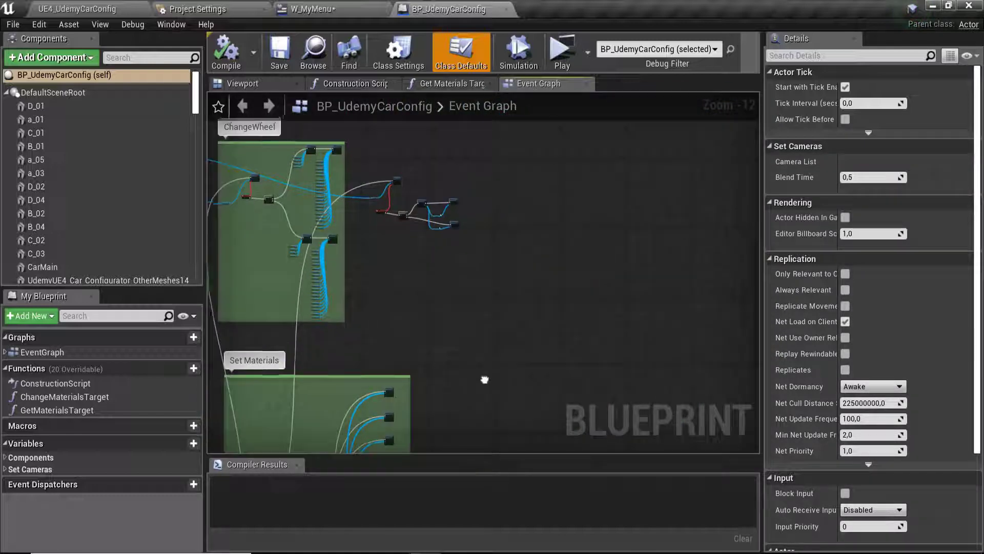
{"action": "scroll", "coordinate": [287, 251], "scroll_direction": "up", "scroll_amount": 3}
{"action": "scroll", "coordinate": [306, 241], "scroll_direction": "up", "scroll_amount": 3}
{"action": "right_click_drag", "start_coordinate": [342, 175], "coordinate": [401, 245]}
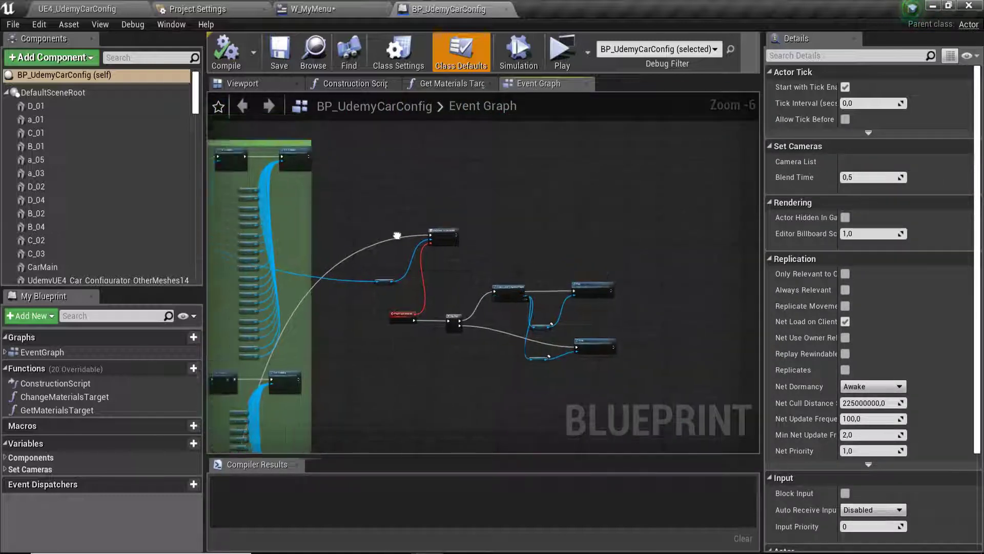
{"action": "left_click_drag", "start_coordinate": [392, 215], "coordinate": [631, 400]}
{"action": "left_click_drag", "start_coordinate": [598, 293], "coordinate": [591, 232]}
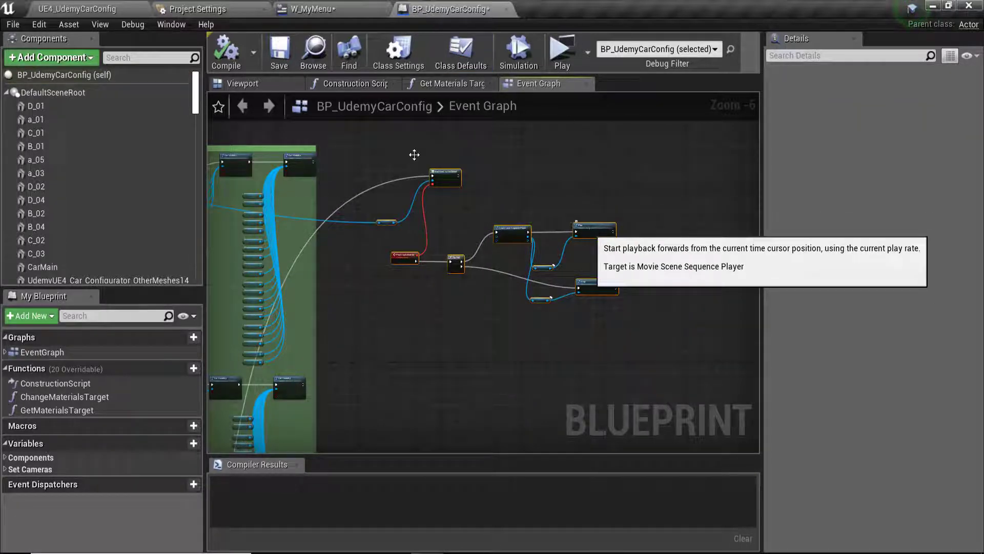
- Wrap the selected nodes in a light green comment titled 'ChangeWheel'
{"action": "key", "text": "c"}
{"action": "scroll", "coordinate": [404, 168], "scroll_direction": "up", "scroll_amount": 3}
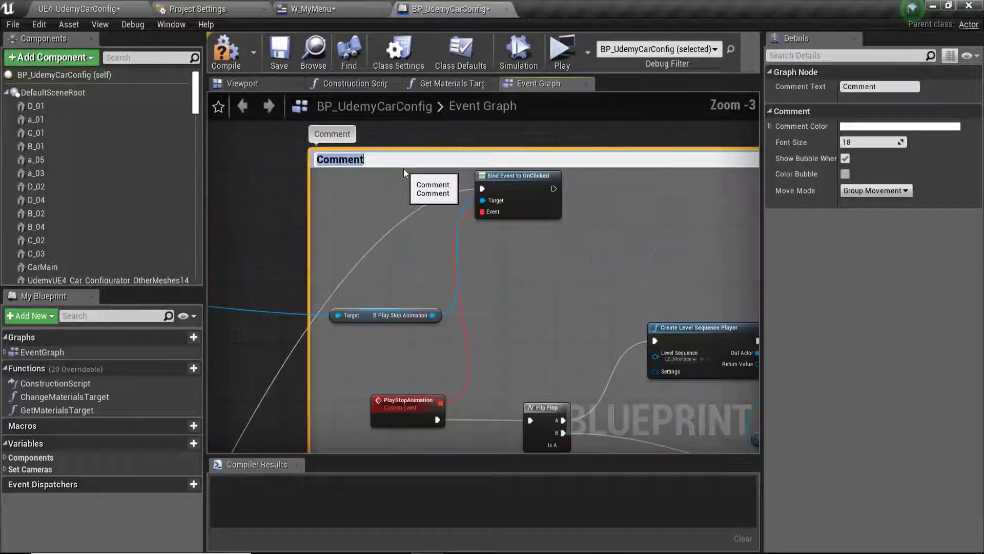
{"action": "type", "text": "Cha"}
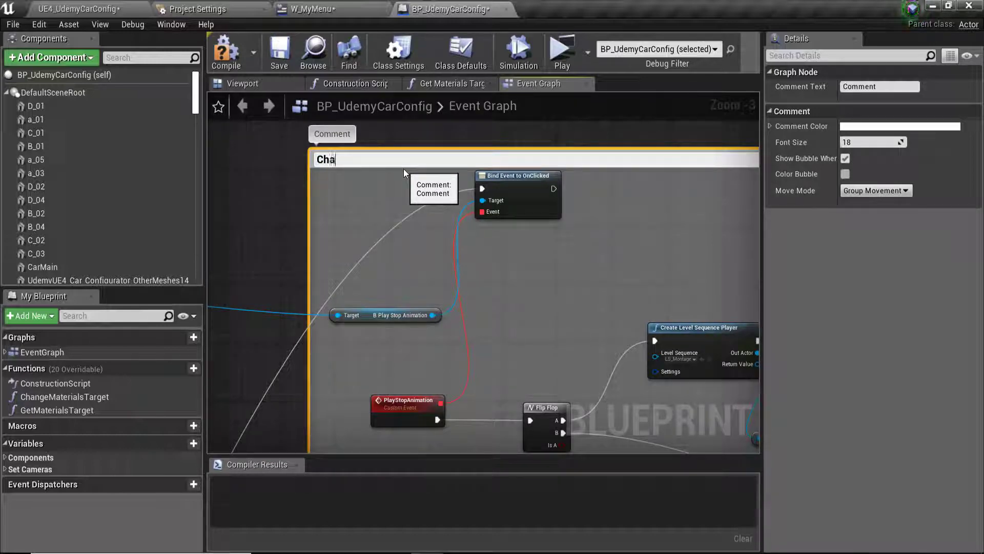
{"action": "type", "text": "ngeW"}
{"action": "type", "text": "heel"}
{"action": "key", "text": "Return"}
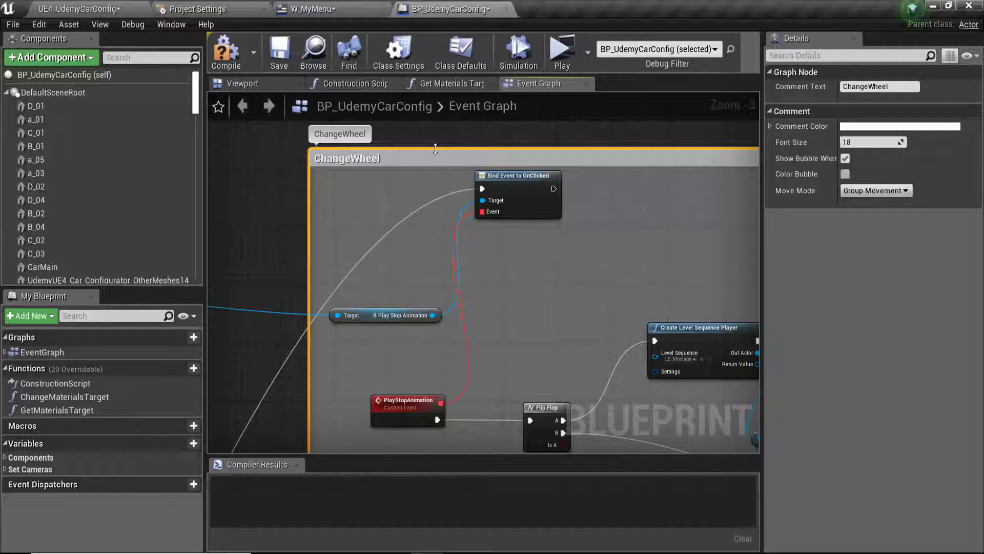
{"action": "left_click", "coordinate": [900, 126]}
{"action": "left_click", "coordinate": [677, 283]}
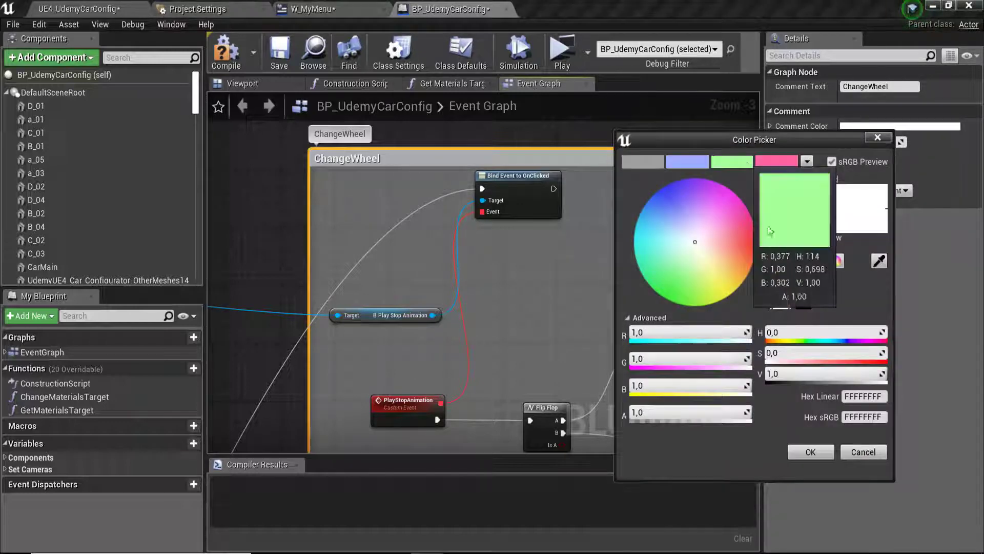
{"action": "left_click", "coordinate": [809, 451]}
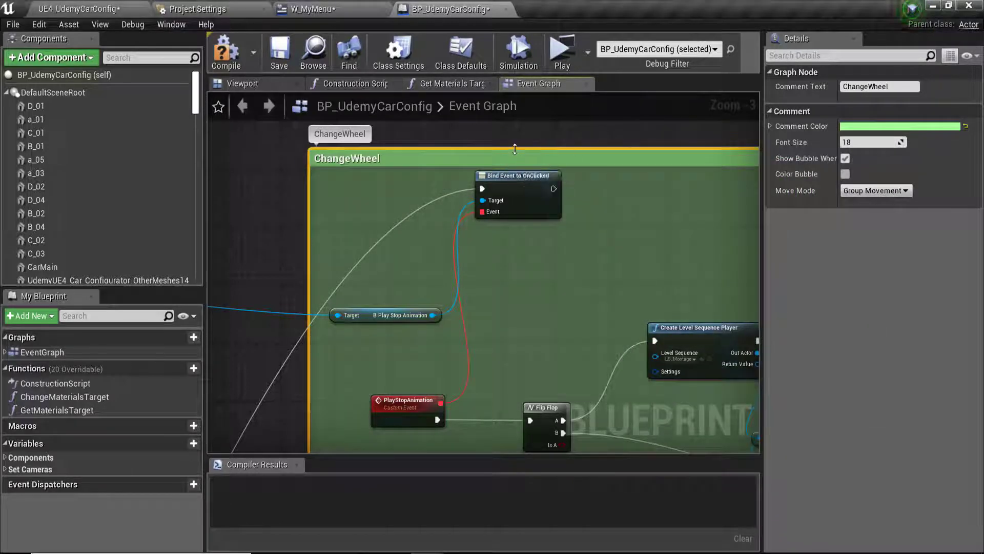
- Stretch the comment's top edge up around its nodes and compile the blueprint with F7
{"action": "left_click_drag", "start_coordinate": [519, 149], "coordinate": [519, 130]}
{"action": "scroll", "coordinate": [408, 203], "scroll_direction": "down", "scroll_amount": 3}
{"action": "scroll", "coordinate": [408, 203], "scroll_direction": "down", "scroll_amount": 1}
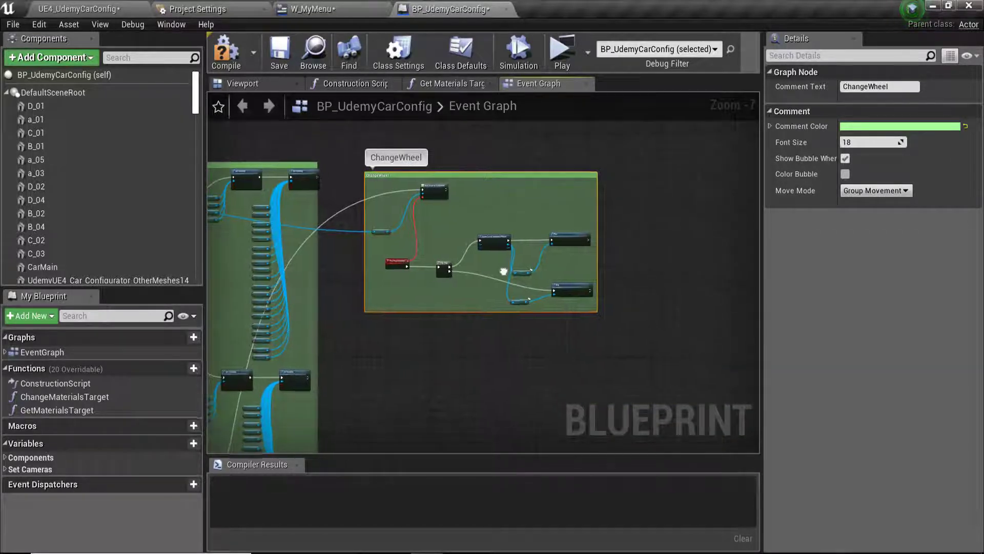
{"action": "right_click_drag", "start_coordinate": [592, 327], "coordinate": [585, 306]}
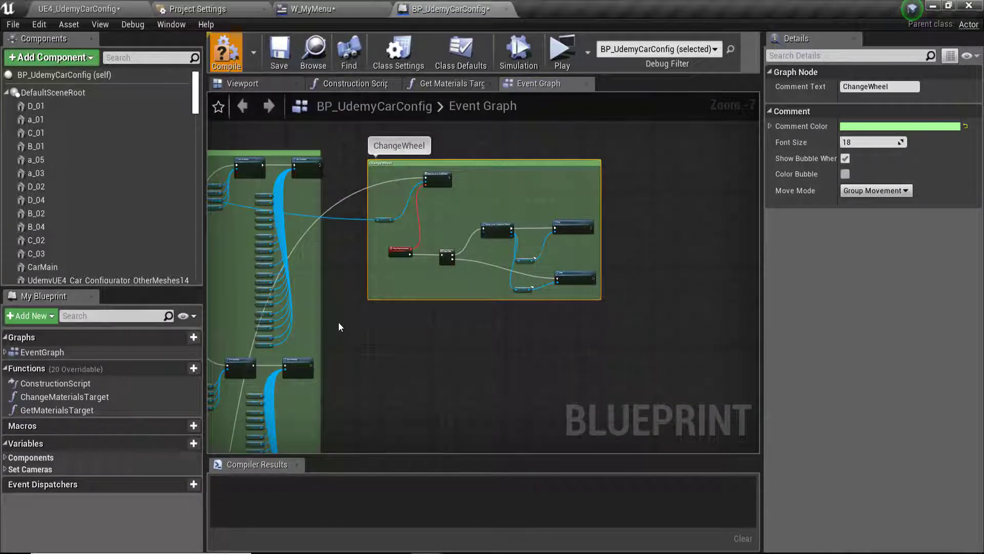
{"action": "key", "text": "F7"}
- Add Get b_SetRes_1 and Get b_SetREs_2 getters wired from the W My Menu widget's Return Value
{"action": "scroll", "coordinate": [543, 276], "scroll_direction": "down", "scroll_amount": 3}
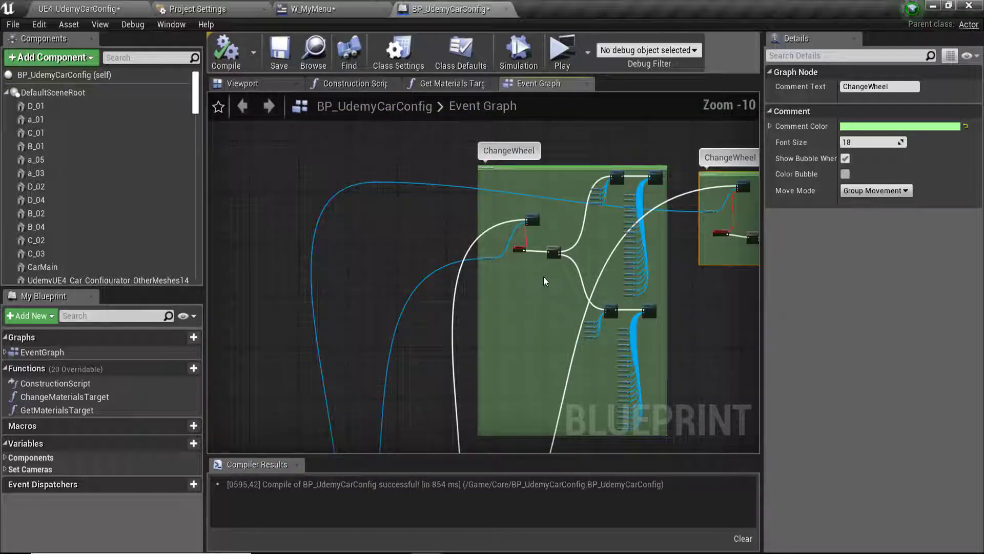
{"action": "scroll", "coordinate": [544, 276], "scroll_direction": "down", "scroll_amount": 2}
{"action": "right_click_drag", "start_coordinate": [543, 276], "coordinate": [572, 44]}
{"action": "scroll", "coordinate": [420, 333], "scroll_direction": "up", "scroll_amount": 4}
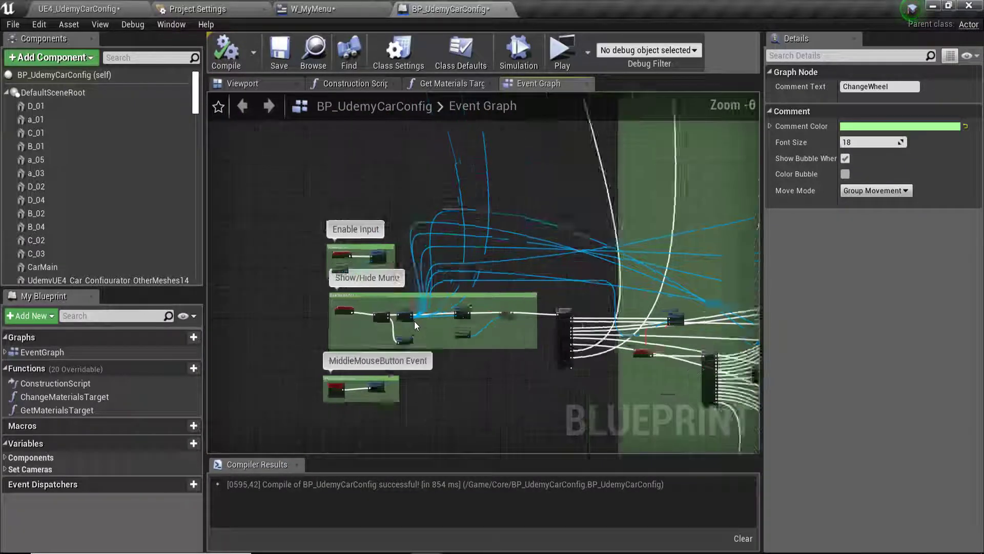
{"action": "scroll", "coordinate": [416, 325], "scroll_direction": "up", "scroll_amount": 3}
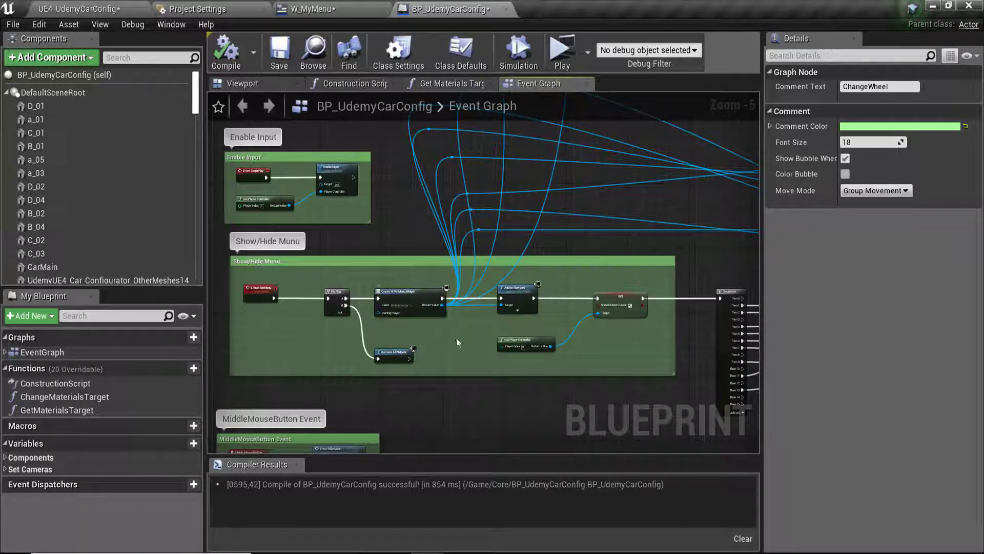
{"action": "scroll", "coordinate": [457, 343], "scroll_direction": "up", "scroll_amount": 2}
{"action": "scroll", "coordinate": [436, 334], "scroll_direction": "up", "scroll_amount": 1}
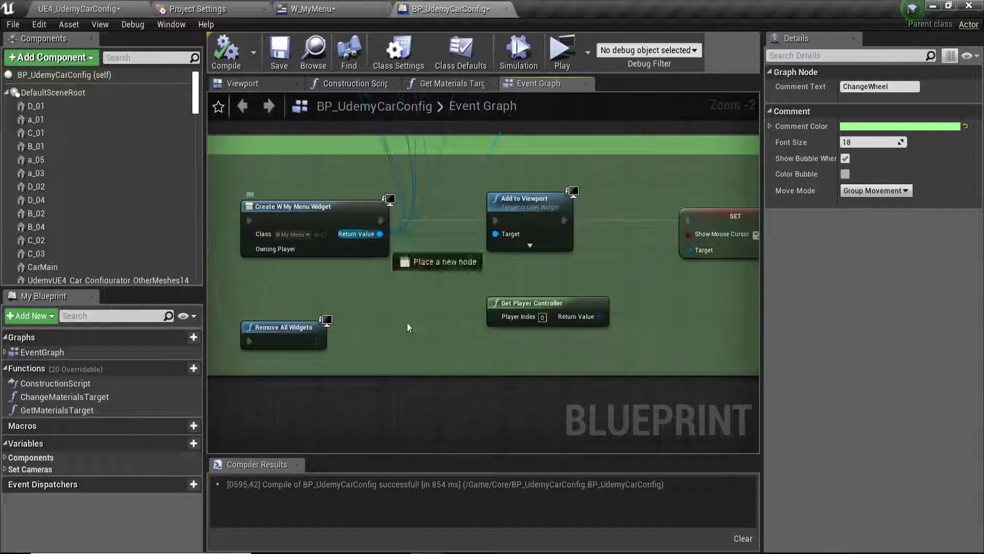
{"action": "left_click_drag", "start_coordinate": [407, 327], "coordinate": [429, 431]}
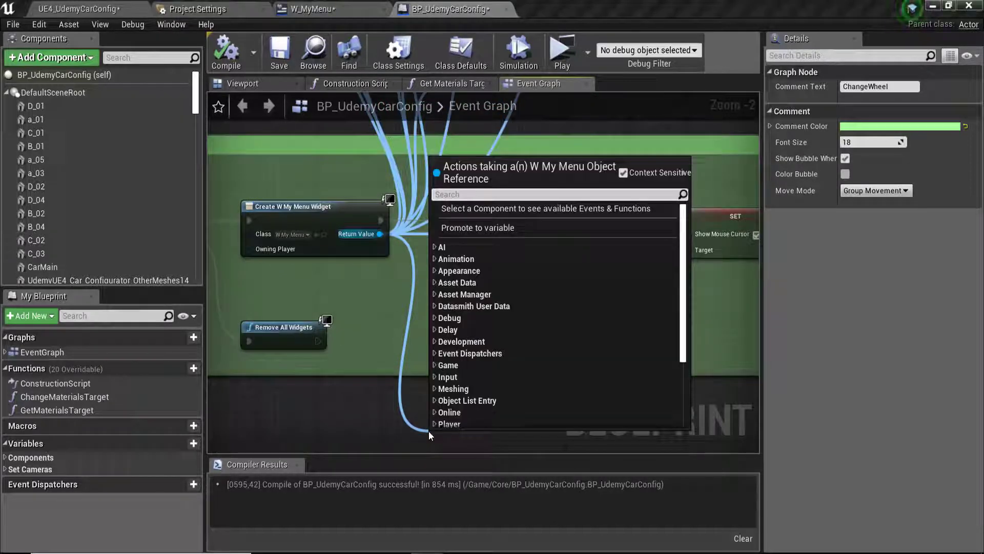
{"action": "type", "text": "getb_"}
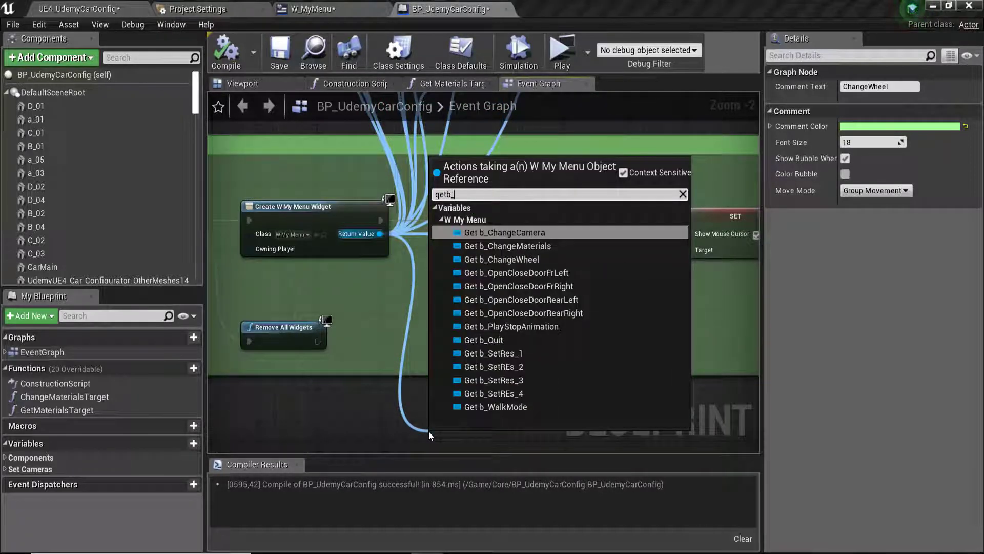
{"action": "type", "text": "se"}
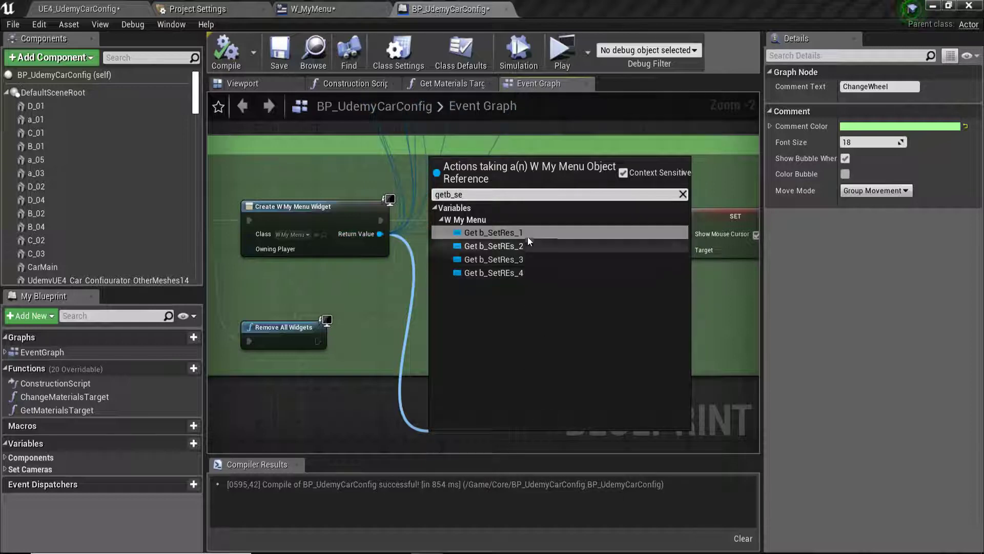
{"action": "left_click", "coordinate": [527, 236]}
{"action": "right_click_drag", "start_coordinate": [383, 235], "coordinate": [355, 142]}
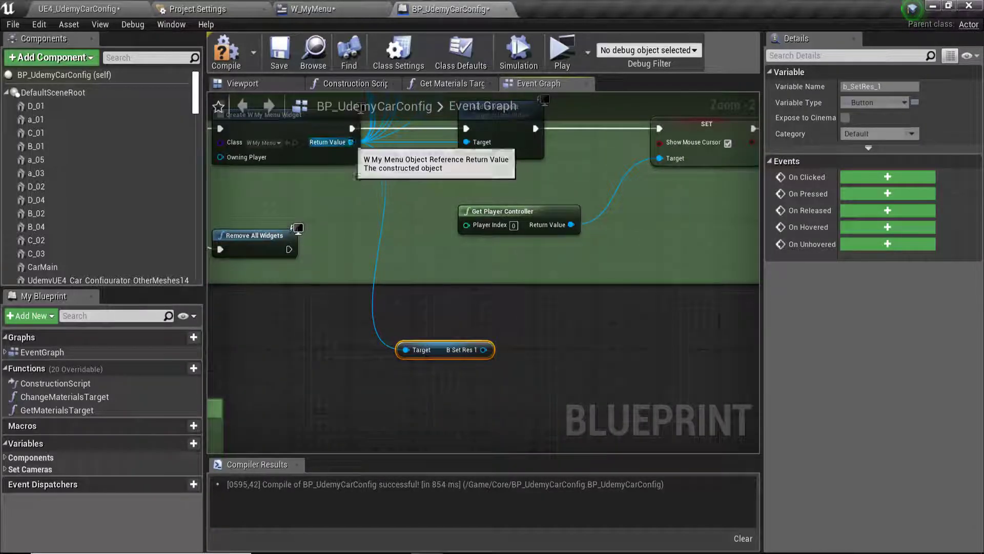
{"action": "left_click_drag", "start_coordinate": [352, 142], "coordinate": [382, 425]}
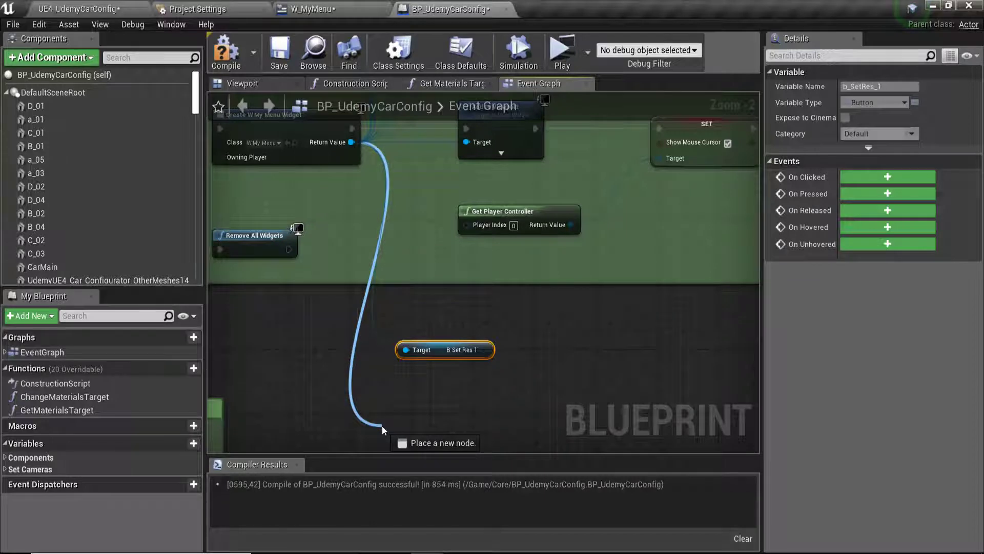
{"action": "type", "text": "getb"}
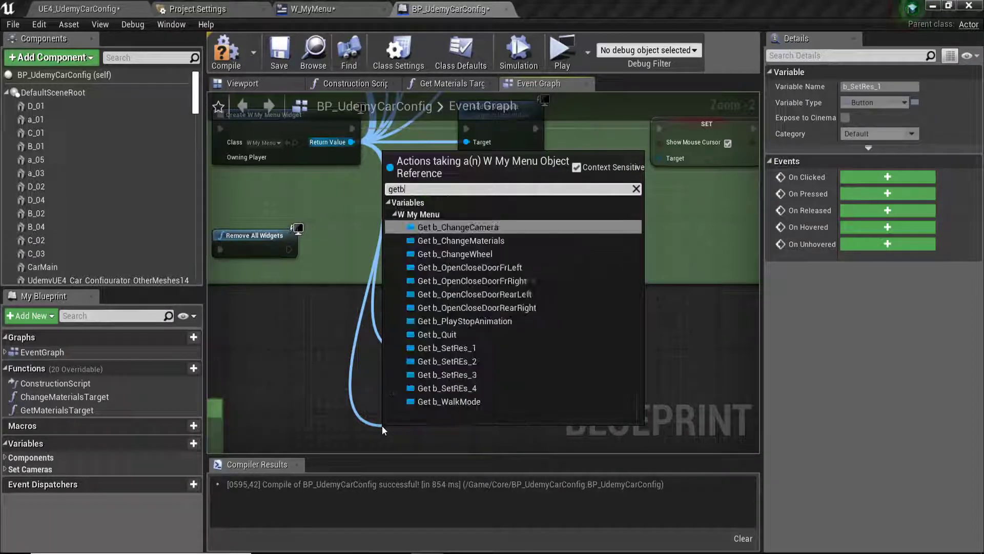
{"action": "type", "text": "_se"}
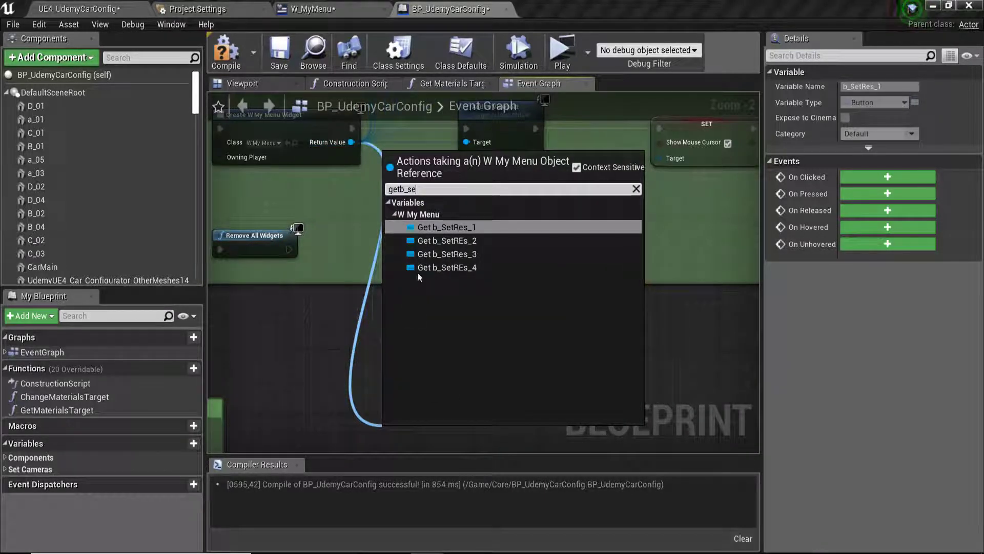
{"action": "left_click", "coordinate": [447, 241]}
{"action": "right_click_drag", "start_coordinate": [359, 206], "coordinate": [350, 184]}
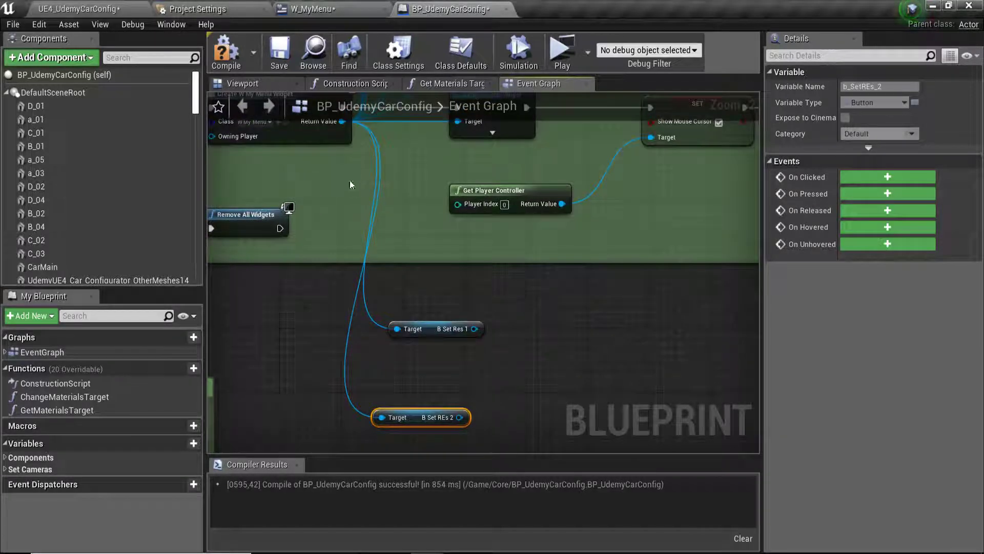
- Add Get b_SetRes_3 and Get b_SetREs_4 getters from the same Return Value
{"action": "mouse_move", "coordinate": [342, 121]}
{"action": "left_mouse_down"}
{"action": "mouse_move", "coordinate": [408, 336]}
{"action": "mouse_move", "coordinate": [392, 287]}
{"action": "left_mouse_up"}
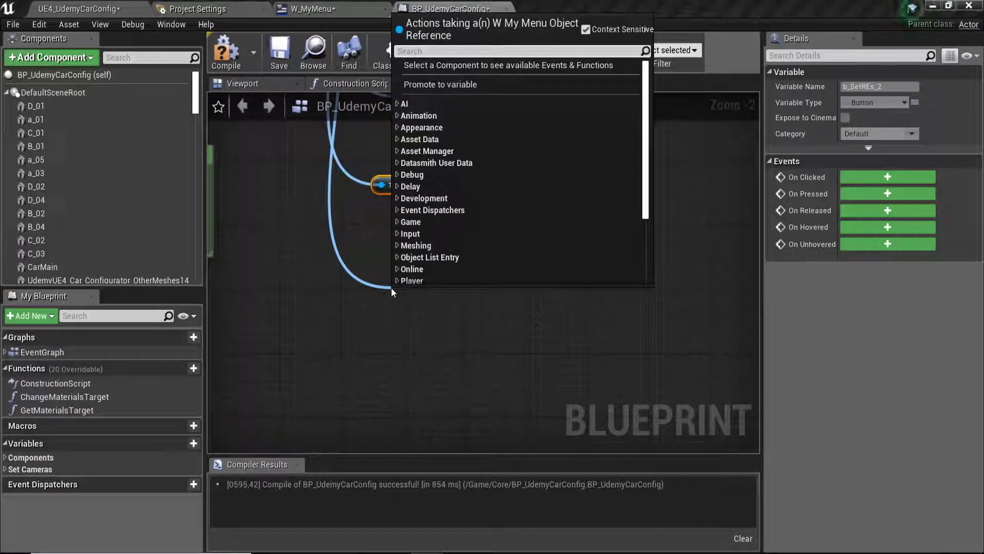
{"action": "type", "text": "t"}
{"action": "key", "text": "BackSpace"}
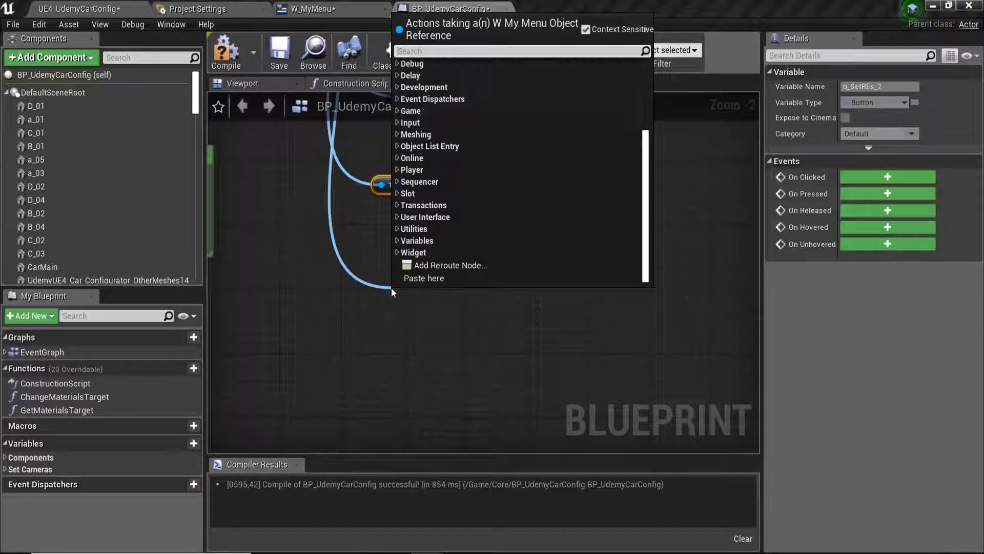
{"action": "type", "text": "get"}
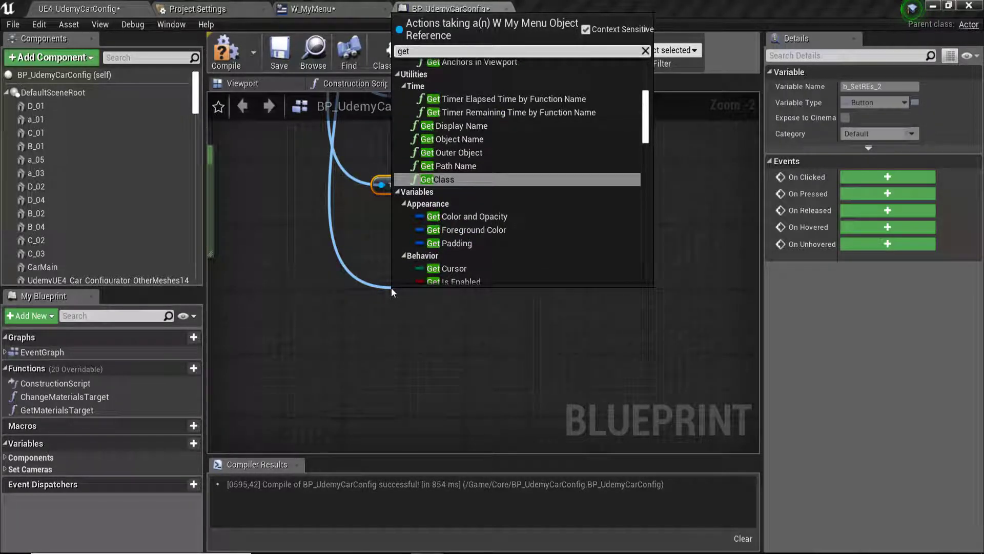
{"action": "type", "text": "b_"}
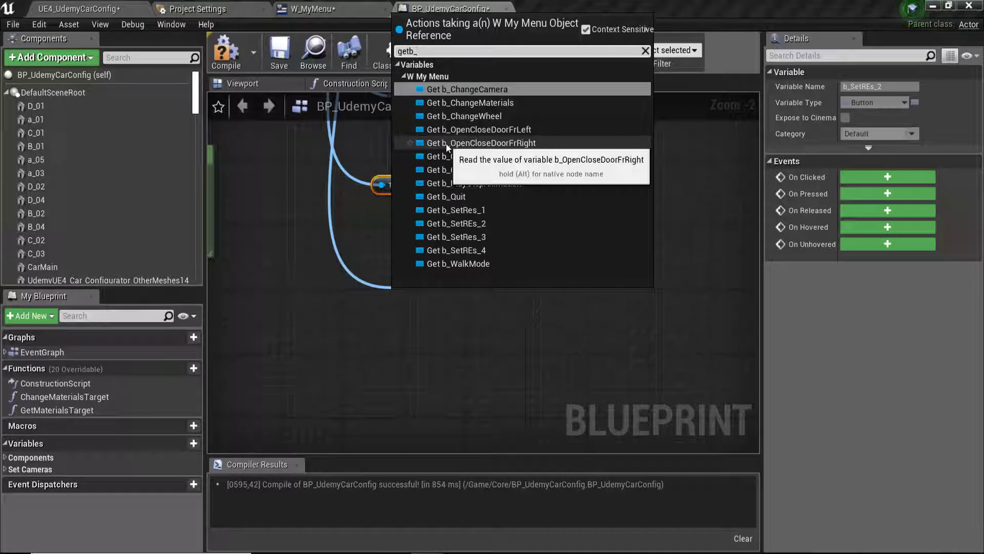
{"action": "type", "text": "s"}
{"action": "left_click", "coordinate": [466, 117]}
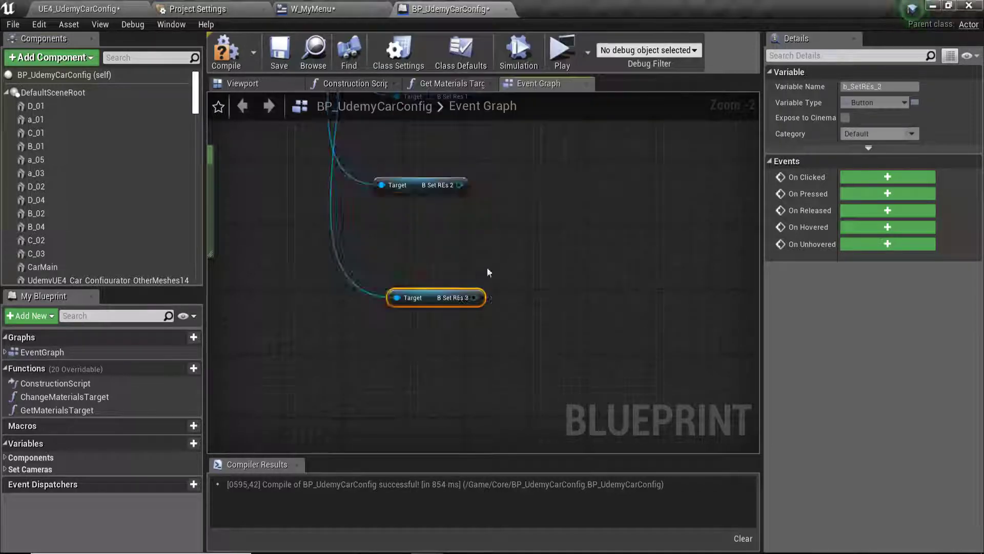
{"action": "scroll", "coordinate": [431, 281], "scroll_direction": "down", "scroll_amount": 1}
{"action": "right_click_drag", "start_coordinate": [431, 281], "coordinate": [410, 512]}
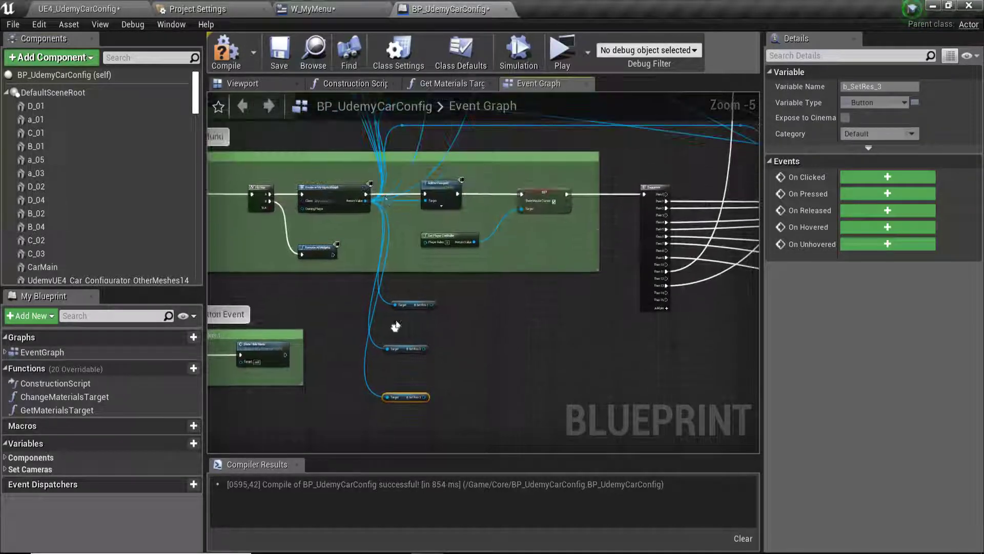
{"action": "left_click_drag", "start_coordinate": [352, 205], "coordinate": [392, 416]}
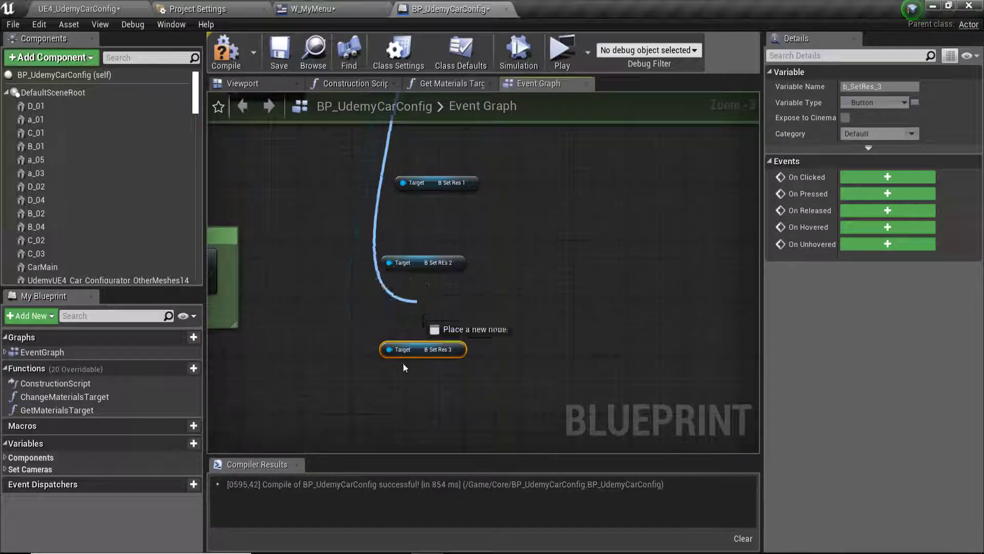
{"action": "type", "text": "get"}
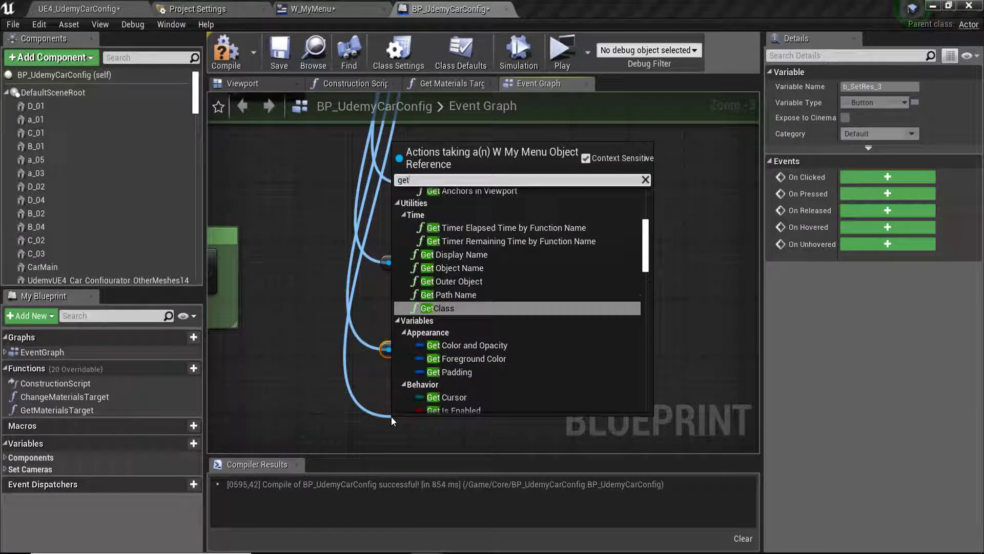
{"action": "type", "text": "b_s"}
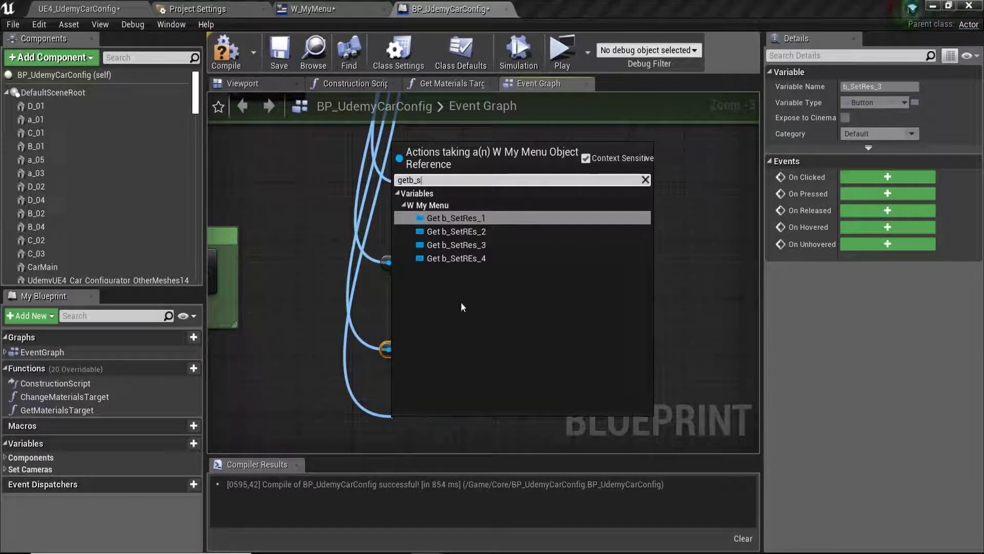
{"action": "left_click", "coordinate": [451, 259]}
{"action": "scroll", "coordinate": [364, 312], "scroll_direction": "down", "scroll_amount": 2}
{"action": "scroll", "coordinate": [389, 379], "scroll_direction": "up", "scroll_amount": 2}
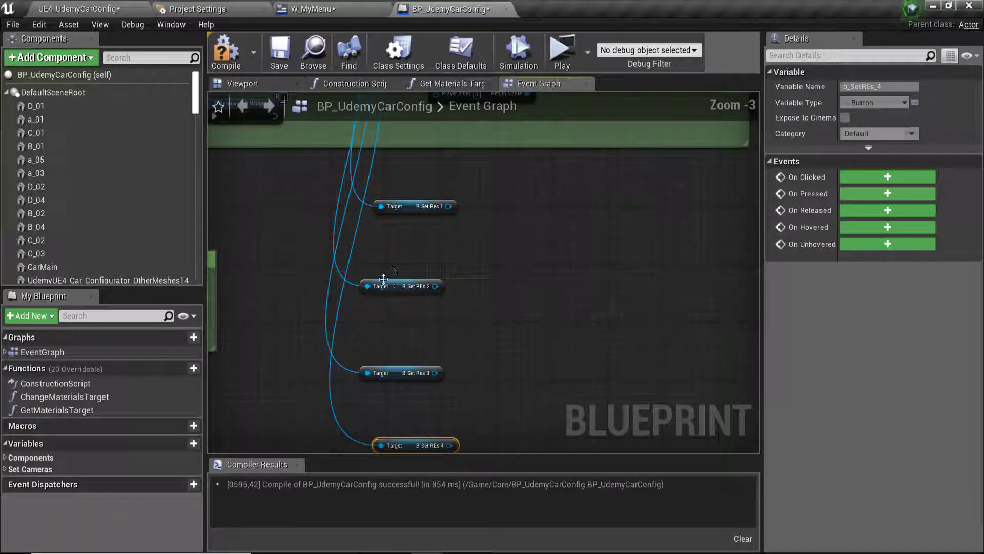
{"action": "left_click_drag", "start_coordinate": [393, 184], "coordinate": [480, 436]}
{"action": "scroll", "coordinate": [410, 306], "scroll_direction": "down", "scroll_amount": 3}
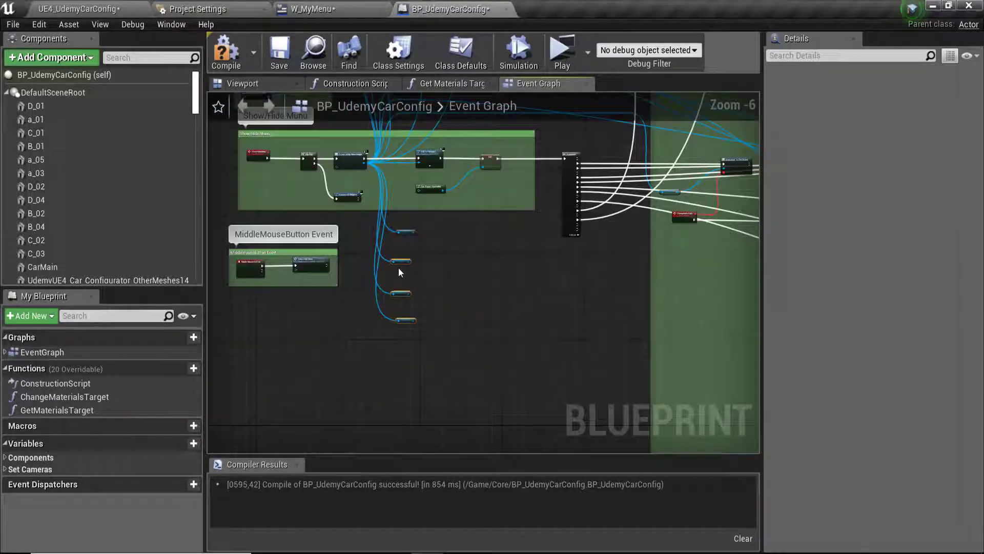
- Move the SetRes button getter nodes lower in the Event Graph
{"action": "left_click_drag", "start_coordinate": [401, 271], "coordinate": [399, 379]}
{"action": "scroll", "coordinate": [401, 331], "scroll_direction": "down", "scroll_amount": 4}
{"action": "scroll", "coordinate": [401, 331], "scroll_direction": "down", "scroll_amount": 2}
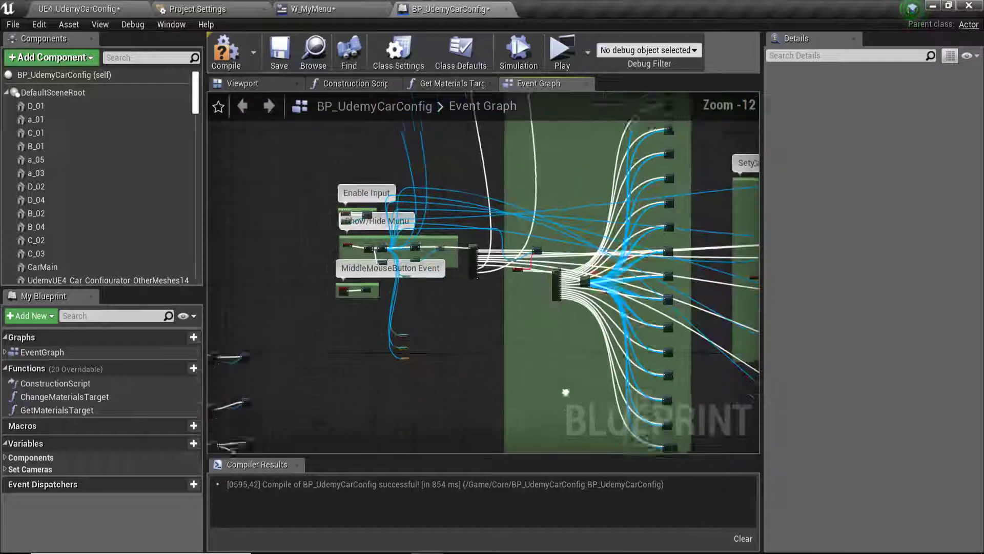
{"action": "right_click_drag", "start_coordinate": [401, 331], "coordinate": [362, 314]}
{"action": "scroll", "coordinate": [360, 330], "scroll_direction": "up", "scroll_amount": 2}
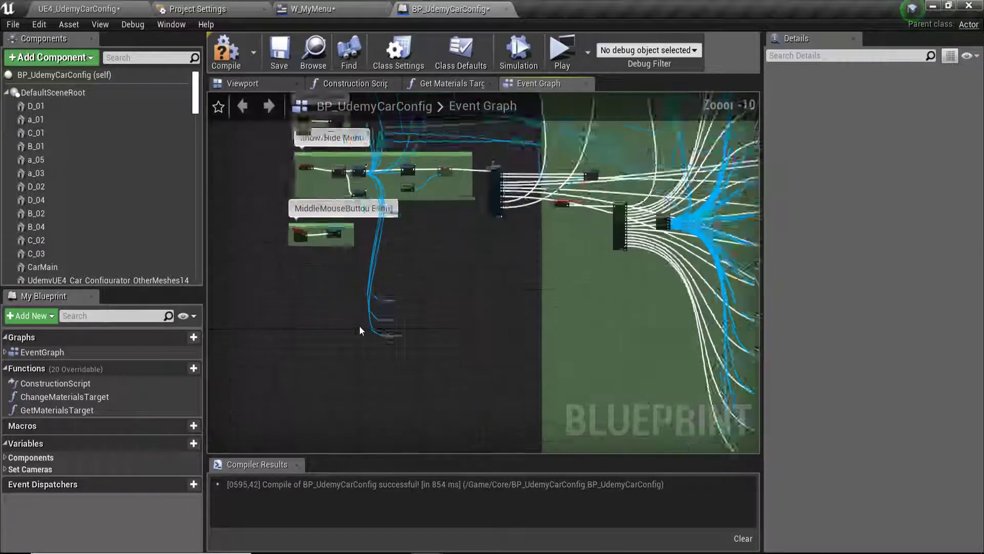
{"action": "scroll", "coordinate": [360, 330], "scroll_direction": "up", "scroll_amount": 1}
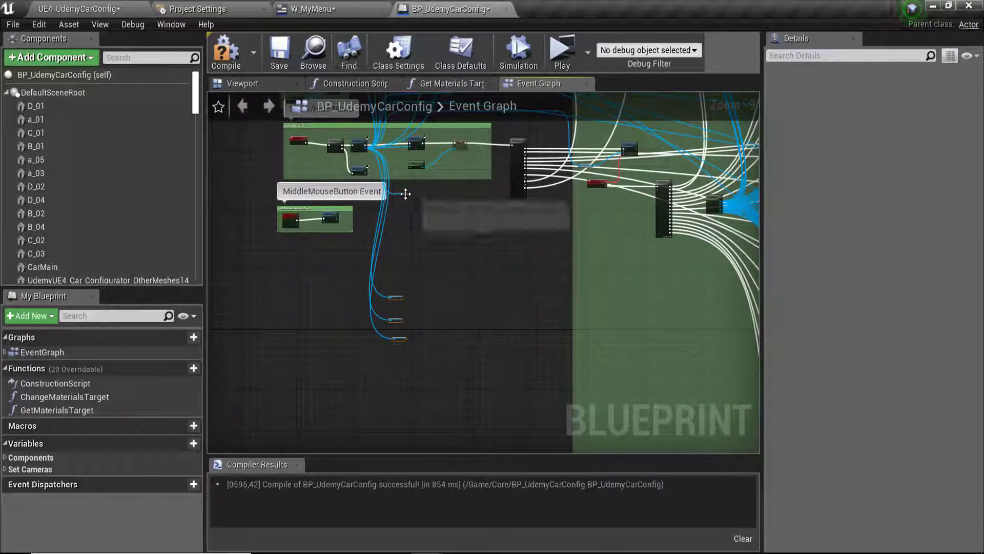
{"action": "left_click", "coordinate": [396, 297]}
{"action": "left_click_drag", "start_coordinate": [397, 297], "coordinate": [404, 287]}
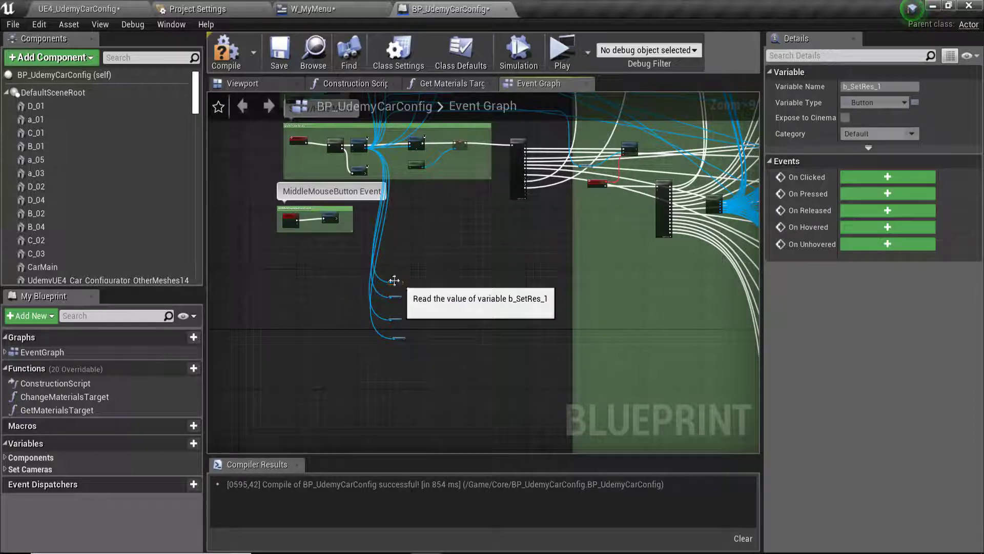
{"action": "left_click", "coordinate": [324, 282]}
{"action": "scroll", "coordinate": [365, 308], "scroll_direction": "down", "scroll_amount": 3}
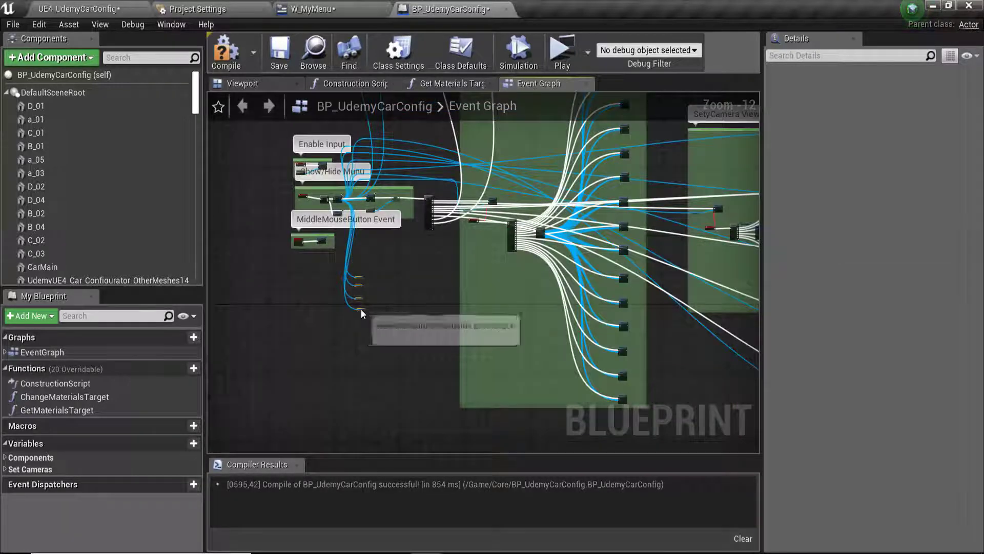
{"action": "mouse_move", "coordinate": [364, 310]}
{"action": "left_mouse_down"}
{"action": "mouse_move", "coordinate": [468, 408]}
{"action": "mouse_move", "coordinate": [442, 391]}
{"action": "left_mouse_up"}
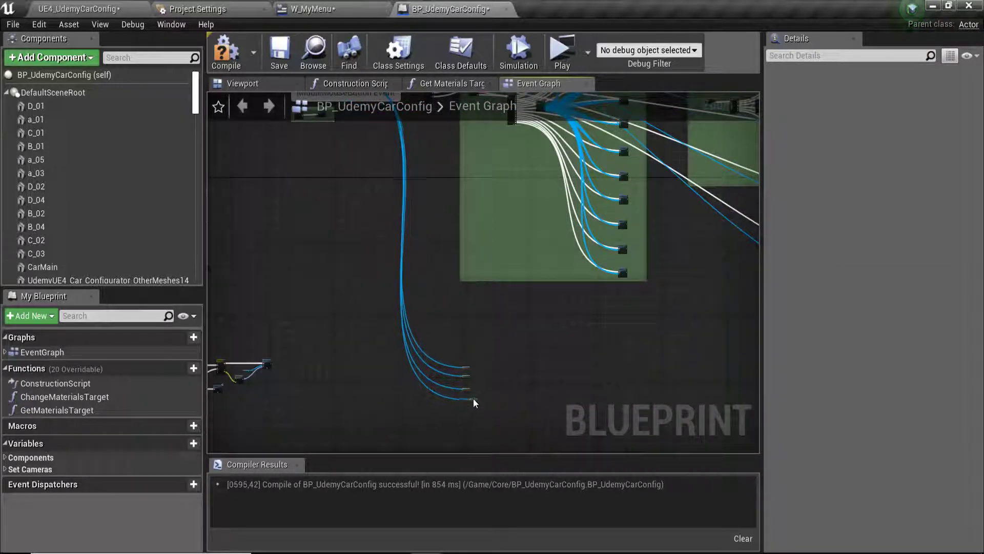
- Place the b_SetRes_1 getter off to the right and pull a new wire from it
{"action": "scroll", "coordinate": [442, 392], "scroll_direction": "up", "scroll_amount": 4}
{"action": "scroll", "coordinate": [435, 371], "scroll_direction": "up", "scroll_amount": 1}
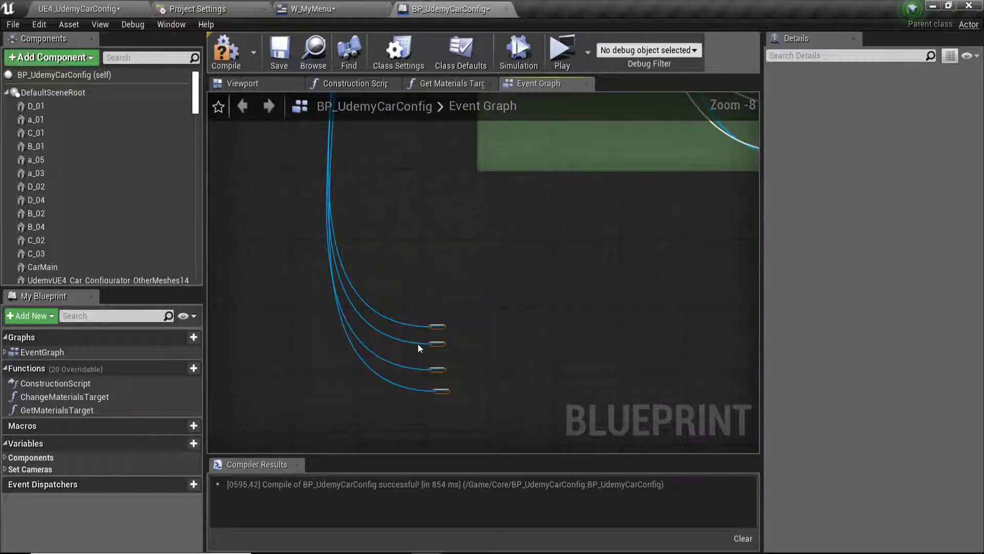
{"action": "left_click", "coordinate": [413, 325]}
{"action": "scroll", "coordinate": [460, 343], "scroll_direction": "up", "scroll_amount": 2}
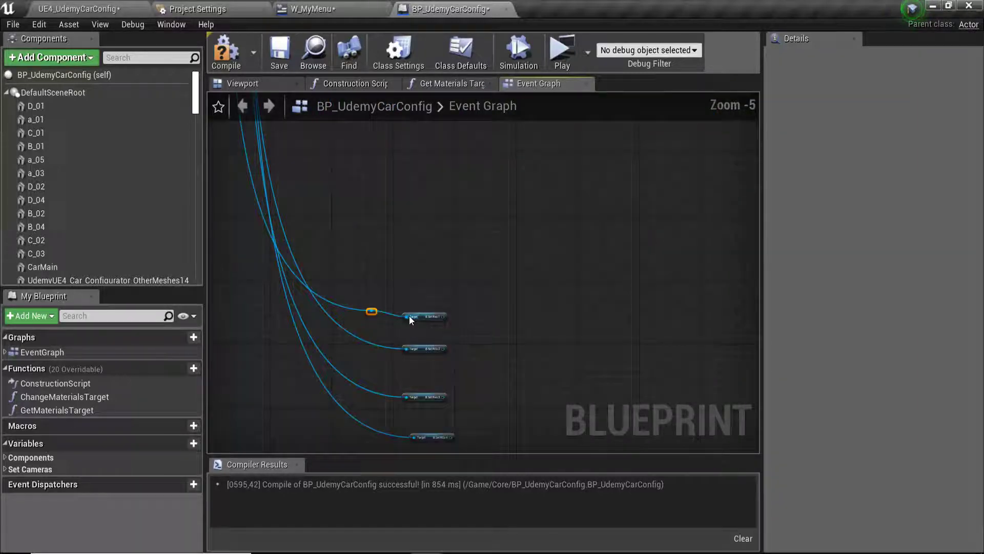
{"action": "left_click_drag", "start_coordinate": [423, 318], "coordinate": [603, 323]}
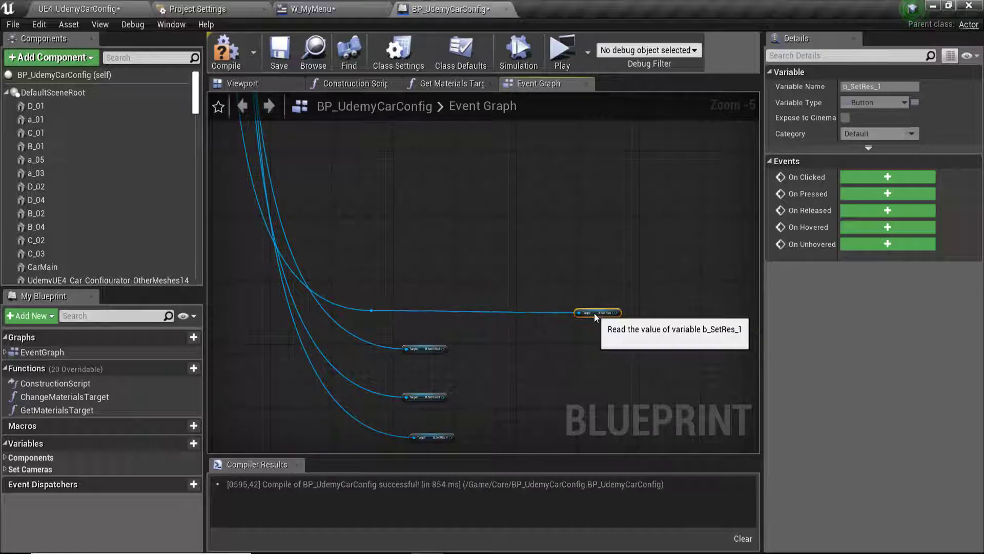
{"action": "right_click_drag", "start_coordinate": [595, 312], "coordinate": [506, 322]}
{"action": "scroll", "coordinate": [506, 322], "scroll_direction": "up", "scroll_amount": 4}
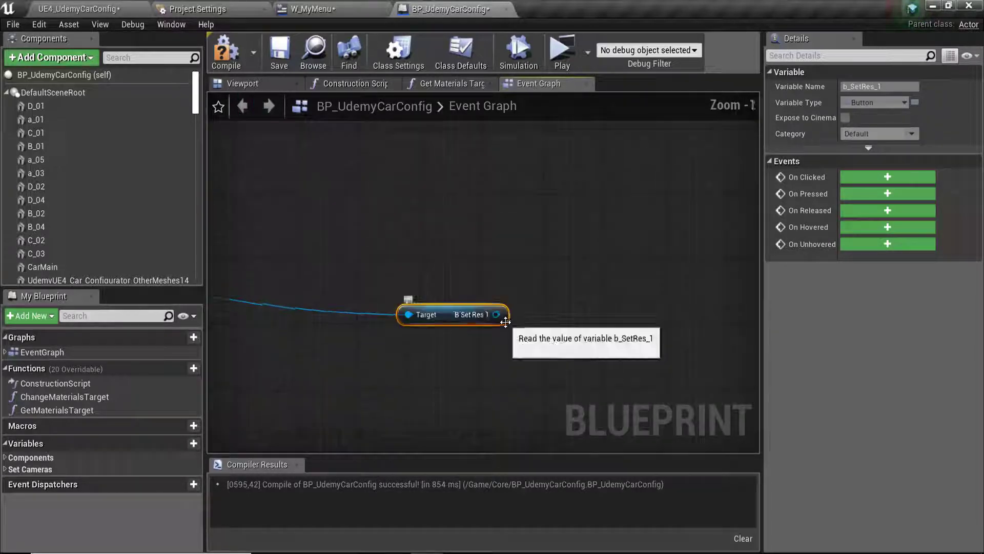
{"action": "left_click_drag", "start_coordinate": [497, 314], "coordinate": [589, 210]}
- Add a Bind Event to OnClicked node for b_SetRes_1 via the 'bindev' search
{"action": "type", "text": "bind"}
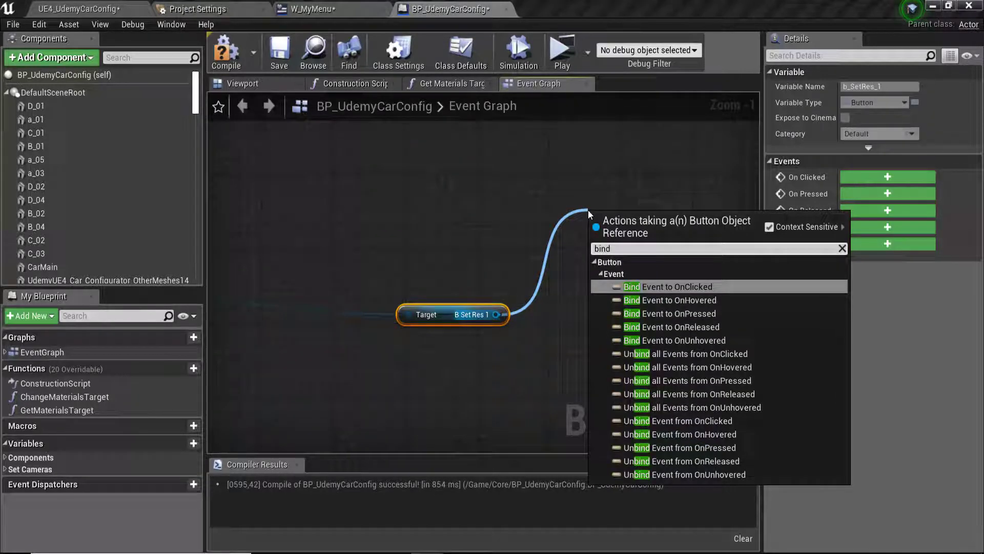
{"action": "type", "text": "ev"}
{"action": "key", "text": "Return"}
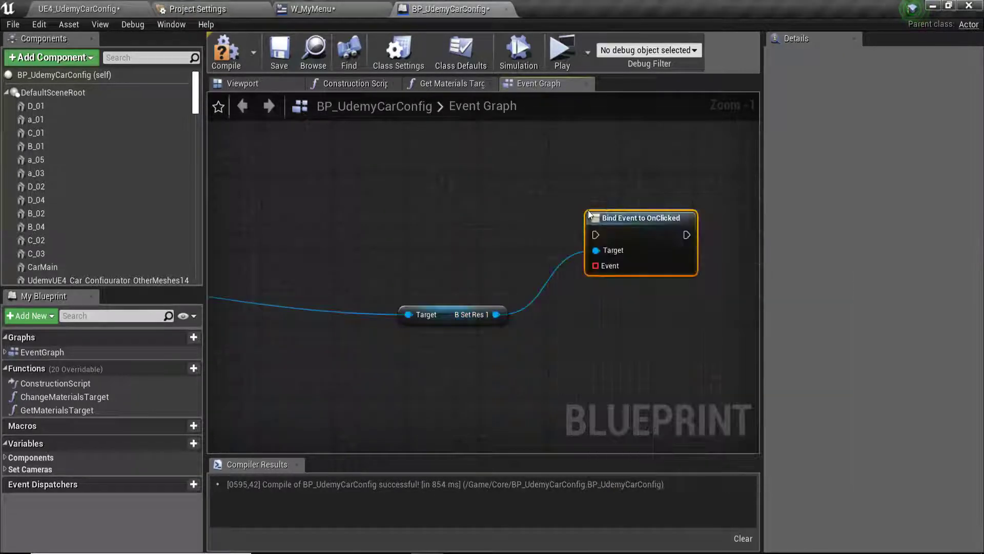
{"action": "scroll", "coordinate": [530, 204], "scroll_direction": "down", "scroll_amount": 3}
{"action": "scroll", "coordinate": [524, 219], "scroll_direction": "down", "scroll_amount": 2}
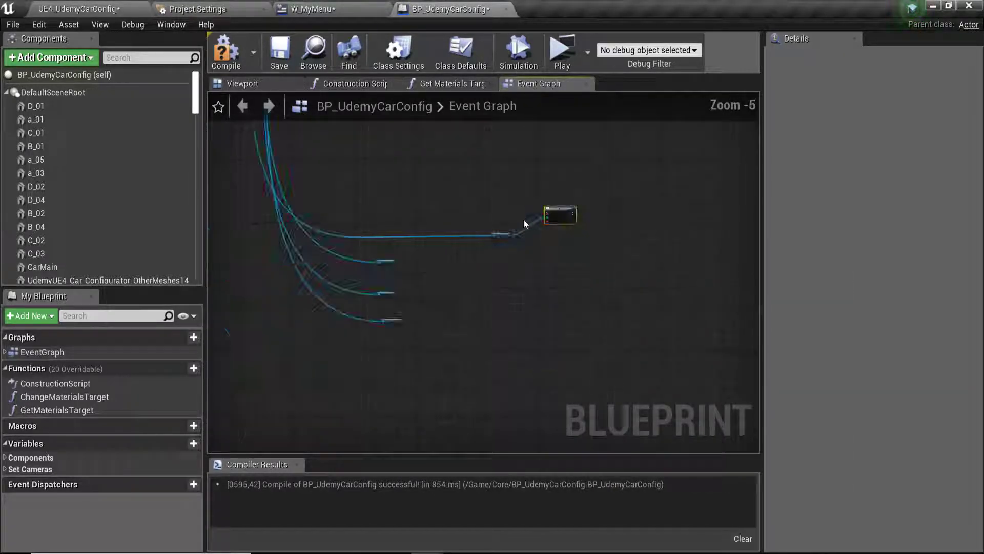
{"action": "scroll", "coordinate": [447, 295], "scroll_direction": "down", "scroll_amount": 3}
{"action": "scroll", "coordinate": [464, 291], "scroll_direction": "down", "scroll_amount": 2}
{"action": "right_click_drag", "start_coordinate": [464, 290], "coordinate": [358, 451]}
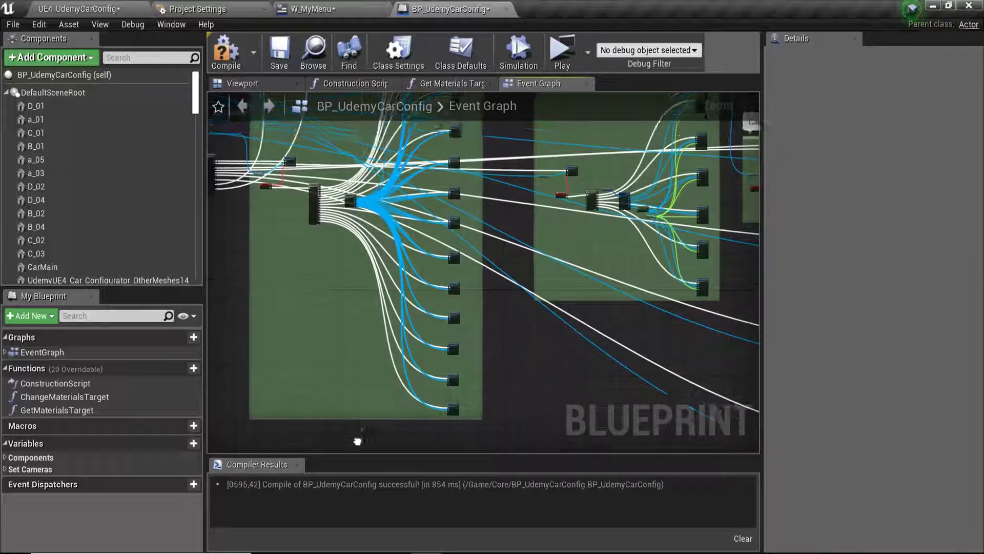
{"action": "scroll", "coordinate": [315, 226], "scroll_direction": "up", "scroll_amount": 5}
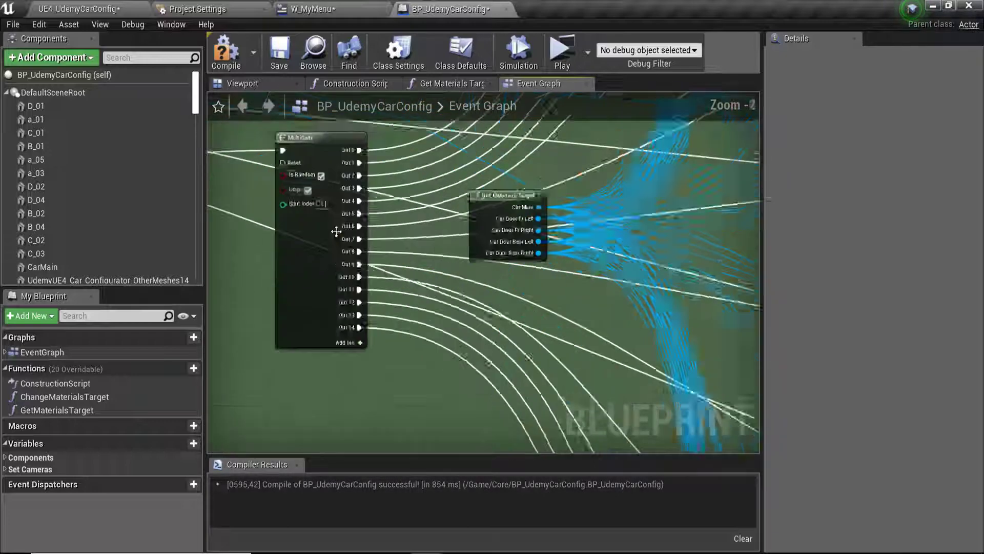
{"action": "scroll", "coordinate": [315, 226], "scroll_direction": "up", "scroll_amount": 4}
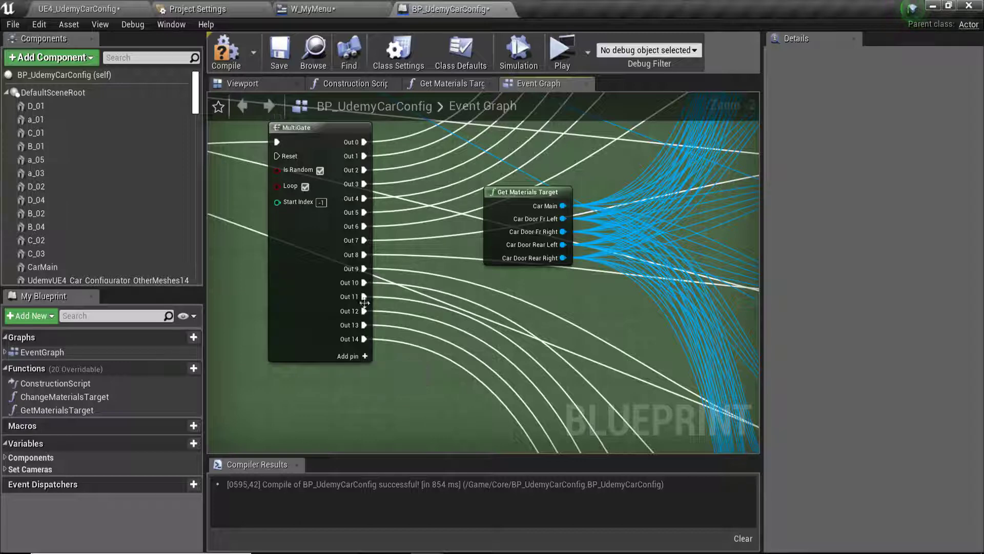
{"action": "scroll", "coordinate": [528, 298], "scroll_direction": "down", "scroll_amount": 6}
{"action": "scroll", "coordinate": [267, 281], "scroll_direction": "up", "scroll_amount": 5}
{"action": "scroll", "coordinate": [287, 308], "scroll_direction": "up", "scroll_amount": 3}
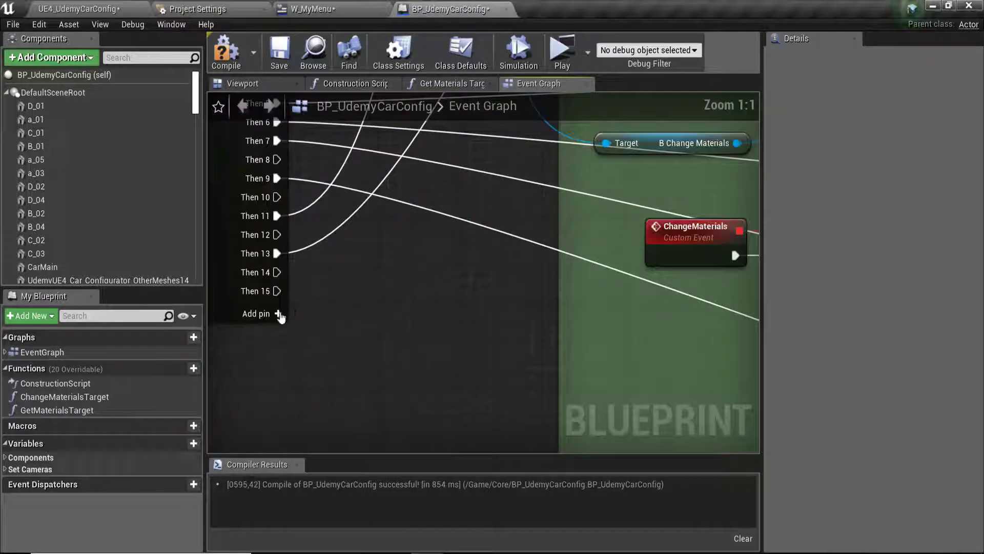
- Give the Sequence node three more outputs and wire one to Bind Event to OnClicked
{"action": "left_click", "coordinate": [277, 333]}
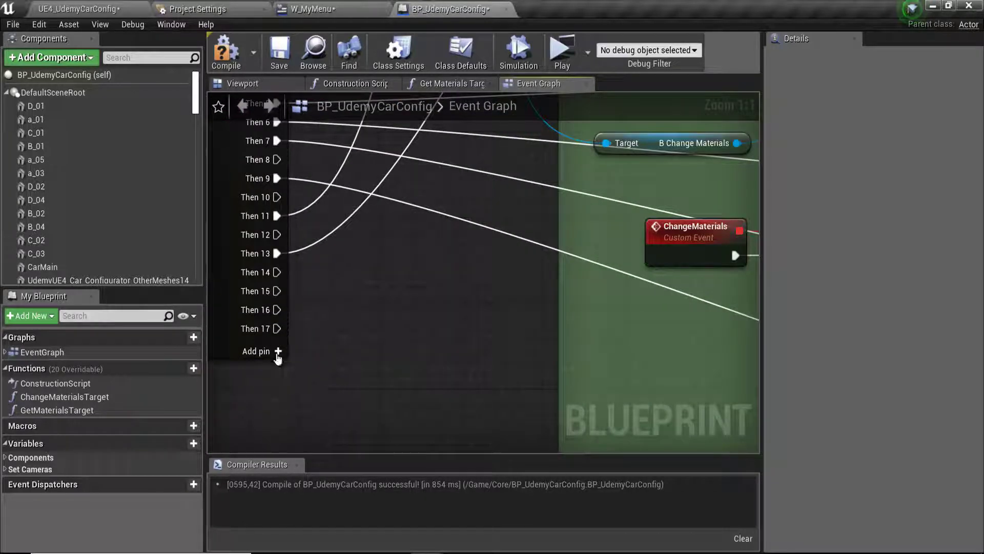
{"action": "left_click", "coordinate": [278, 351]}
{"action": "left_click", "coordinate": [278, 371]}
{"action": "scroll", "coordinate": [400, 270], "scroll_direction": "down", "scroll_amount": 4}
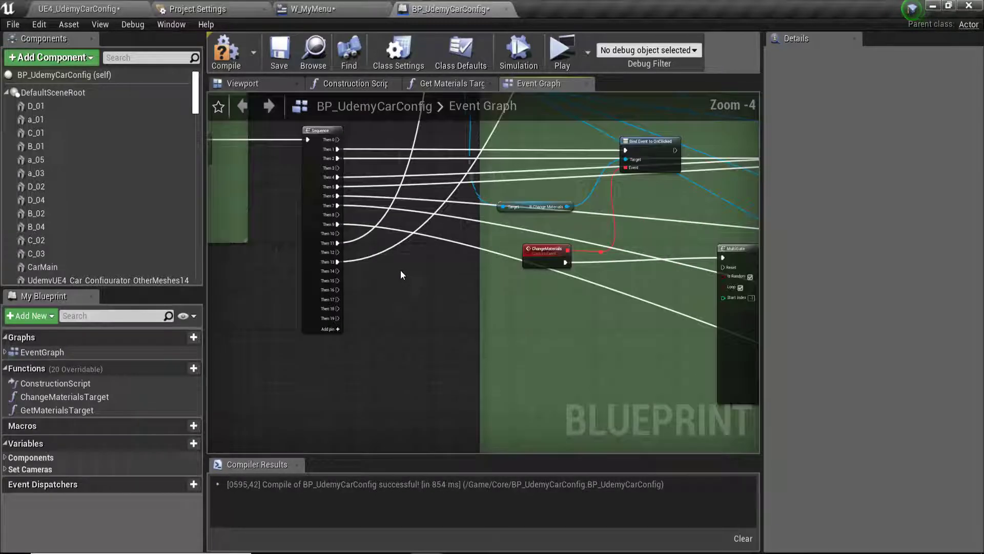
{"action": "scroll", "coordinate": [381, 274], "scroll_direction": "up", "scroll_amount": 1}
{"action": "mouse_move", "coordinate": [343, 272]}
{"action": "left_mouse_down"}
{"action": "mouse_move", "coordinate": [833, 370]}
{"action": "mouse_move", "coordinate": [769, 123]}
{"action": "left_mouse_up"}
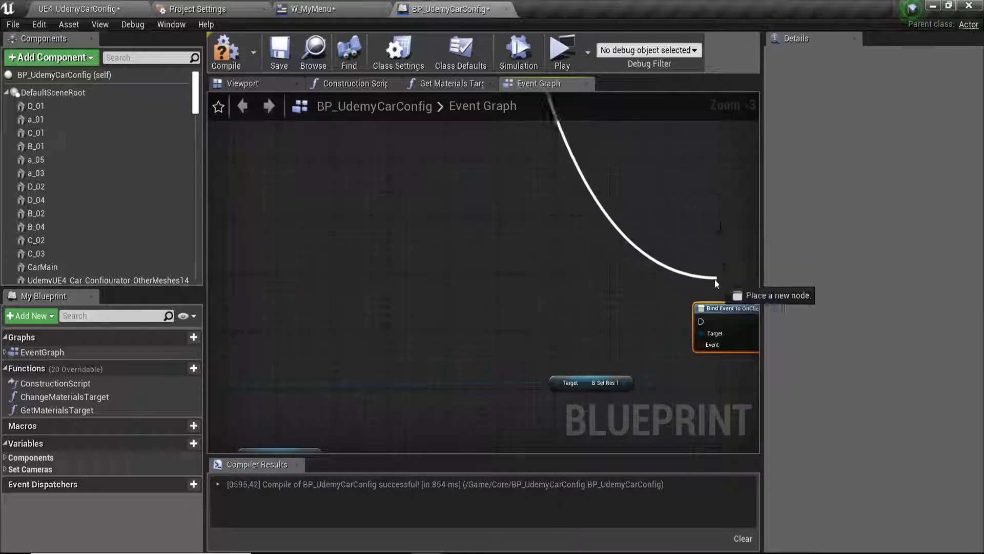
{"action": "left_click_drag", "start_coordinate": [769, 123], "coordinate": [701, 322]}
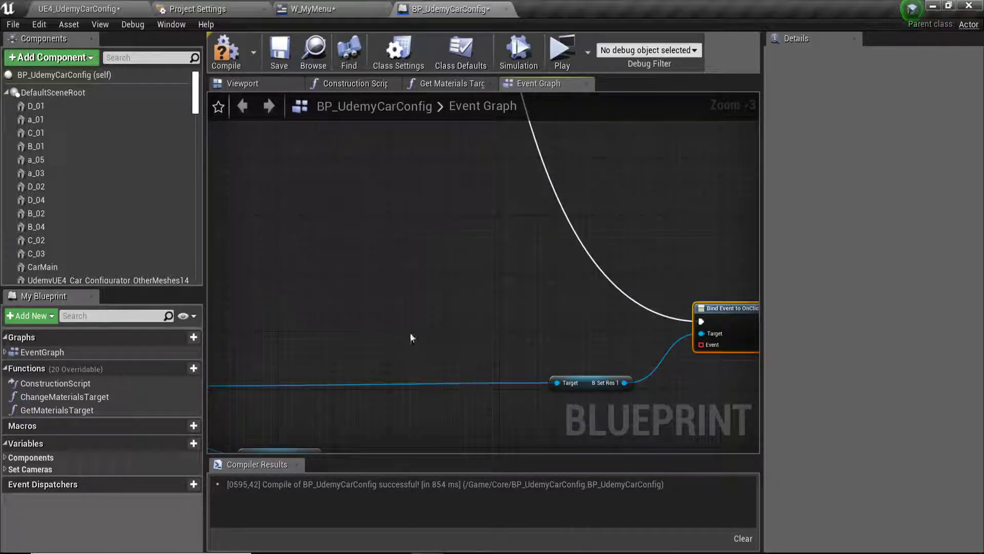
{"action": "scroll", "coordinate": [586, 361], "scroll_direction": "down", "scroll_amount": 1}
{"action": "mouse_move", "coordinate": [586, 361]}
{"action": "right_mouse_down"}
{"action": "mouse_move", "coordinate": [501, 343]}
{"action": "mouse_move", "coordinate": [501, 325]}
{"action": "right_mouse_up"}
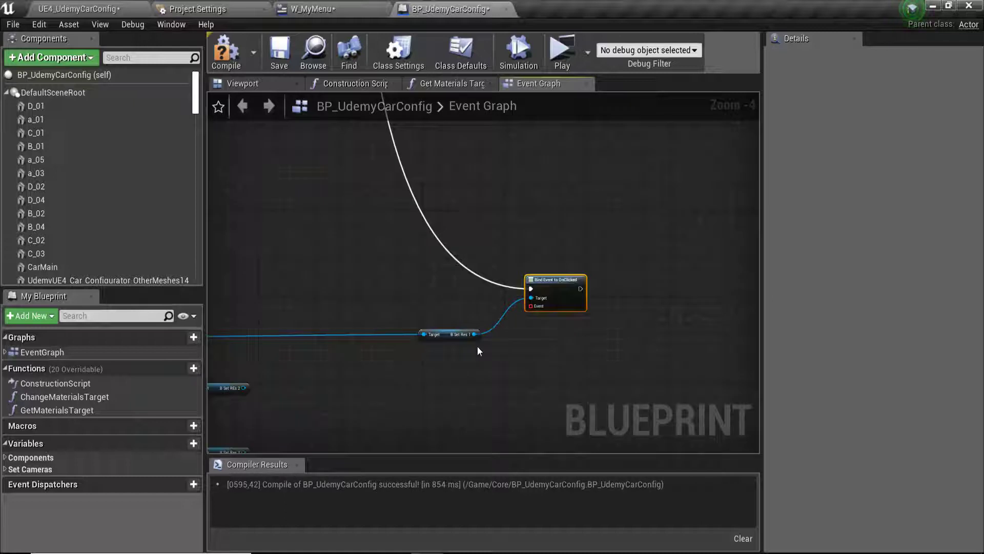
{"action": "scroll", "coordinate": [492, 338], "scroll_direction": "up", "scroll_amount": 2}
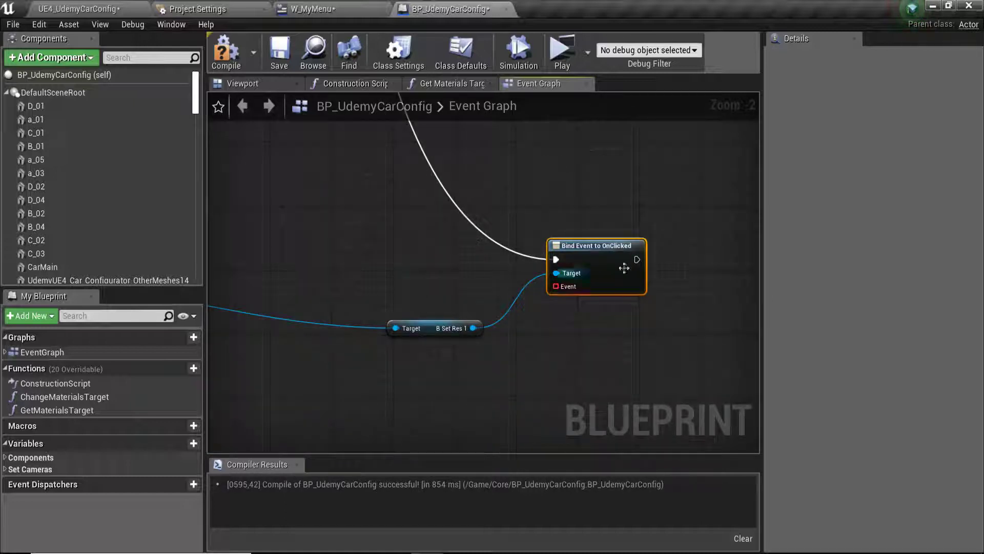
{"action": "scroll", "coordinate": [377, 303], "scroll_direction": "down", "scroll_amount": 1}
{"action": "right_click_drag", "start_coordinate": [408, 328], "coordinate": [423, 283]}
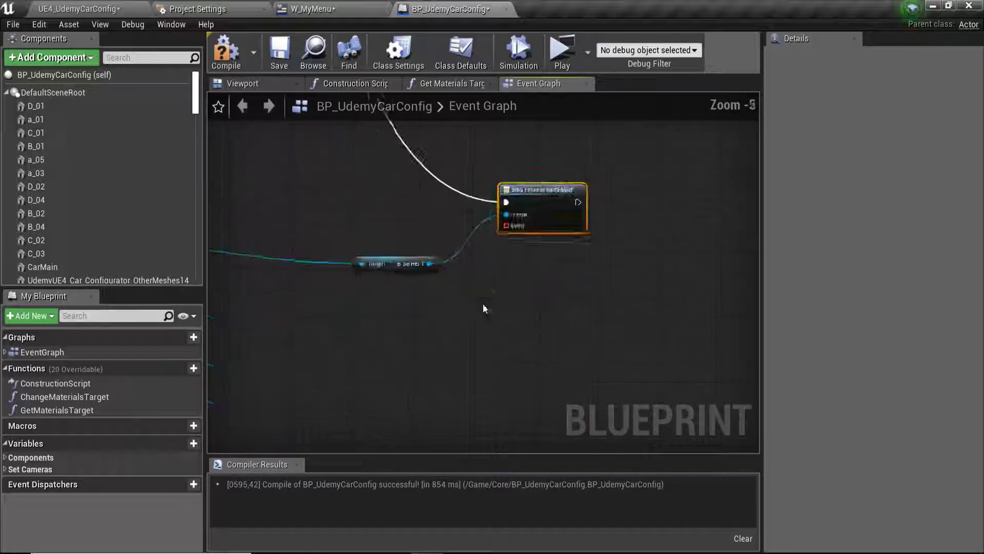
{"action": "scroll", "coordinate": [483, 303], "scroll_direction": "up", "scroll_amount": 1}
{"action": "mouse_move", "coordinate": [507, 217]}
{"action": "left_mouse_down"}
{"action": "mouse_move", "coordinate": [445, 331]}
{"action": "mouse_move", "coordinate": [426, 325]}
{"action": "left_mouse_up"}
- Add a custom event named SetREs_01 on the binding's Event pin and move it below
{"action": "type", "text": "custo"}
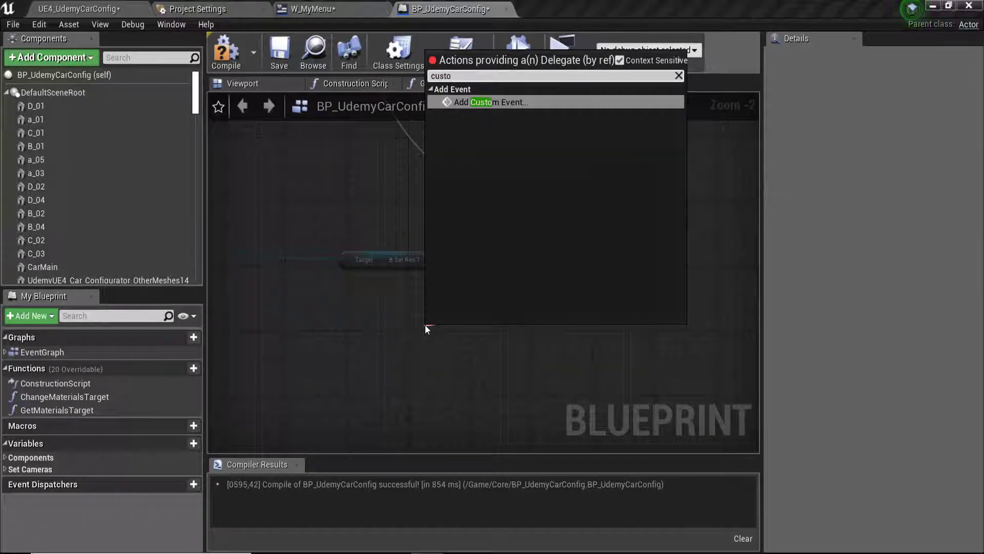
{"action": "key", "text": "Return"}
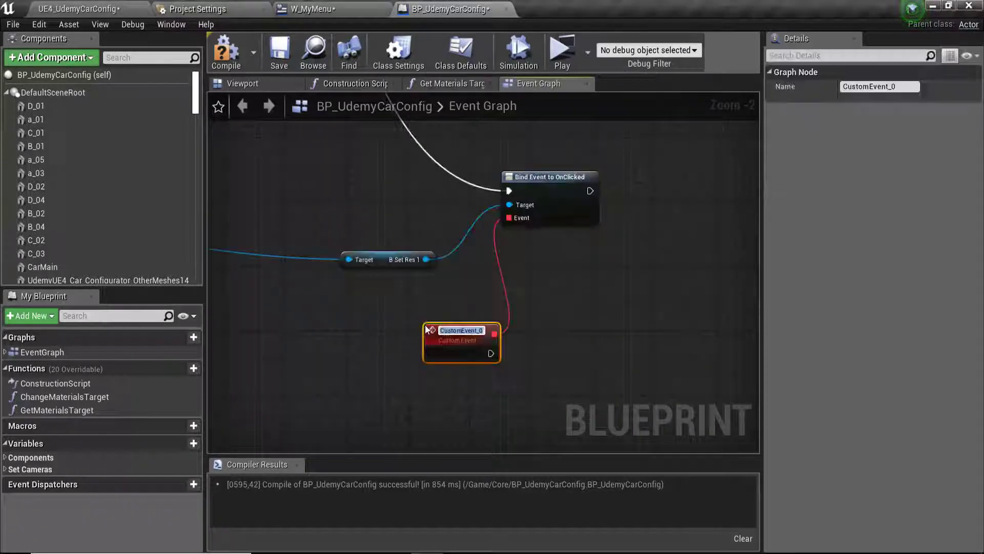
{"action": "type", "text": "SetREs_01"}
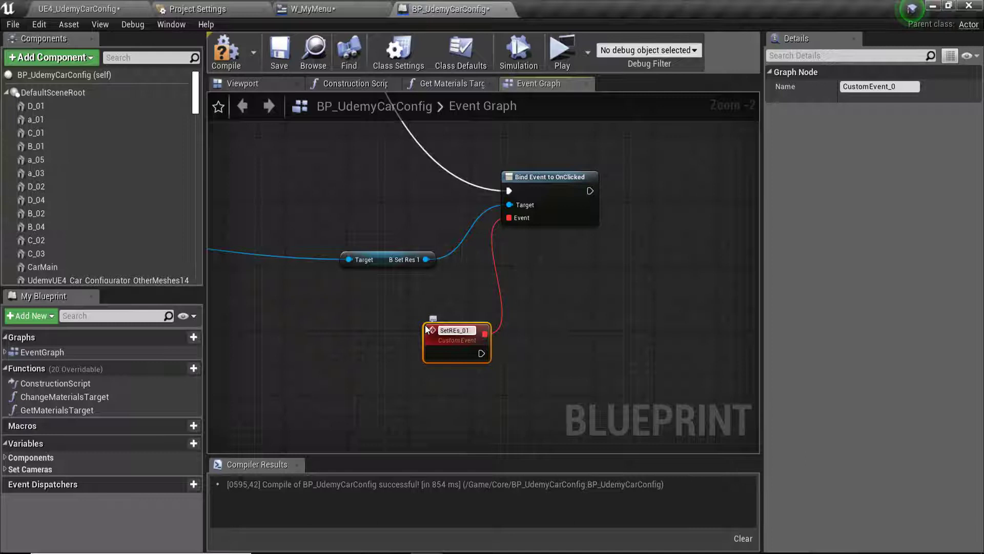
{"action": "key", "text": "Return"}
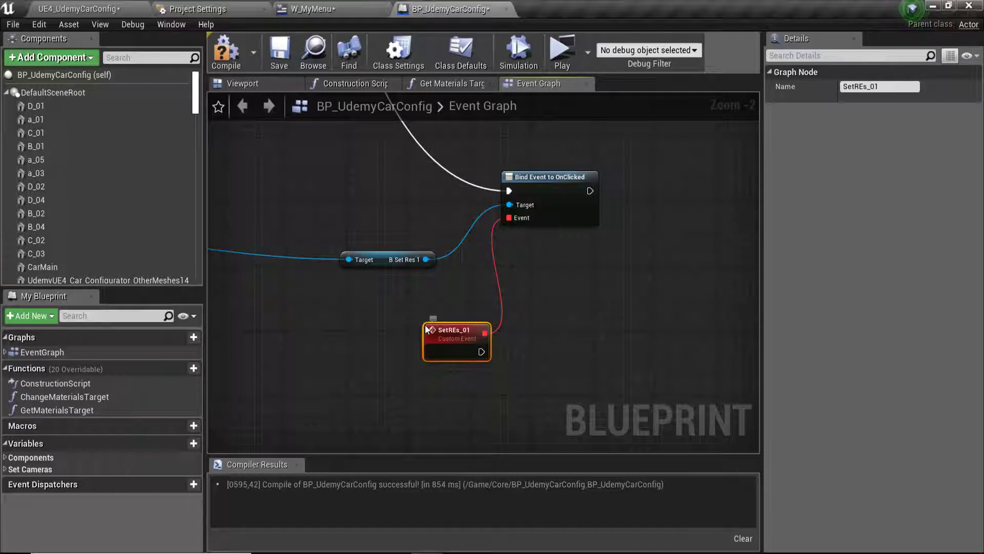
{"action": "left_click_drag", "start_coordinate": [440, 338], "coordinate": [387, 362]}
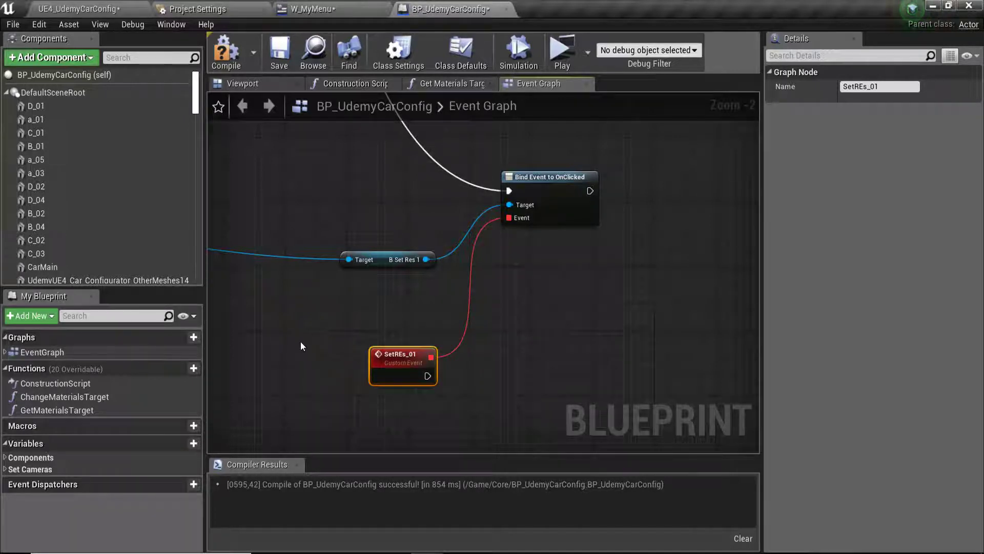
{"action": "right_click_drag", "start_coordinate": [456, 373], "coordinate": [435, 346]}
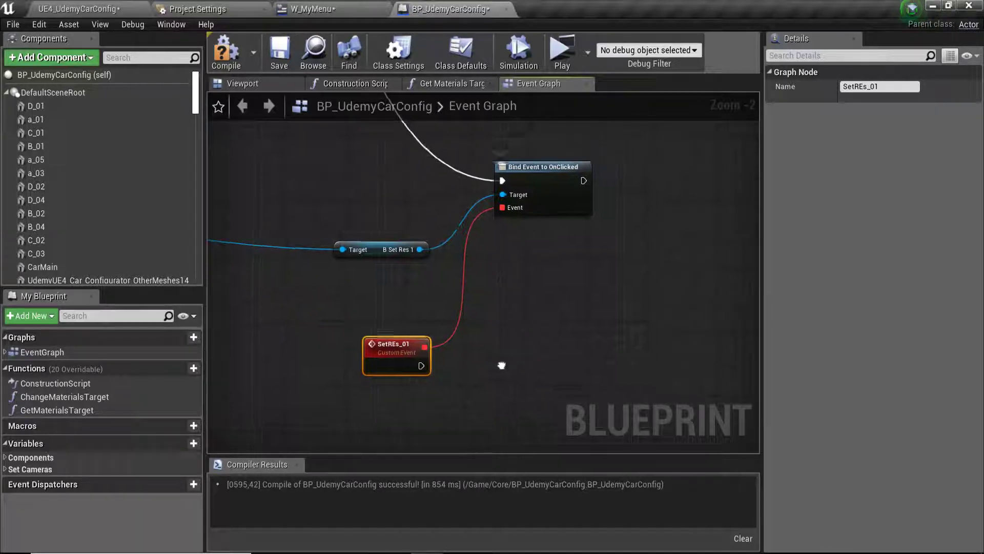
{"action": "scroll", "coordinate": [435, 347], "scroll_direction": "up", "scroll_amount": 1}
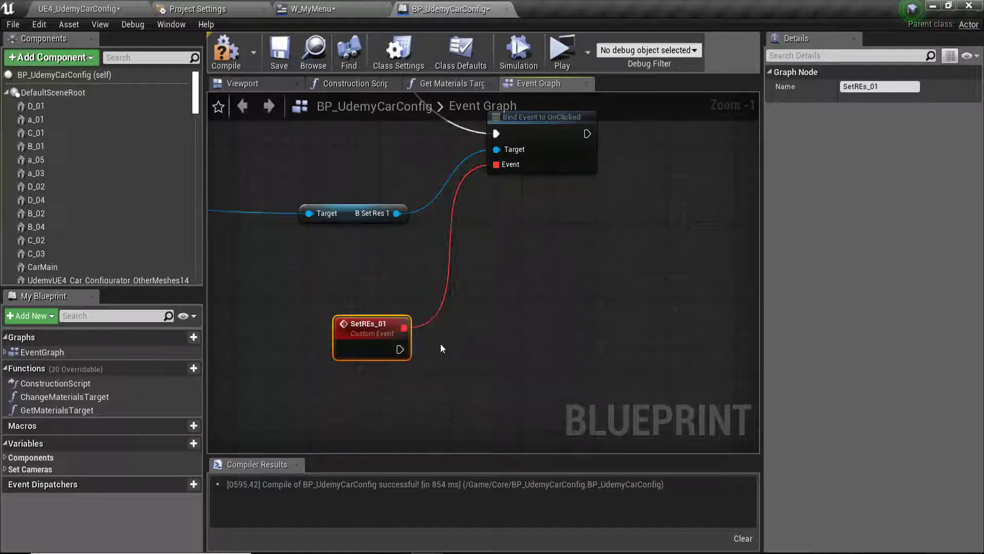
{"action": "right_click_drag", "start_coordinate": [440, 343], "coordinate": [423, 322]}
{"action": "scroll", "coordinate": [398, 320], "scroll_direction": "up", "scroll_amount": 1}
- Connect an Execute Console Command node to SetREs_01's execution output
{"action": "left_click", "coordinate": [405, 353]}
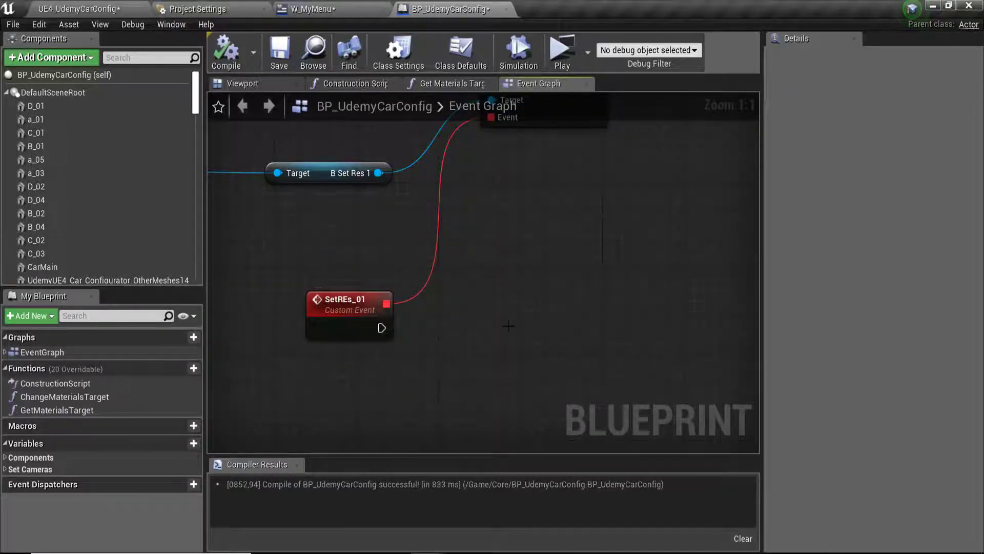
{"action": "left_click_drag", "start_coordinate": [382, 328], "coordinate": [555, 322]}
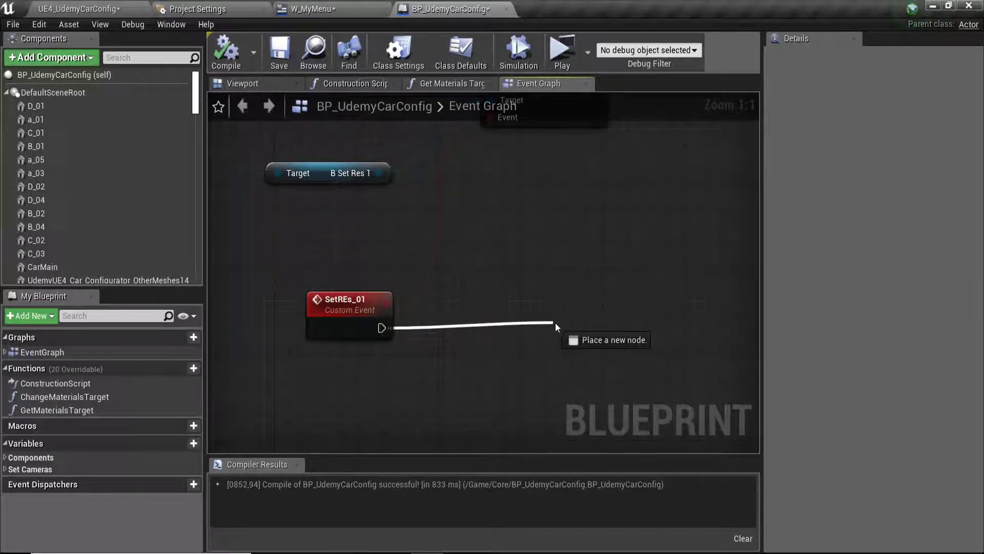
{"action": "type", "text": "exec"}
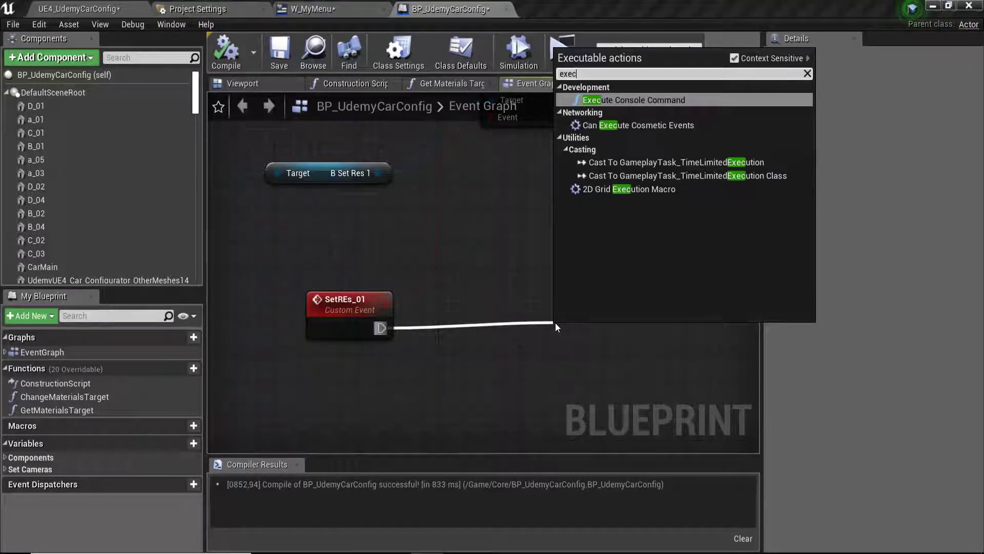
{"action": "left_click", "coordinate": [662, 101]}
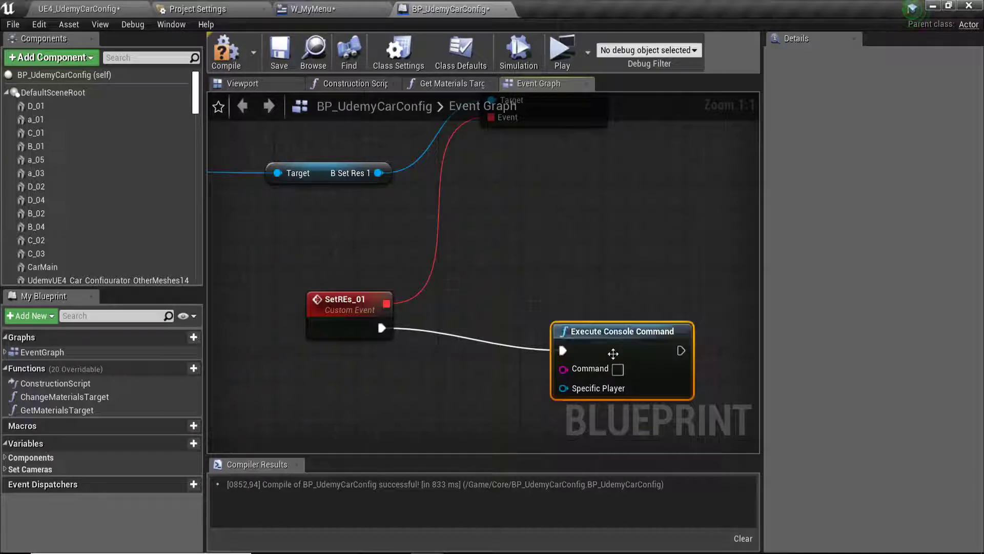
- Select the SetREs_01 event and change its Details name to SetRes_1440x900
{"action": "left_click_drag", "start_coordinate": [603, 322], "coordinate": [584, 302]}
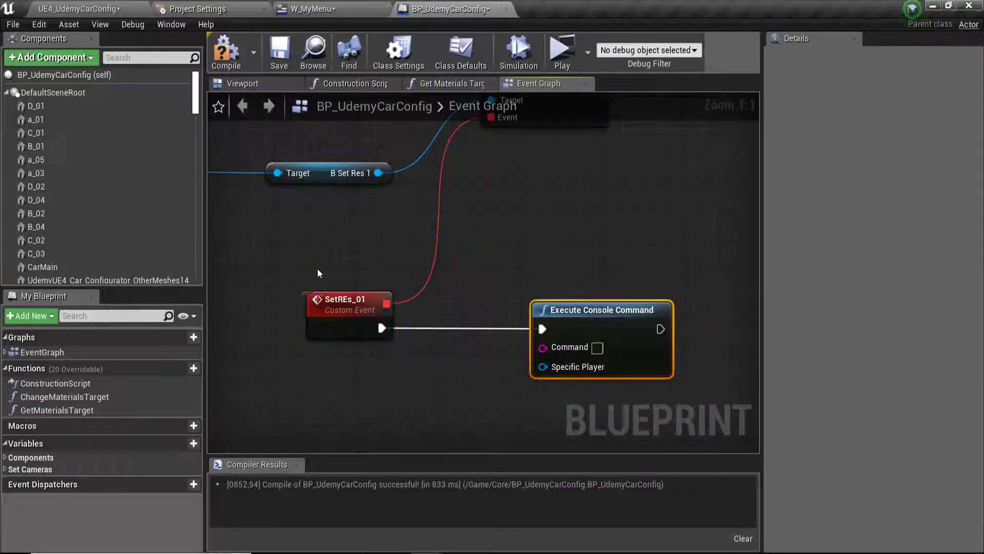
{"action": "left_click", "coordinate": [290, 312]}
{"action": "left_click_drag", "start_coordinate": [262, 243], "coordinate": [330, 374]}
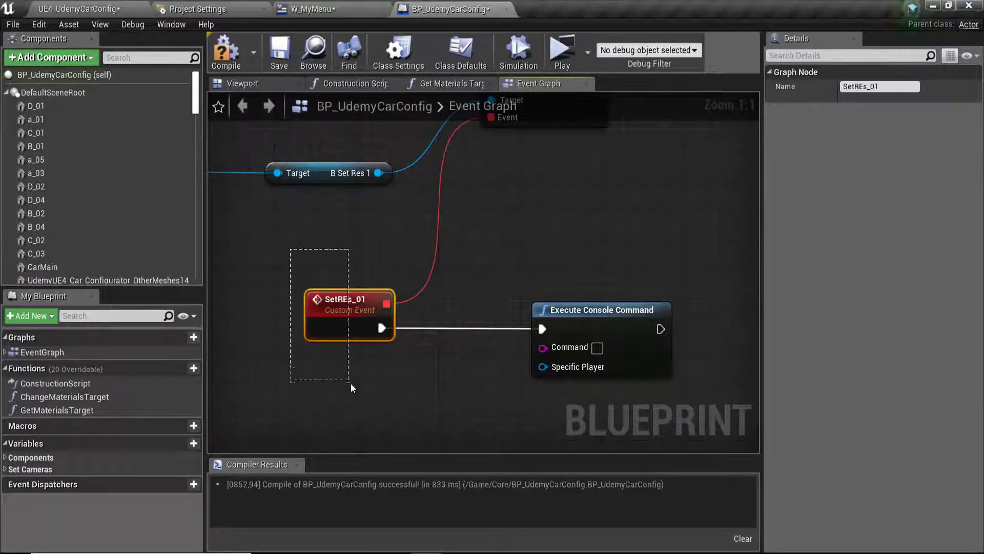
{"action": "left_click_drag", "start_coordinate": [293, 249], "coordinate": [351, 383]}
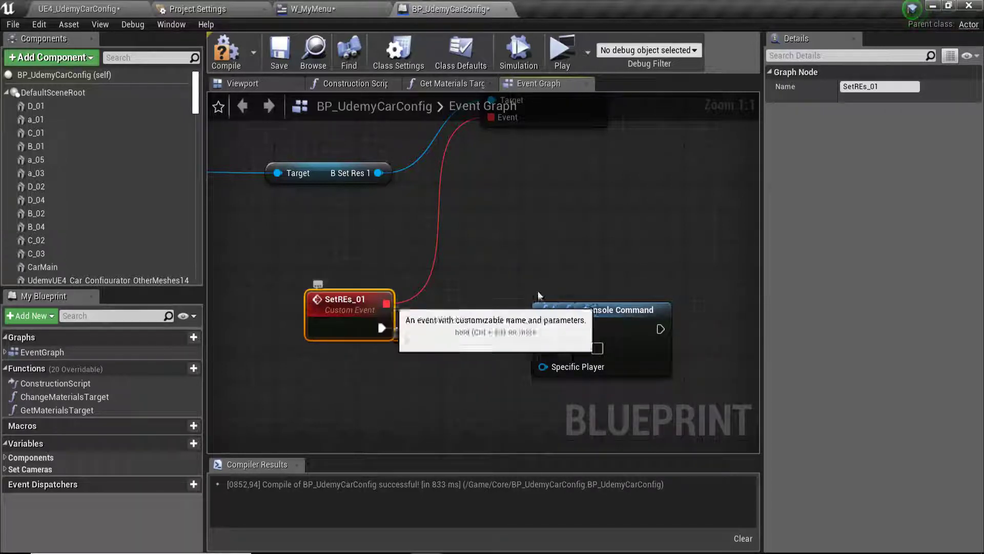
{"action": "left_click", "coordinate": [897, 86]}
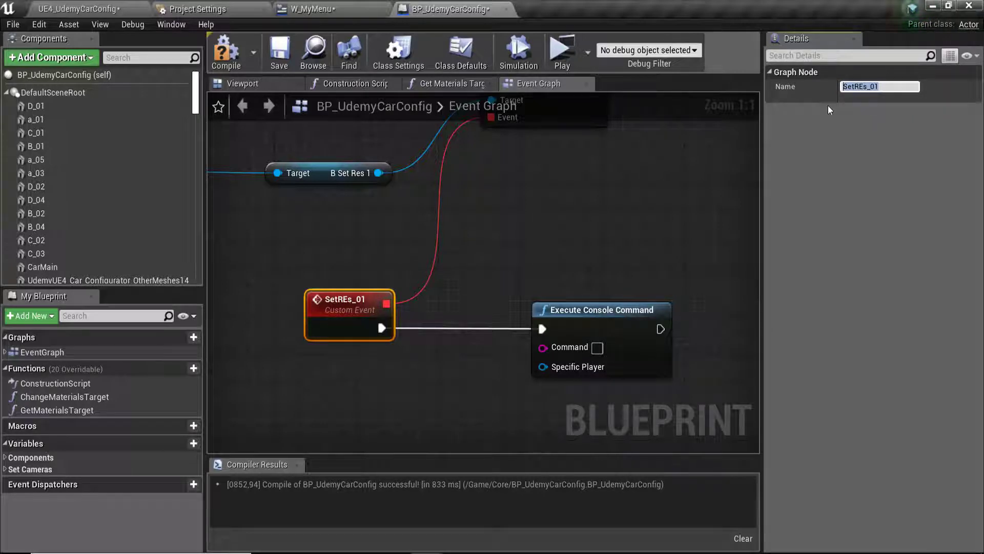
{"action": "type", "text": "SetRes_"}
{"action": "type", "text": "44"}
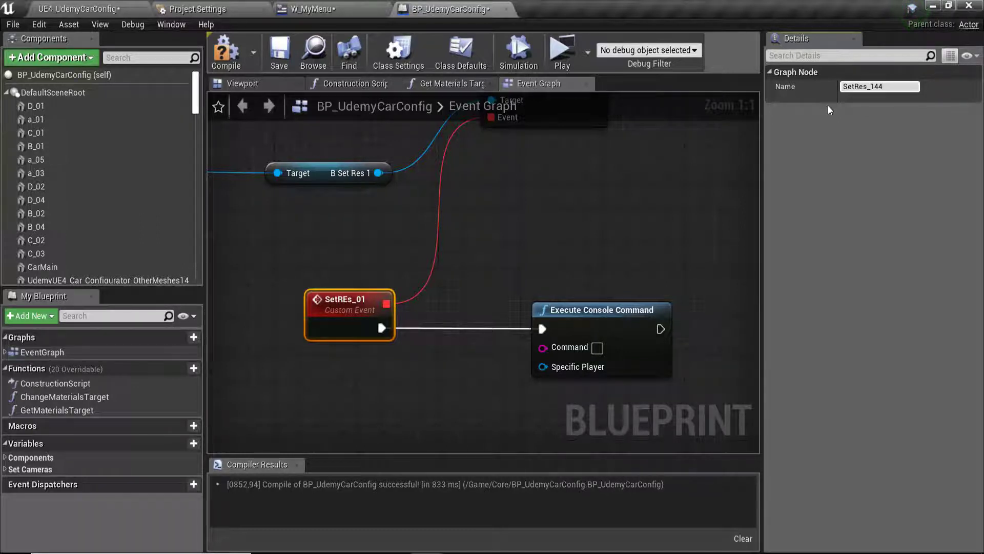
{"action": "type", "text": "0x"}
{"action": "type", "text": "900"}
{"action": "key", "text": "Return"}
- Enter r.SetRes 1440x900w in the Execute Console Command node's Command input
{"action": "right_click_drag", "start_coordinate": [385, 322], "coordinate": [327, 307]}
{"action": "key", "text": "Tab"}
{"action": "type", "text": "r.SetRes"}
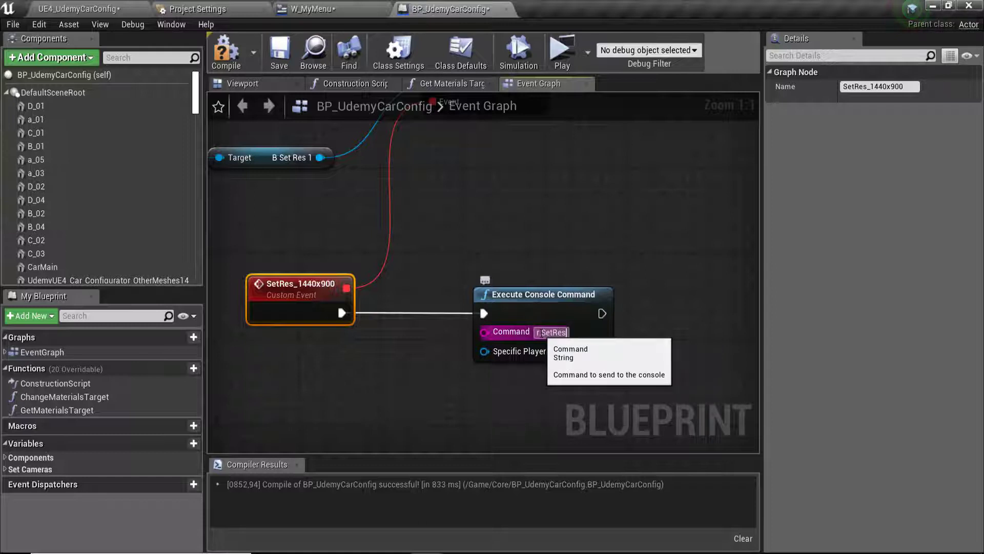
{"action": "type", "text": "1440x900w"}
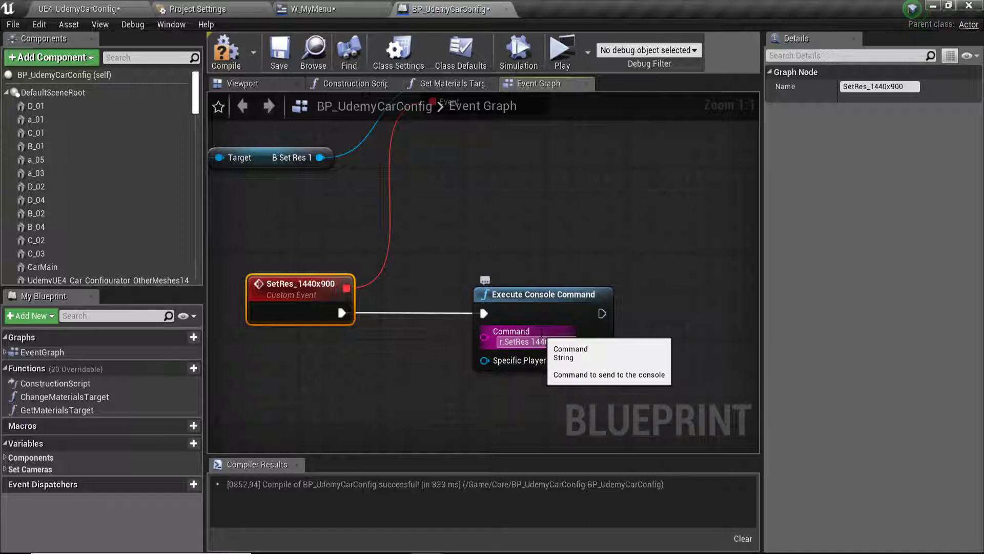
{"action": "left_click", "coordinate": [464, 393]}
{"action": "scroll", "coordinate": [482, 233], "scroll_direction": "down", "scroll_amount": 2}
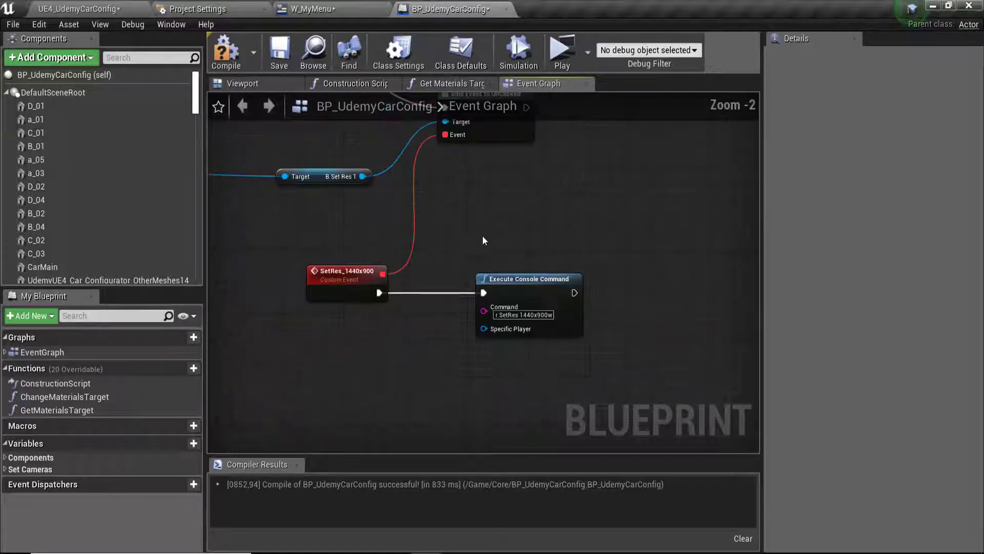
{"action": "left_click", "coordinate": [496, 296]}
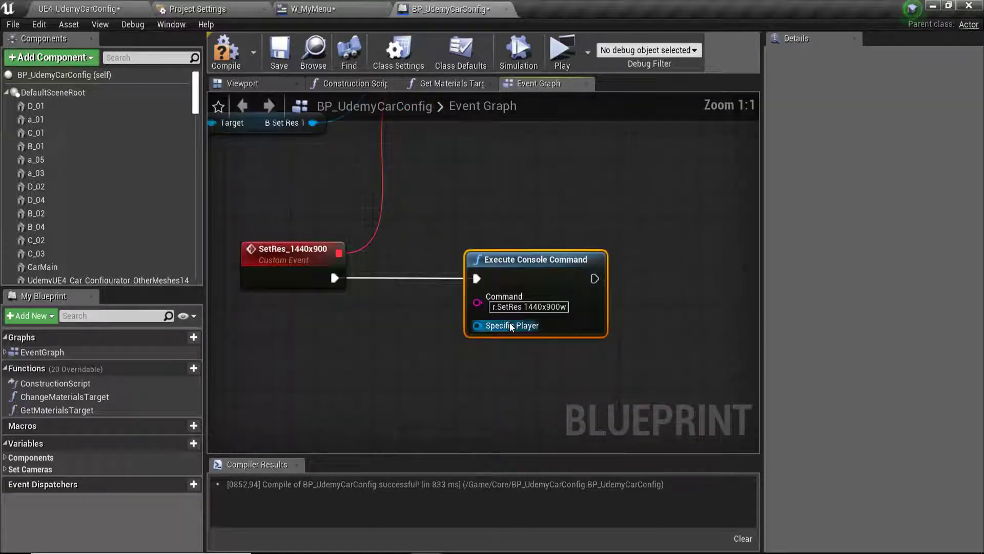
{"action": "scroll", "coordinate": [509, 322], "scroll_direction": "down", "scroll_amount": 2}
- Add a Bind Event to OnClicked node for the B Set REs 2 button
{"action": "right_click_drag", "start_coordinate": [347, 325], "coordinate": [444, 301]}
{"action": "scroll", "coordinate": [442, 300], "scroll_direction": "down", "scroll_amount": 3}
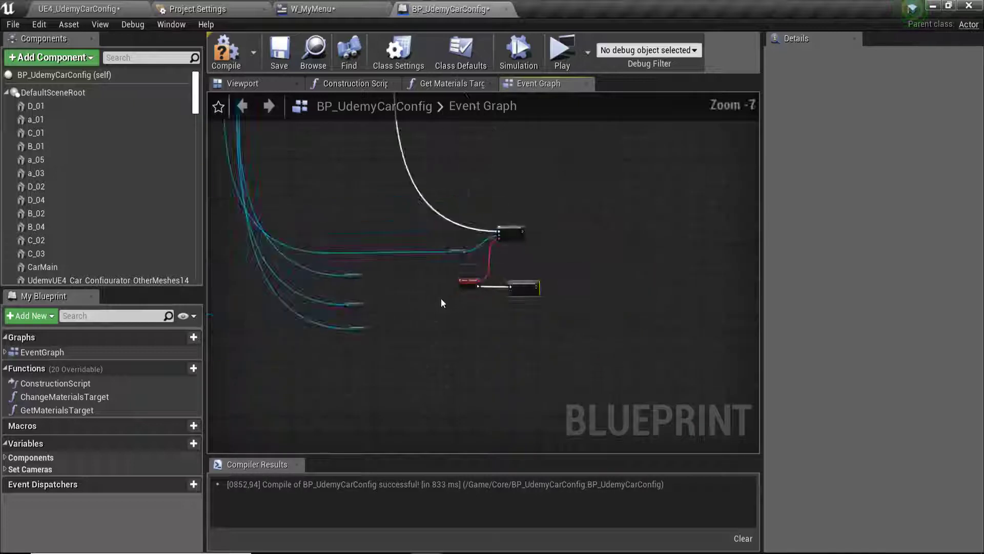
{"action": "scroll", "coordinate": [418, 302], "scroll_direction": "up", "scroll_amount": 2}
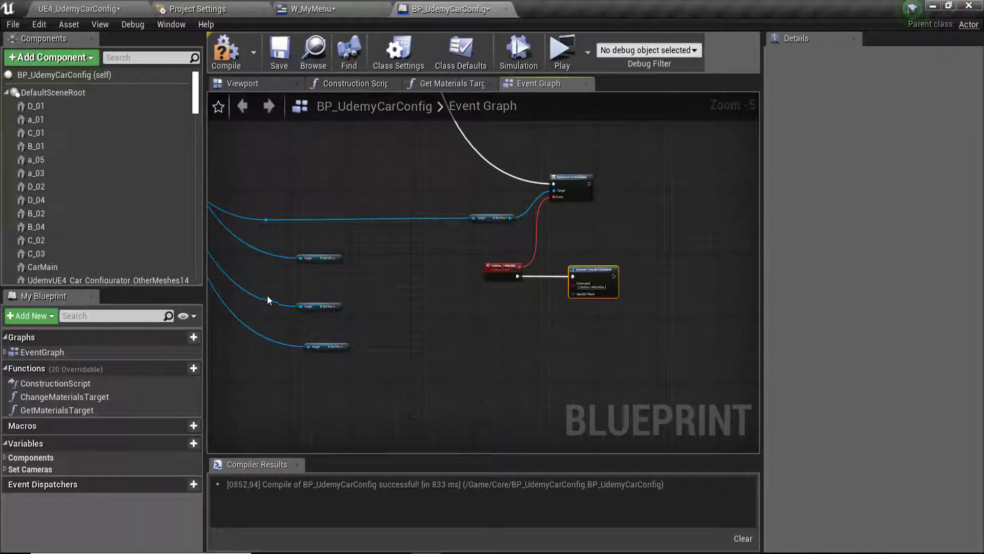
{"action": "mouse_move", "coordinate": [302, 258]}
{"action": "left_mouse_down"}
{"action": "mouse_move", "coordinate": [409, 290]}
{"action": "mouse_move", "coordinate": [491, 333]}
{"action": "mouse_move", "coordinate": [493, 361]}
{"action": "left_mouse_up"}
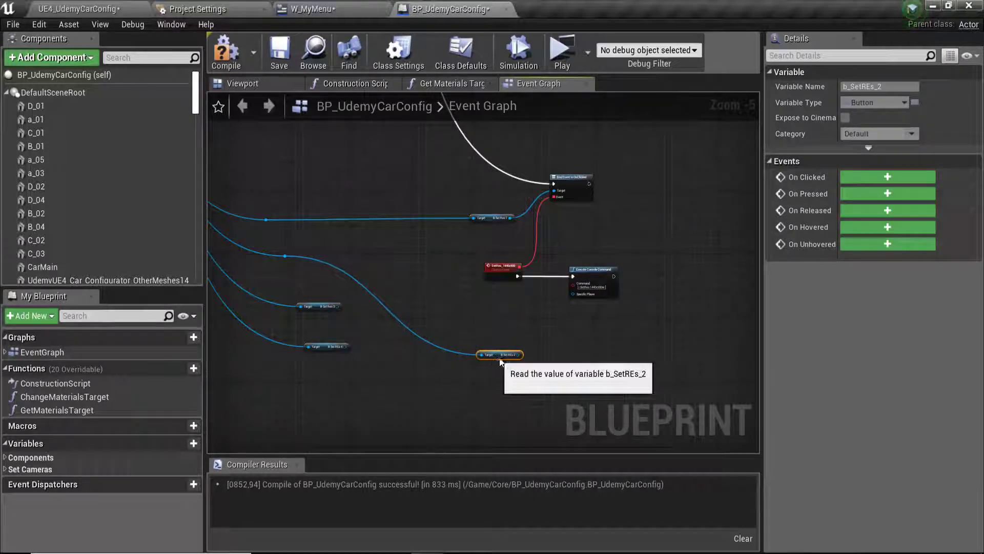
{"action": "scroll", "coordinate": [544, 359], "scroll_direction": "up", "scroll_amount": 2}
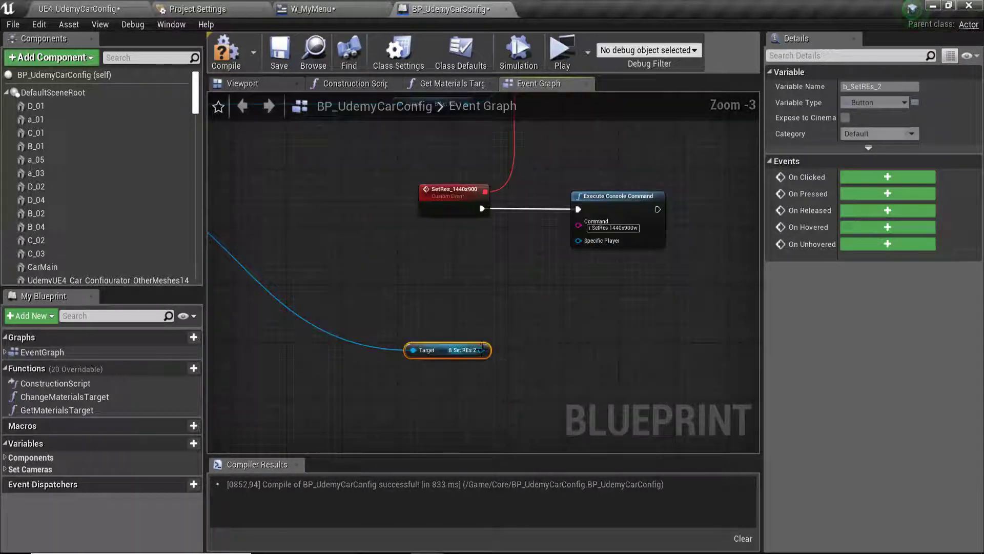
{"action": "left_click_drag", "start_coordinate": [482, 350], "coordinate": [570, 293]}
{"action": "type", "text": "binde"}
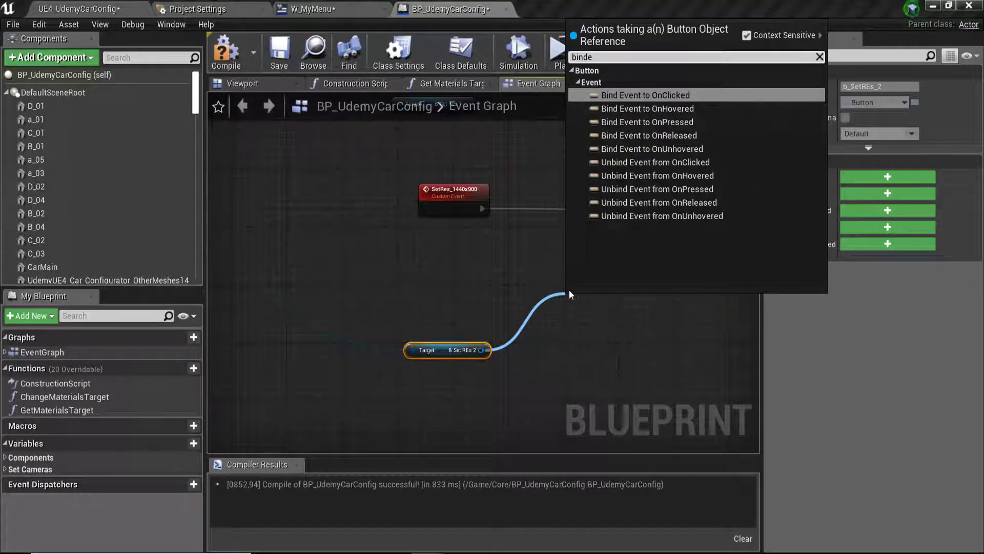
{"action": "key", "text": "Return"}
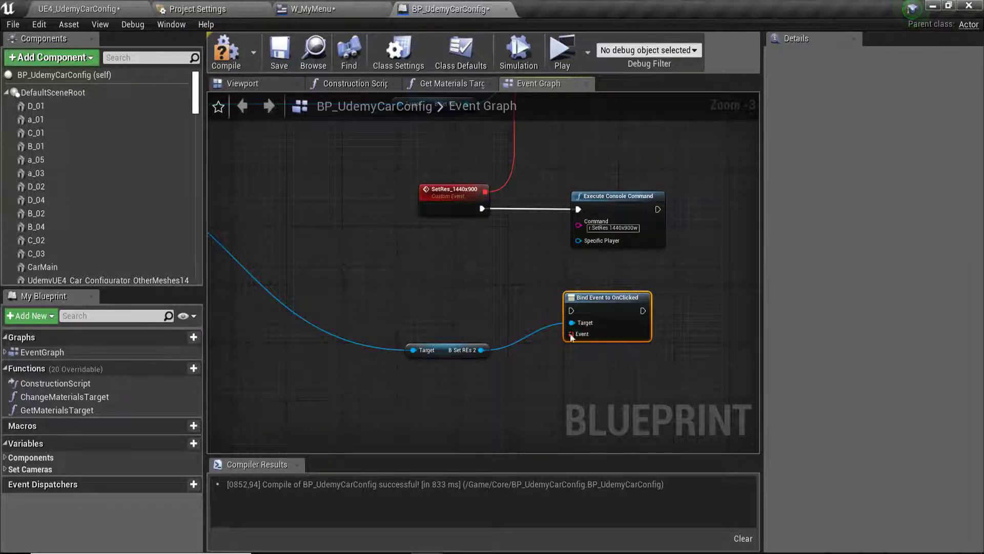
- Attach a new custom event to that binding's Event pin, then bring up the W_MyMenu designer
{"action": "left_click_drag", "start_coordinate": [571, 333], "coordinate": [470, 413]}
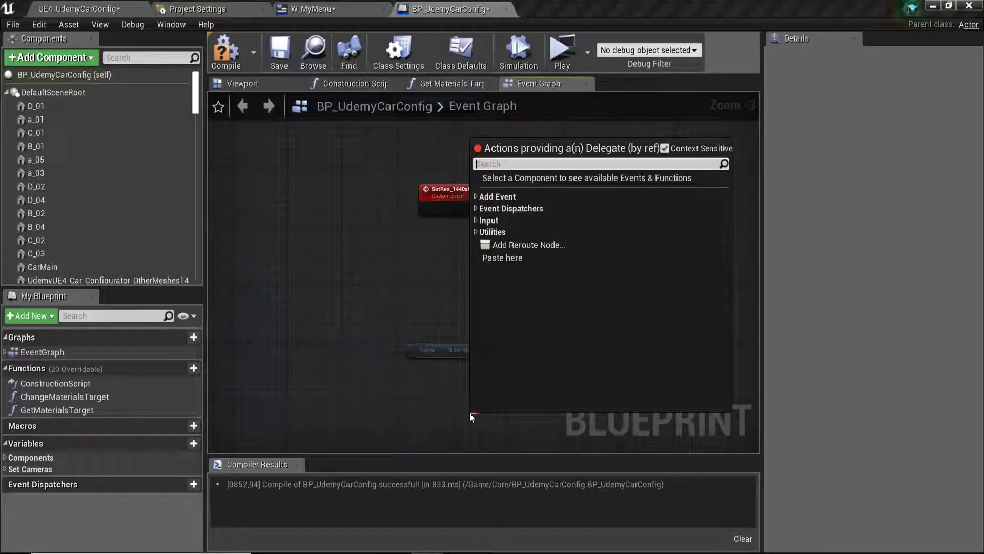
{"action": "type", "text": "custom"}
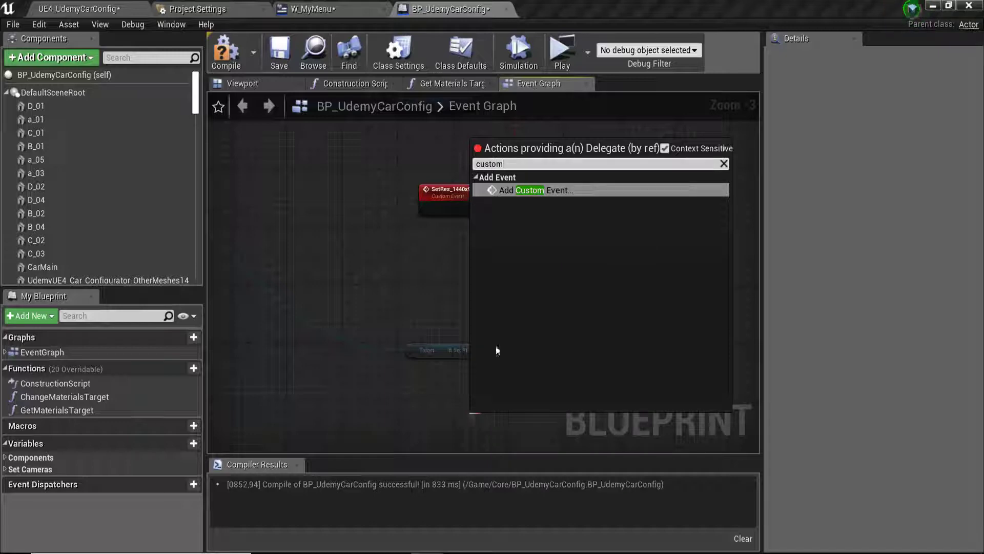
{"action": "left_click", "coordinate": [562, 190]}
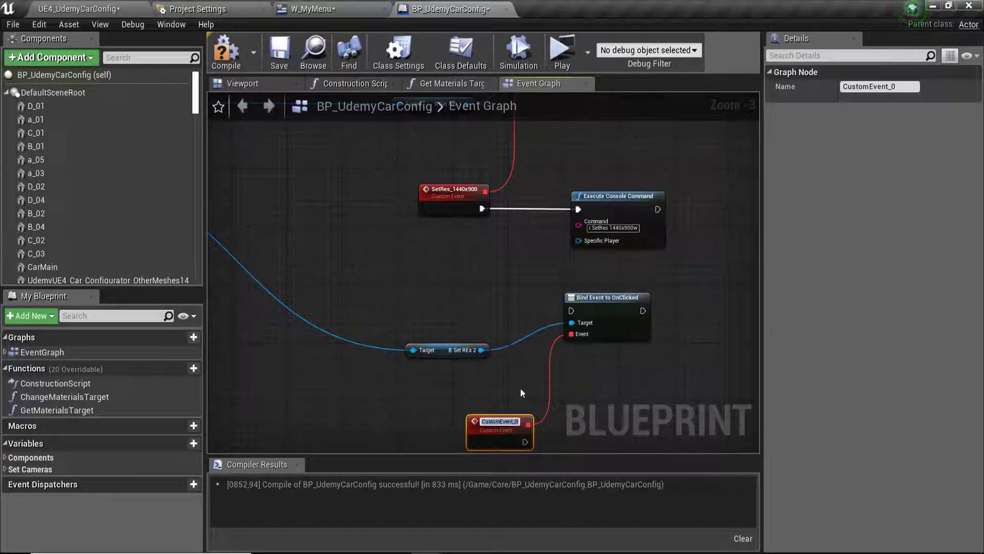
{"action": "left_click", "coordinate": [319, 10]}
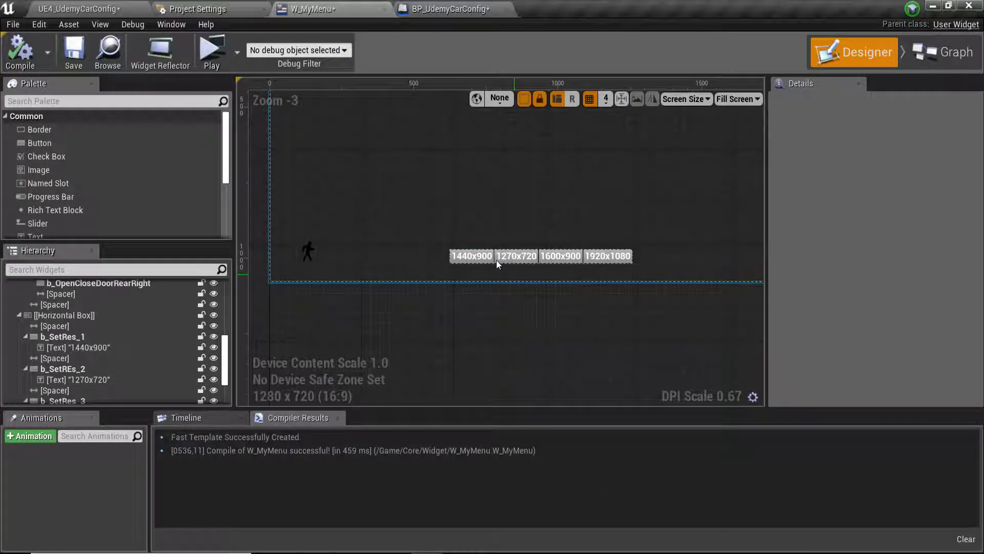
- Rename CustomEvent_0 to SetRes_1270x720 in Details and move it down-left
{"action": "left_click", "coordinate": [445, 9]}
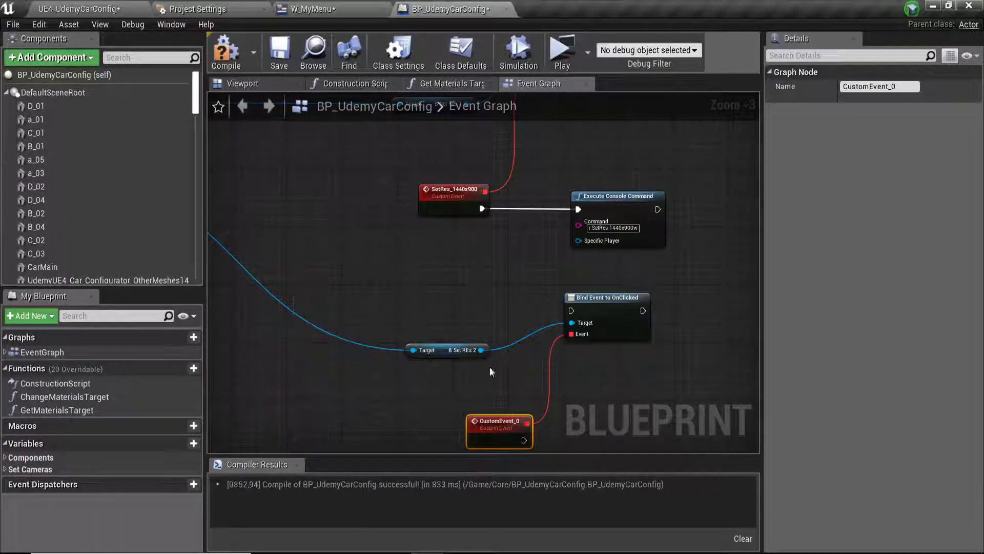
{"action": "right_click_drag", "start_coordinate": [486, 401], "coordinate": [459, 328]}
{"action": "left_click", "coordinate": [905, 88]}
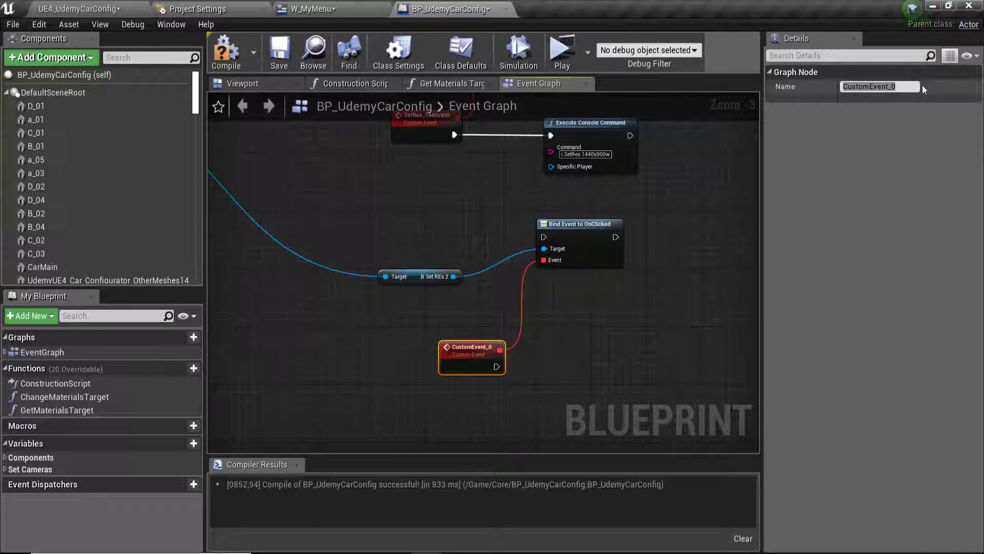
{"action": "left_click", "coordinate": [905, 88]}
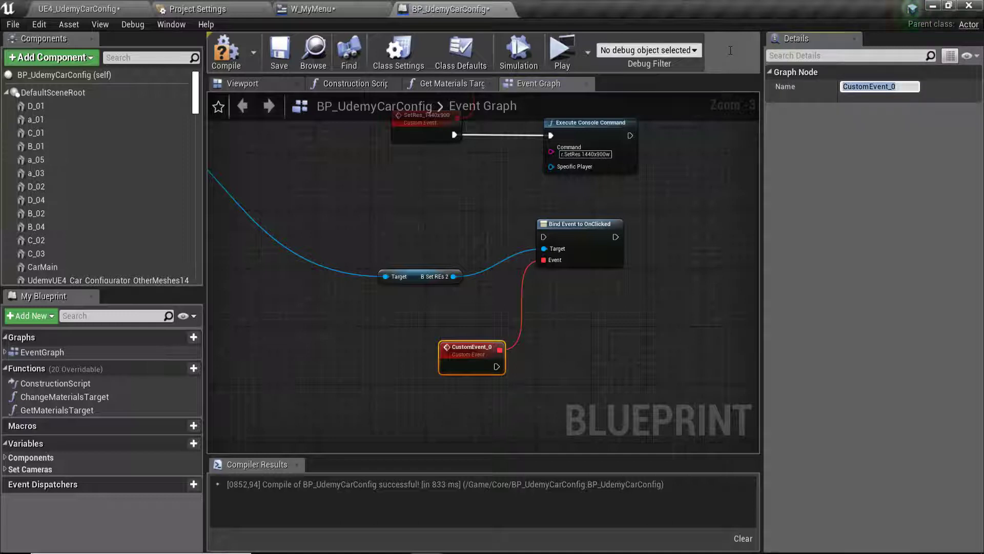
{"action": "type", "text": "SetRes_1270x720"}
{"action": "key", "text": "Return"}
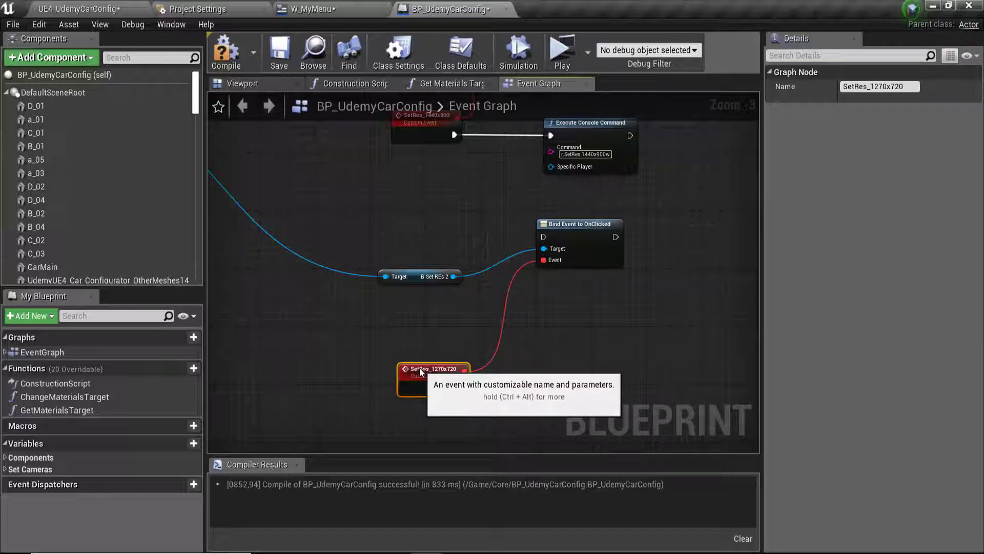
{"action": "left_click_drag", "start_coordinate": [464, 348], "coordinate": [405, 368]}
{"action": "scroll", "coordinate": [460, 279], "scroll_direction": "down", "scroll_amount": 2}
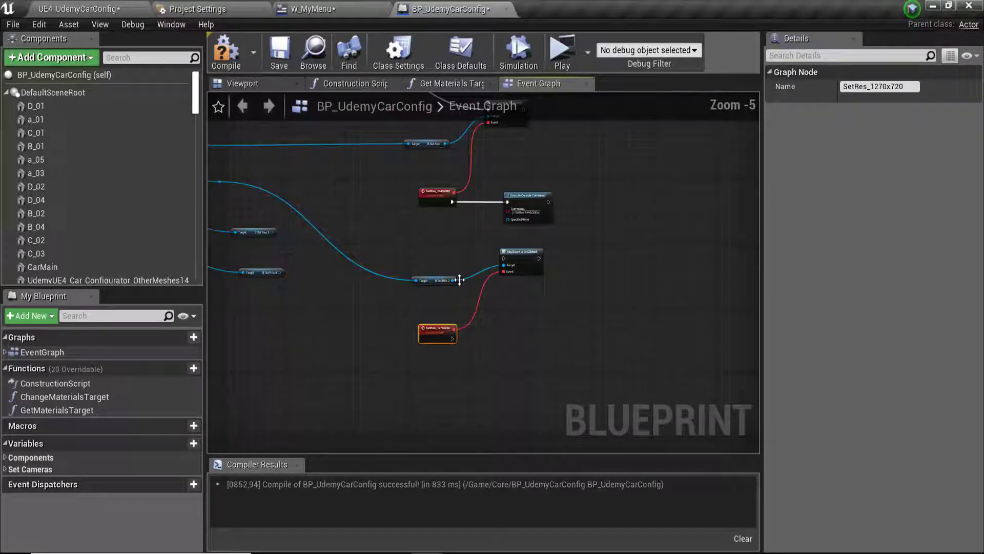
- Duplicate Execute Console Command for SetRes_1270x720, changing its command to r.SetRes 1270x720w
{"action": "left_click", "coordinate": [517, 195]}
{"action": "scroll", "coordinate": [536, 328], "scroll_direction": "up", "scroll_amount": 2}
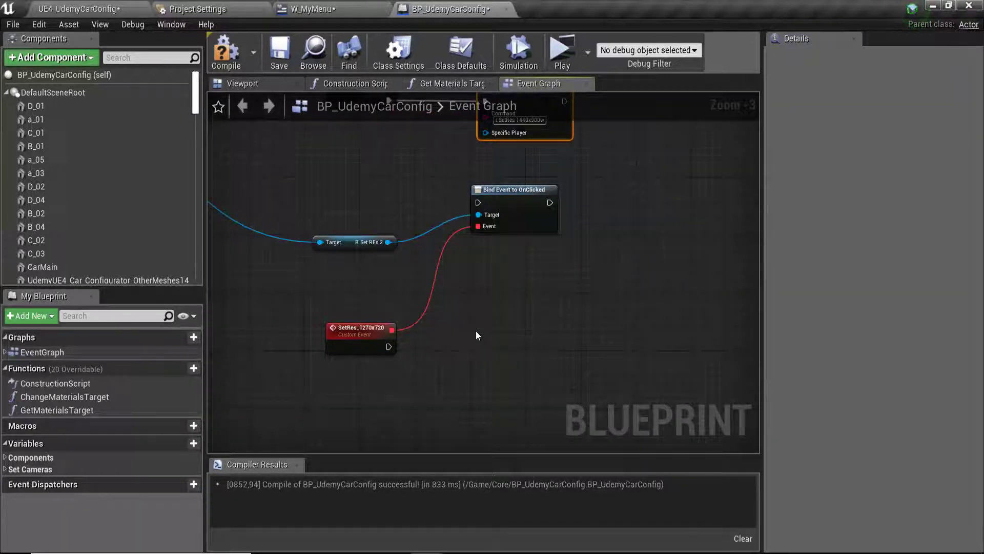
{"action": "key", "text": "ctrl+c"}
{"action": "key", "text": "ctrl+v"}
{"action": "scroll", "coordinate": [477, 332], "scroll_direction": "up", "scroll_amount": 1}
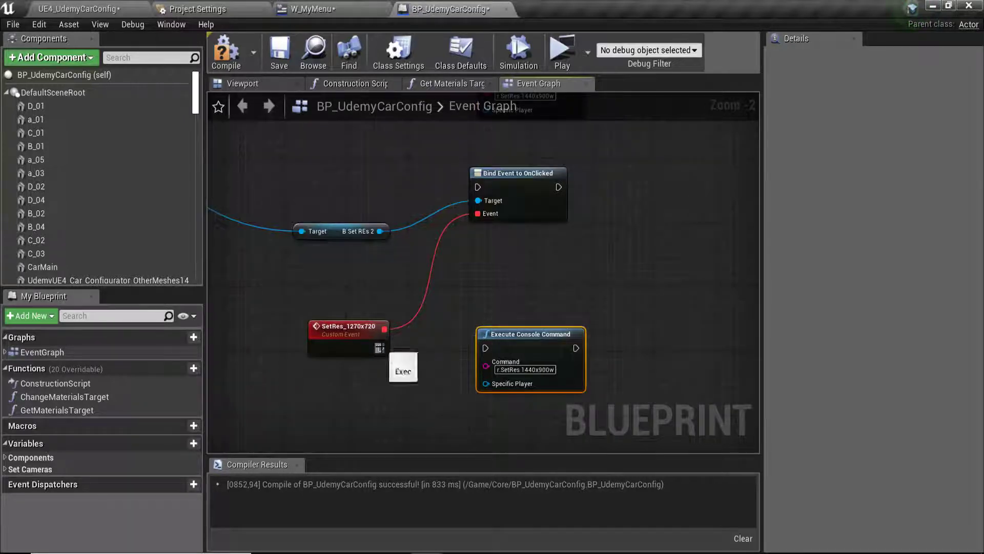
{"action": "left_click_drag", "start_coordinate": [380, 348], "coordinate": [487, 349]}
{"action": "scroll", "coordinate": [490, 349], "scroll_direction": "up", "scroll_amount": 3}
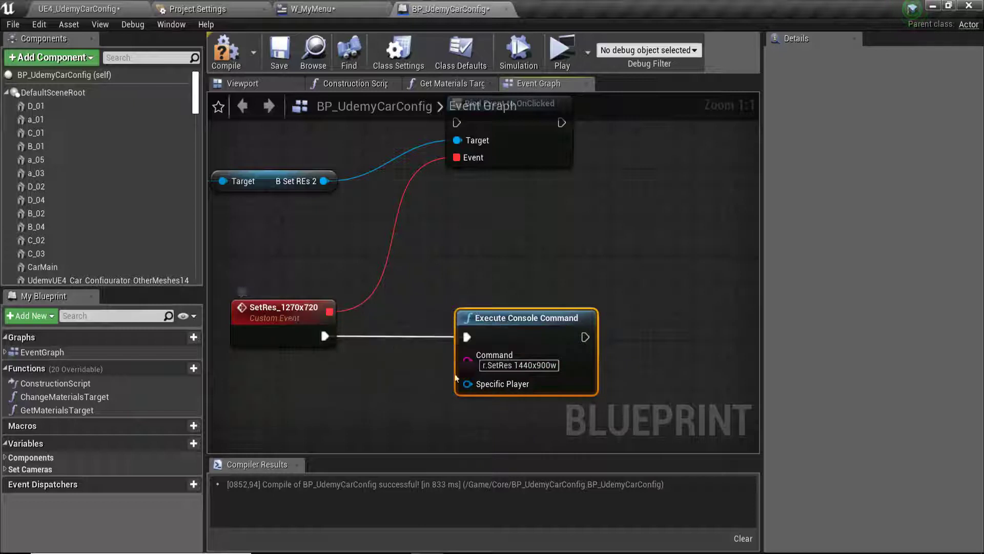
{"action": "left_click_drag", "start_coordinate": [555, 365], "coordinate": [514, 365]}
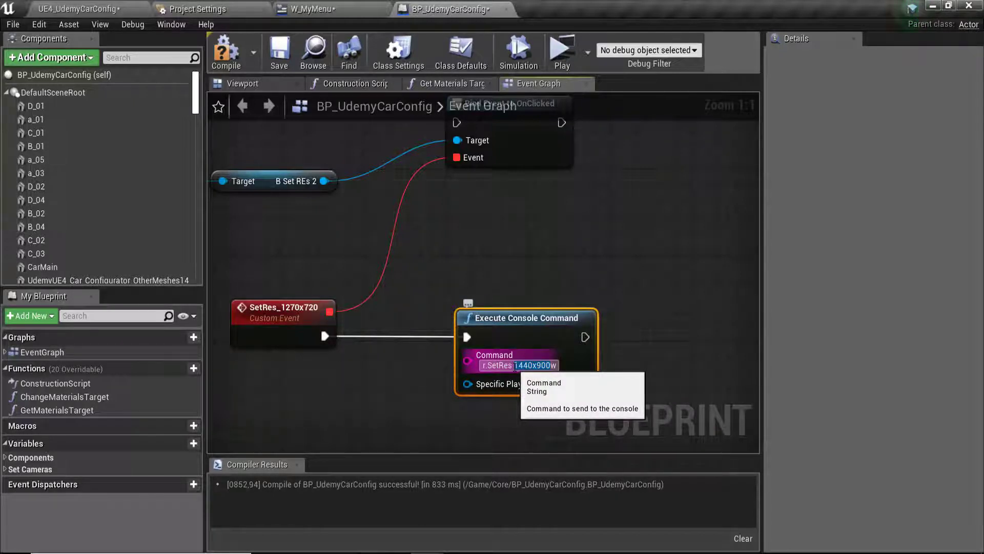
{"action": "type", "text": "1270x7"}
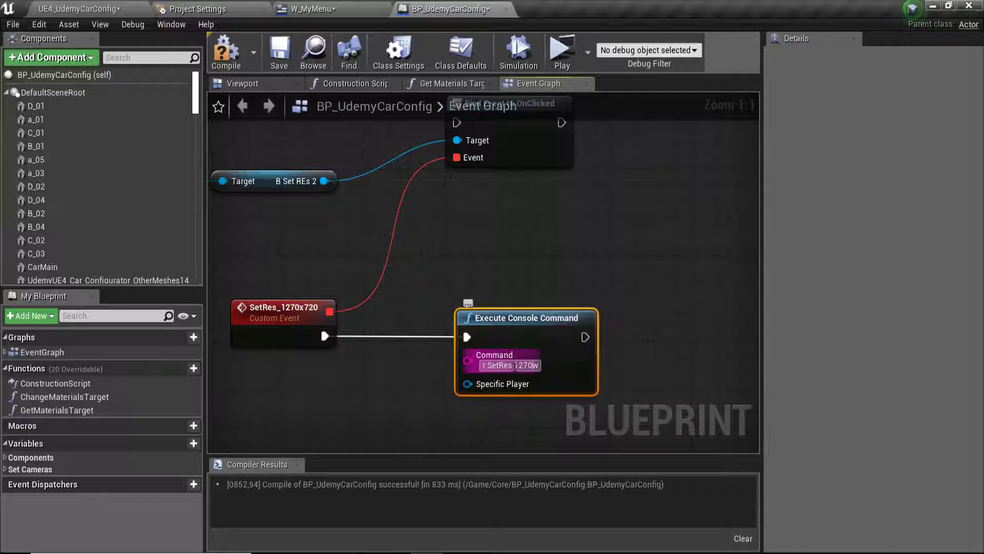
{"action": "type", "text": "20"}
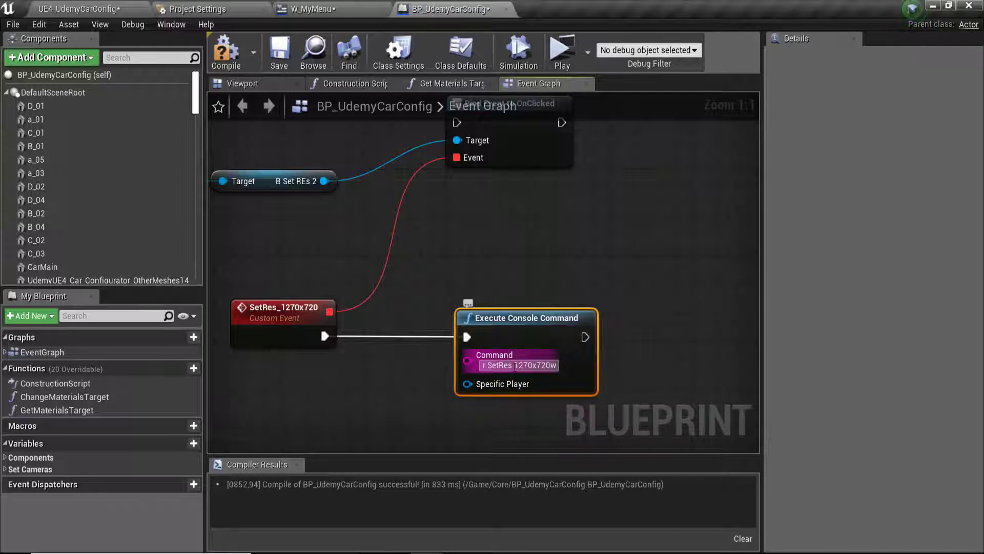
{"action": "left_click", "coordinate": [664, 276]}
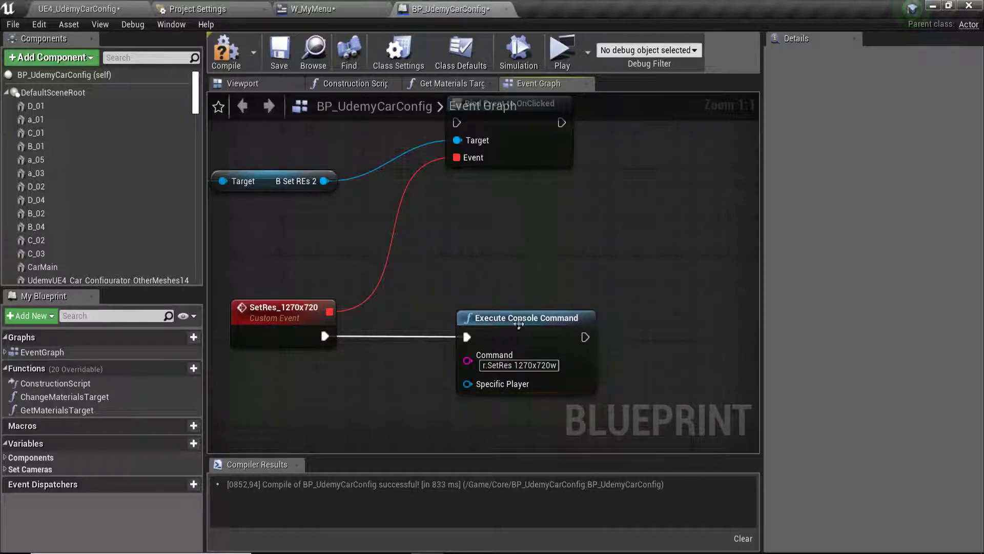
{"action": "scroll", "coordinate": [497, 334], "scroll_direction": "down", "scroll_amount": 3}
{"action": "right_click_drag", "start_coordinate": [540, 162], "coordinate": [519, 247]}
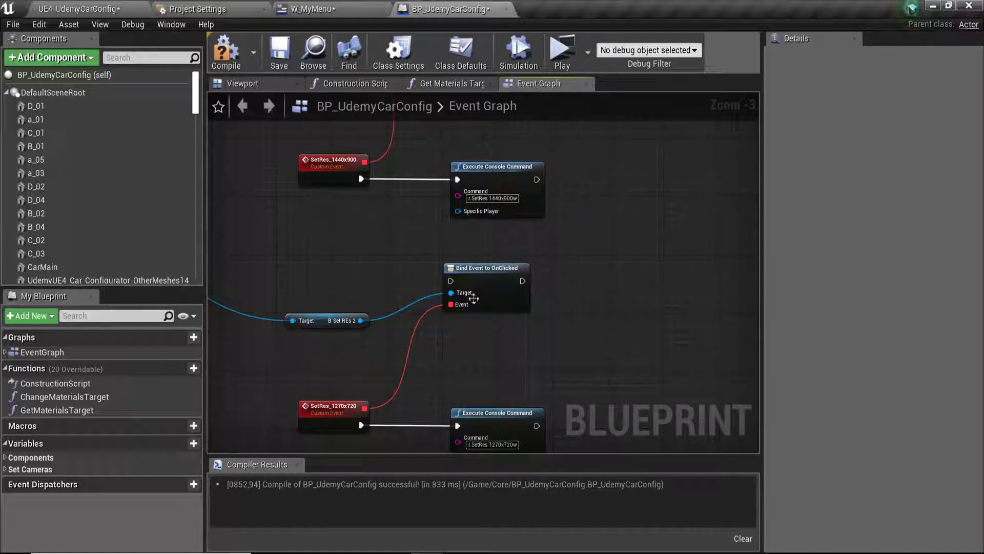
- Wire the Sequence node's Then 15 output into the b_SetREs_2 Bind Event to OnClicked node
{"action": "scroll", "coordinate": [453, 327], "scroll_direction": "down", "scroll_amount": 2}
{"action": "scroll", "coordinate": [456, 324], "scroll_direction": "down", "scroll_amount": 3}
{"action": "scroll", "coordinate": [456, 324], "scroll_direction": "down", "scroll_amount": 2}
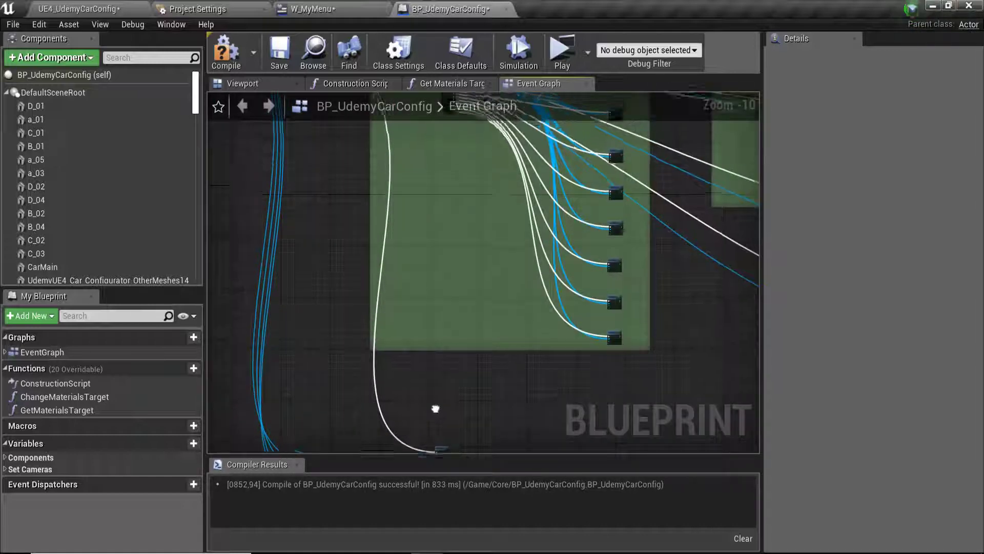
{"action": "right_click_drag", "start_coordinate": [444, 118], "coordinate": [442, 296]}
{"action": "scroll", "coordinate": [367, 210], "scroll_direction": "up", "scroll_amount": 2}
{"action": "scroll", "coordinate": [322, 217], "scroll_direction": "up", "scroll_amount": 4}
{"action": "scroll", "coordinate": [328, 206], "scroll_direction": "up", "scroll_amount": 4}
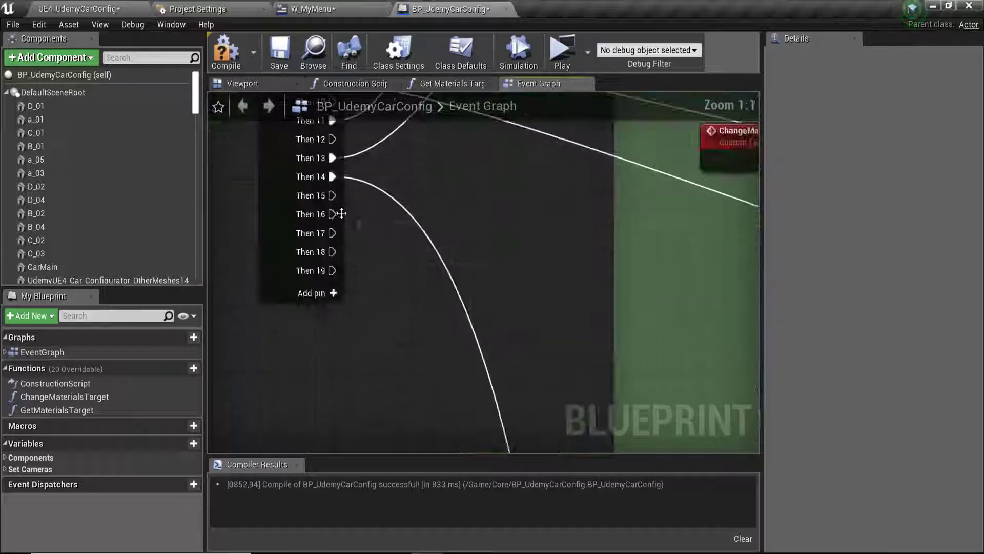
{"action": "mouse_move", "coordinate": [331, 195]}
{"action": "left_mouse_down"}
{"action": "mouse_move", "coordinate": [591, 454]}
{"action": "mouse_move", "coordinate": [657, 368]}
{"action": "left_mouse_up"}
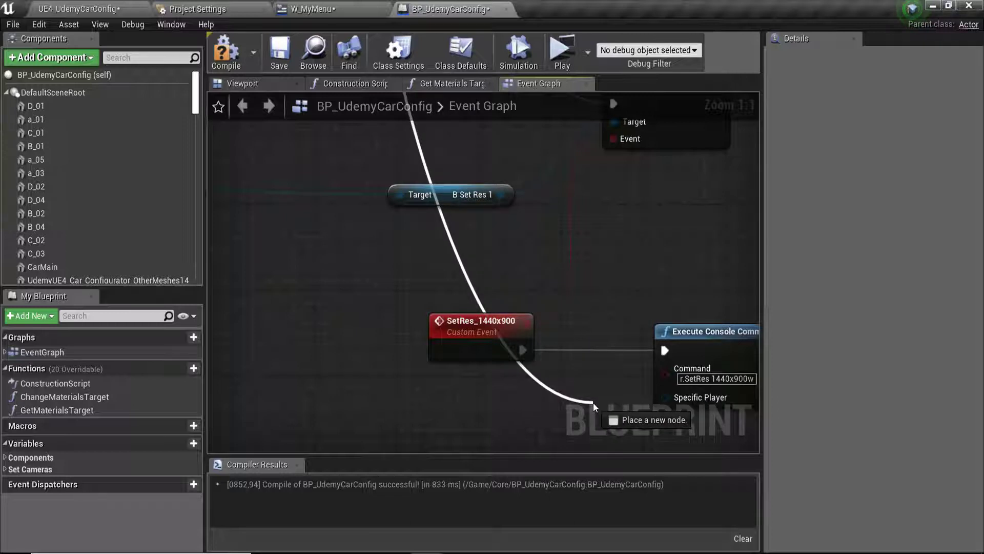
{"action": "mouse_move", "coordinate": [657, 367]}
{"action": "left_mouse_down"}
{"action": "mouse_move", "coordinate": [615, 404]}
{"action": "mouse_move", "coordinate": [714, 332]}
{"action": "mouse_move", "coordinate": [652, 333]}
{"action": "mouse_move", "coordinate": [498, 437]}
{"action": "mouse_move", "coordinate": [521, 327]}
{"action": "left_mouse_up"}
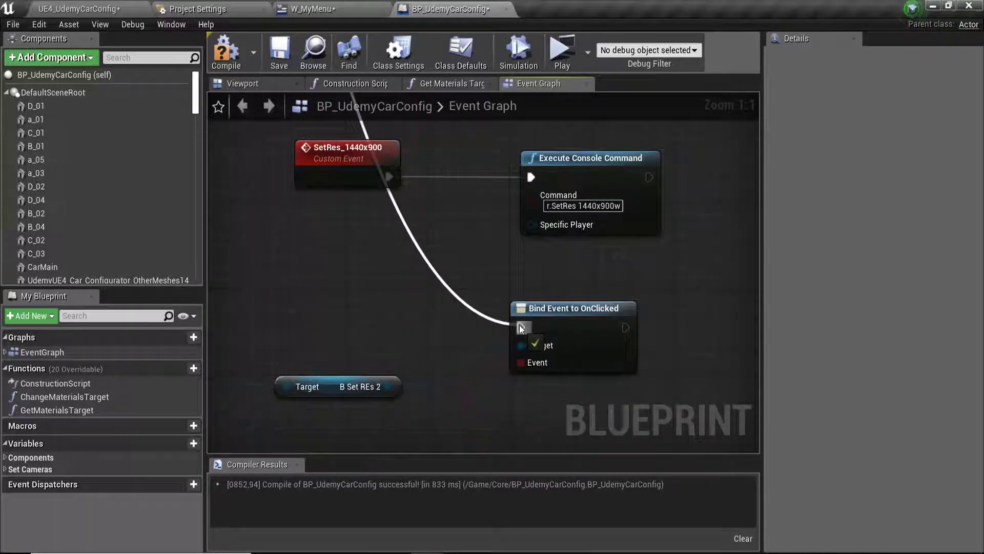
- Add a reroute point to tidy that wire, then compile BP_UdemyCarConfig
{"action": "scroll", "coordinate": [393, 275], "scroll_direction": "down", "scroll_amount": 4}
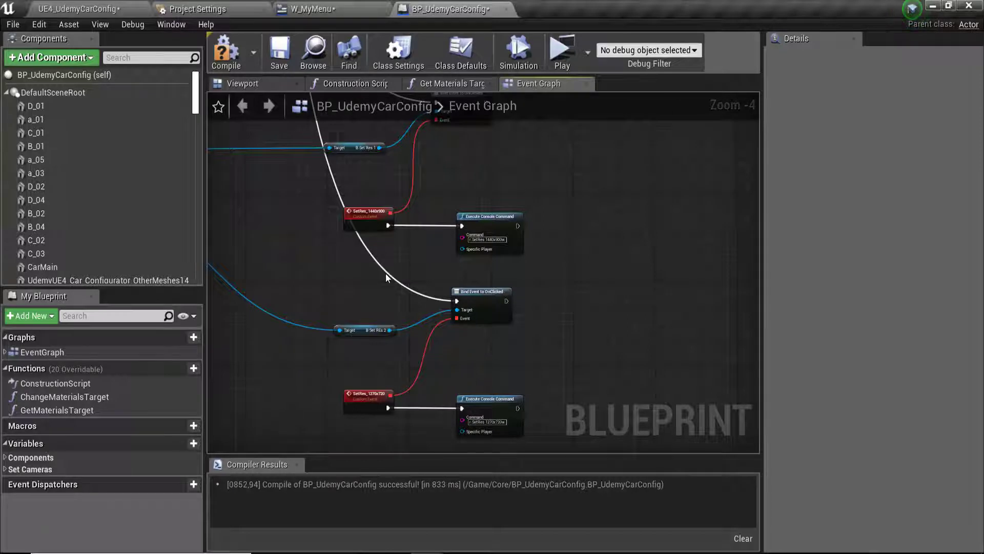
{"action": "double_click", "coordinate": [387, 273]}
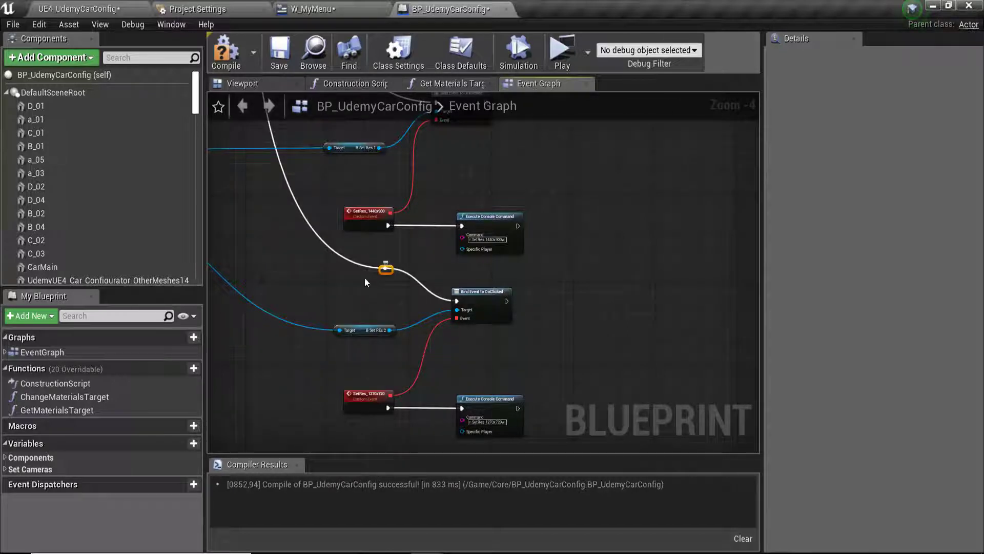
{"action": "left_click_drag", "start_coordinate": [385, 271], "coordinate": [330, 300]}
{"action": "scroll", "coordinate": [450, 359], "scroll_direction": "up", "scroll_amount": 3}
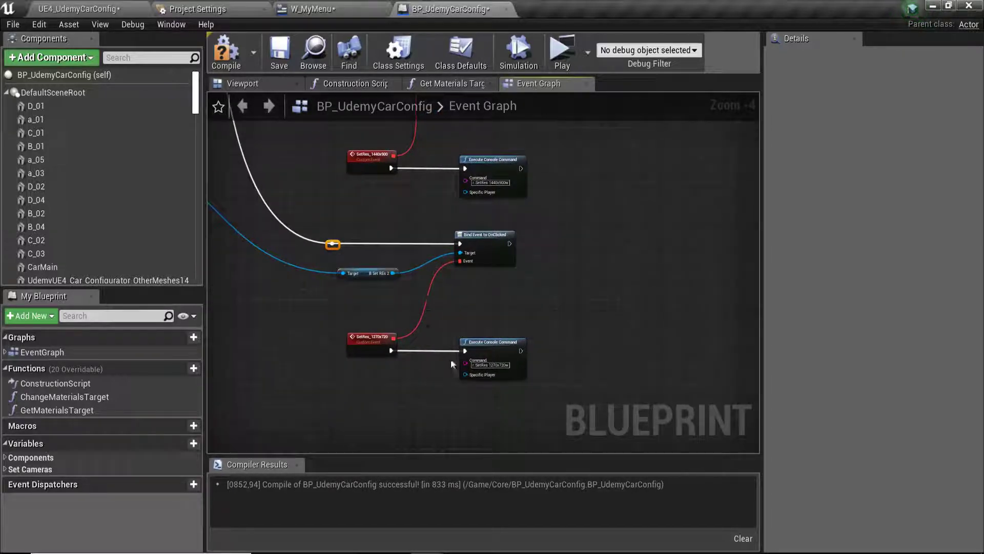
{"action": "scroll", "coordinate": [473, 277], "scroll_direction": "down", "scroll_amount": 1}
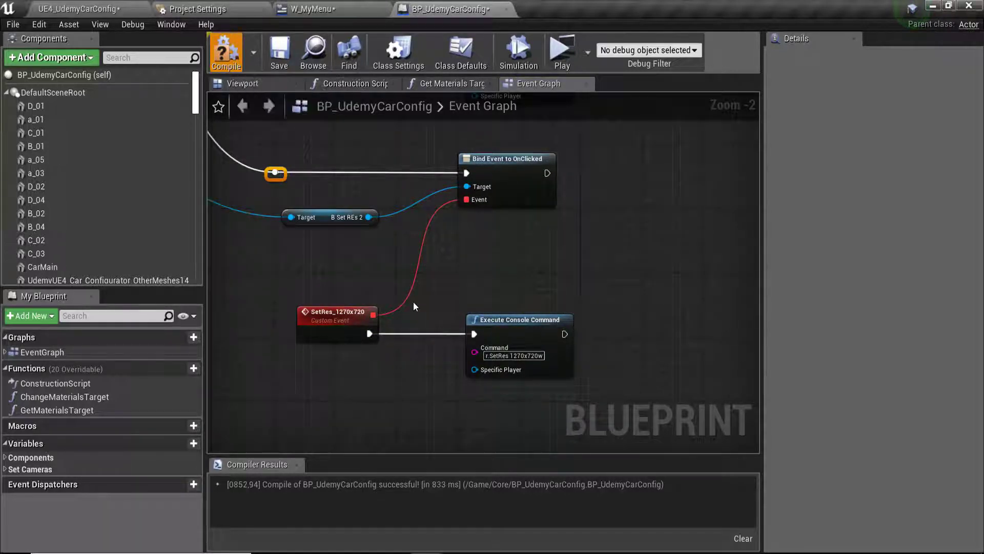
{"action": "key", "text": "F7"}
{"action": "scroll", "coordinate": [414, 283], "scroll_direction": "down", "scroll_amount": 3}
{"action": "scroll", "coordinate": [372, 272], "scroll_direction": "down", "scroll_amount": 1}
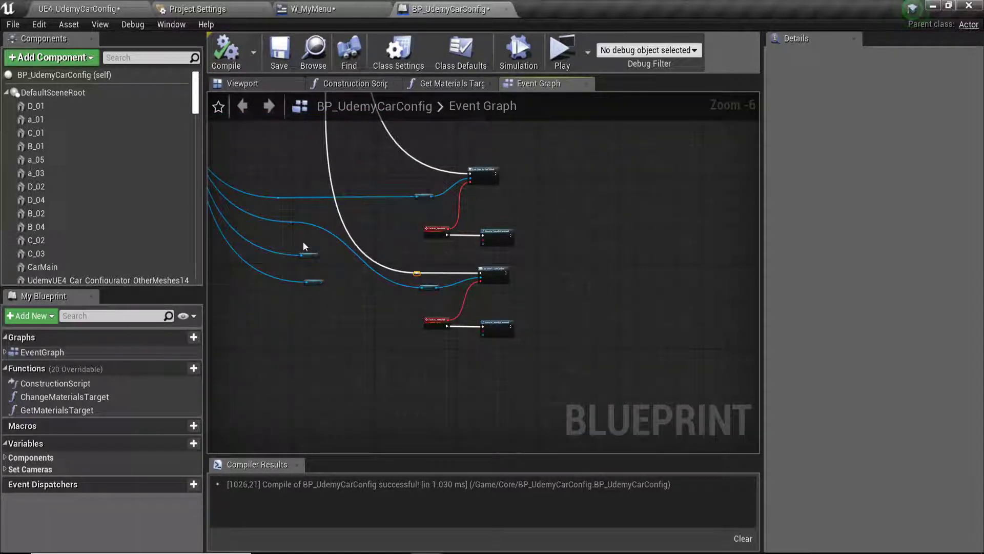
- Rearrange the graph, moving the B Set Res 3 getter into open space below the existing bindings
{"action": "left_click_drag", "start_coordinate": [303, 242], "coordinate": [314, 303]}
{"action": "left_click_drag", "start_coordinate": [305, 256], "coordinate": [326, 351]}
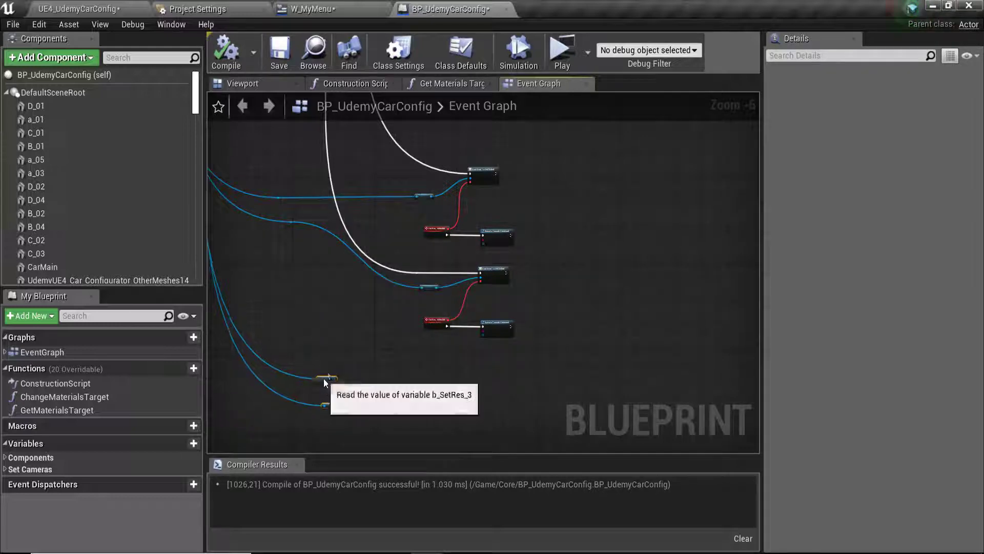
{"action": "left_click", "coordinate": [378, 370]}
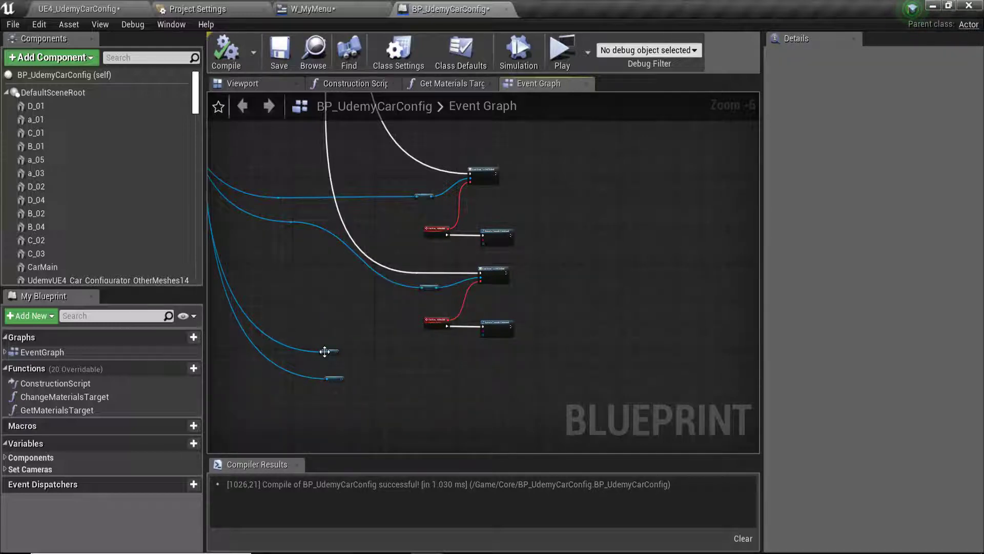
{"action": "left_click", "coordinate": [324, 351]}
{"action": "scroll", "coordinate": [347, 366], "scroll_direction": "up", "scroll_amount": 3}
{"action": "left_click_drag", "start_coordinate": [348, 337], "coordinate": [580, 370]}
{"action": "scroll", "coordinate": [589, 411], "scroll_direction": "up", "scroll_amount": 3}
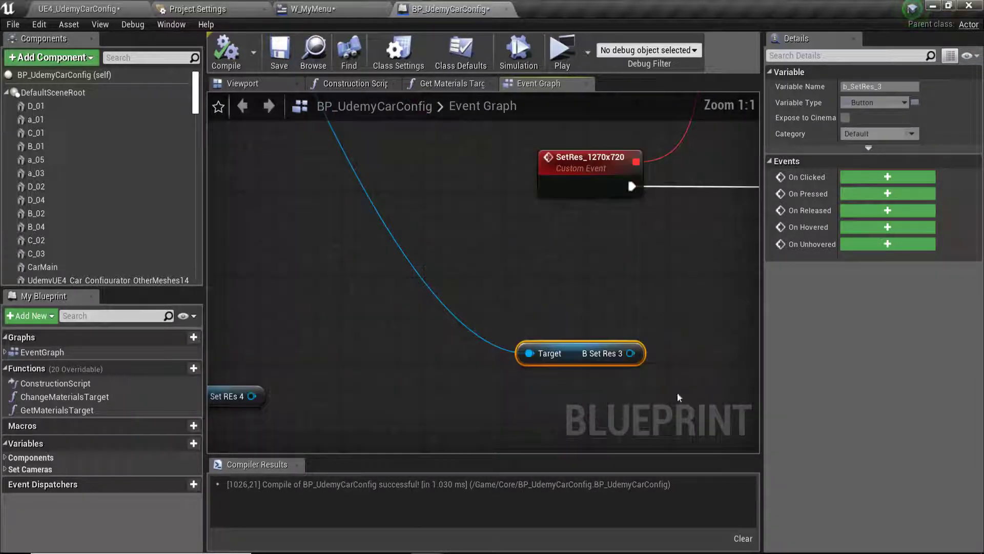
{"action": "right_click_drag", "start_coordinate": [678, 397], "coordinate": [463, 362]}
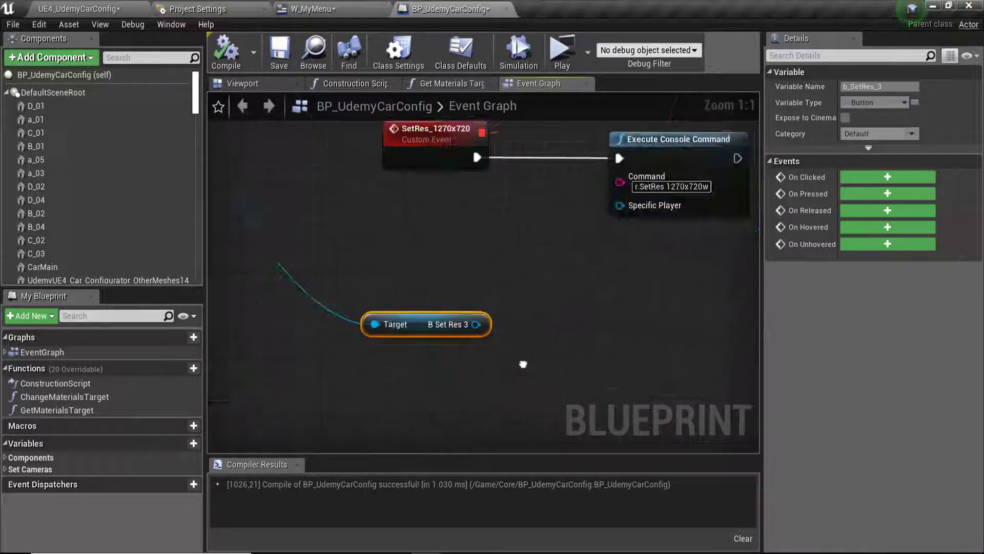
{"action": "left_click", "coordinate": [345, 11]}
{"action": "left_click", "coordinate": [453, 11]}
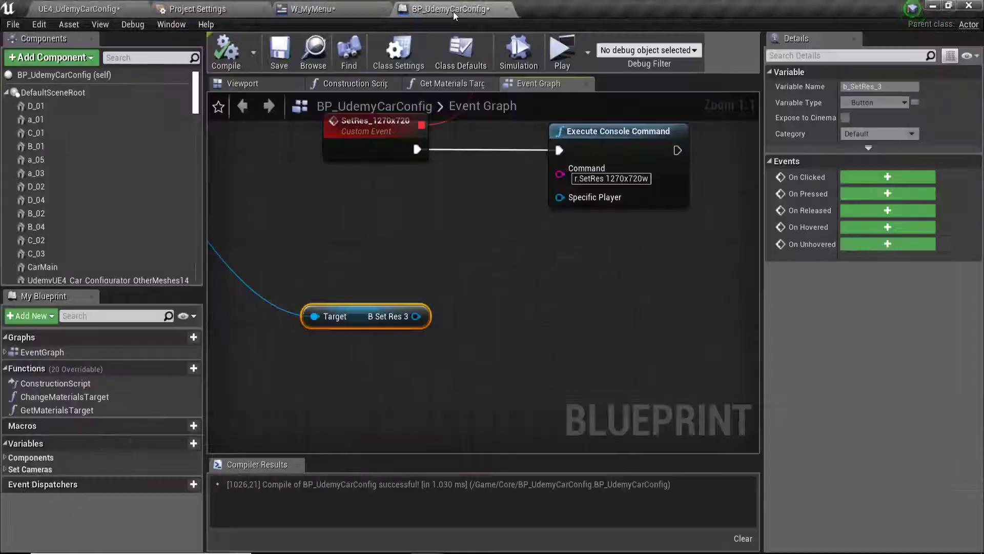
{"action": "right_click_drag", "start_coordinate": [438, 319], "coordinate": [362, 335]}
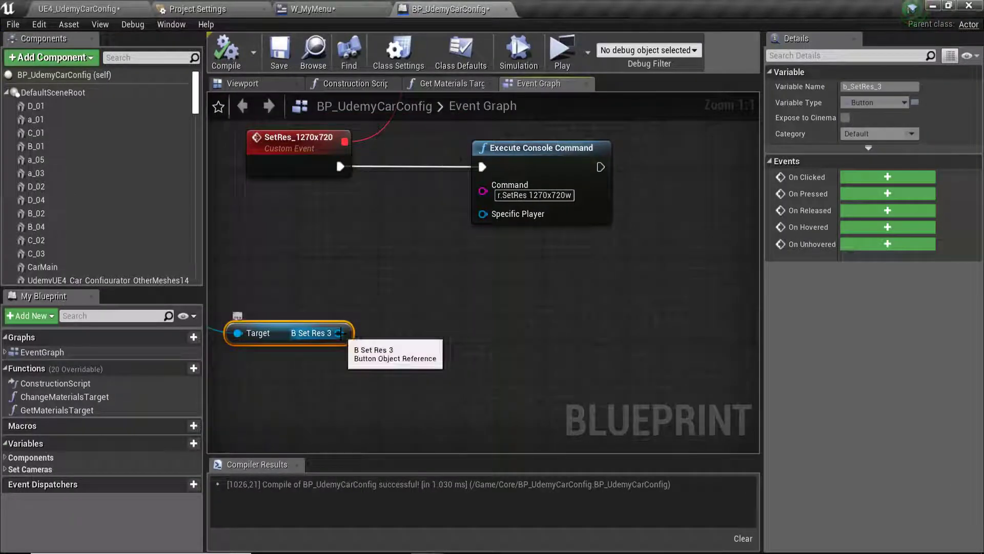
{"action": "mouse_move", "coordinate": [310, 333]}
{"action": "left_mouse_down"}
{"action": "mouse_move", "coordinate": [310, 398]}
{"action": "mouse_move", "coordinate": [478, 291]}
{"action": "left_mouse_up"}
- Bind B Set Res 3's OnClicked to a new custom event SetRes_1600x900, then select the 1270x720 command node
{"action": "type", "text": "bin"}
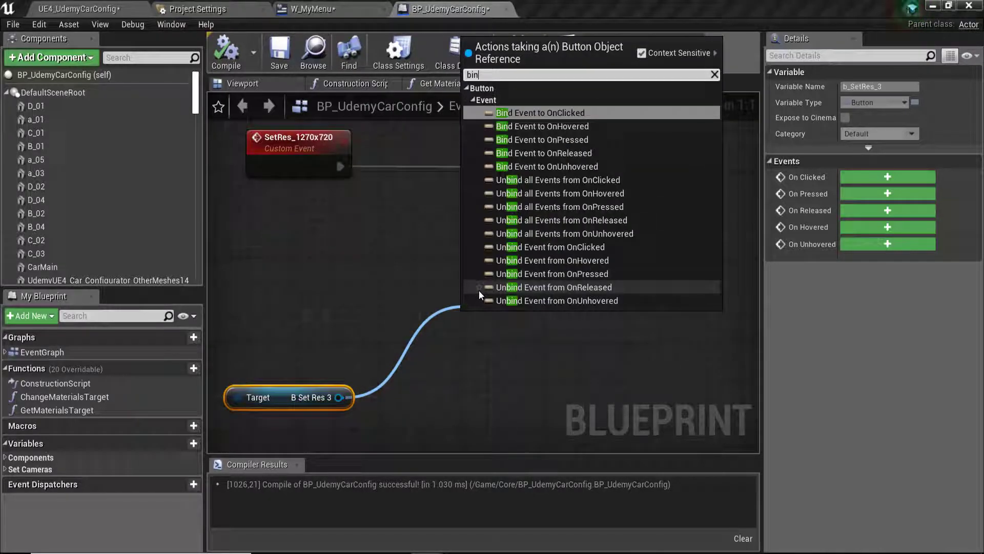
{"action": "type", "text": "d ev"}
{"action": "key", "text": "Return"}
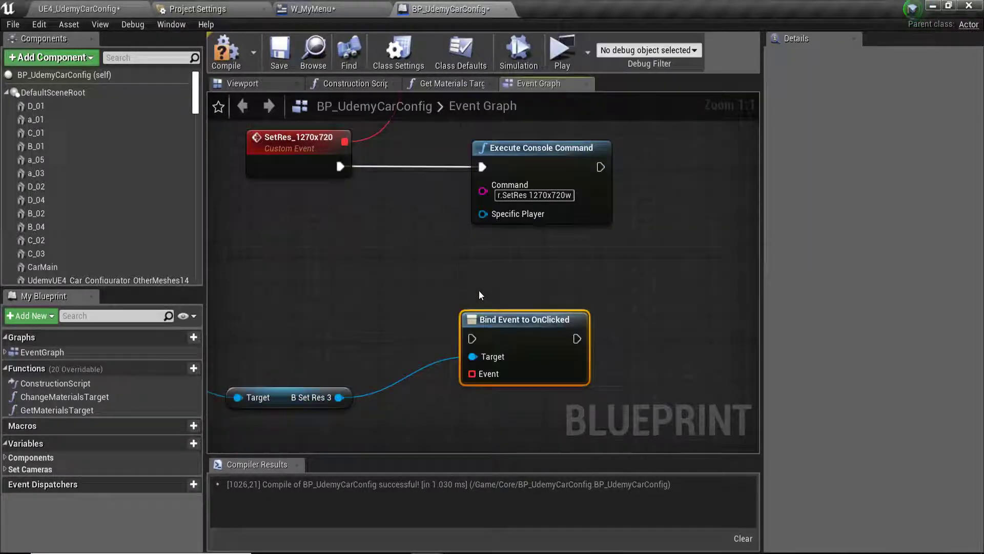
{"action": "left_click_drag", "start_coordinate": [501, 317], "coordinate": [511, 307]}
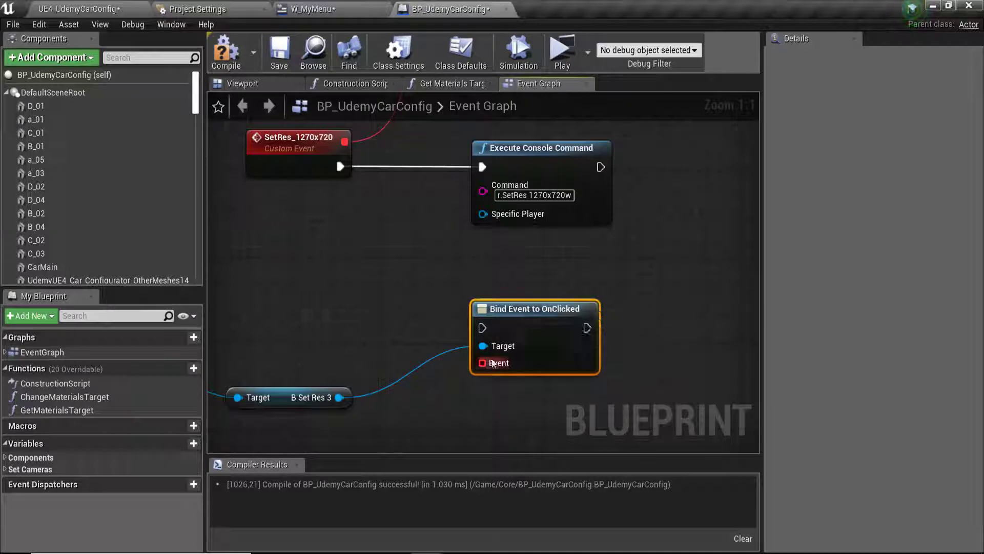
{"action": "left_click_drag", "start_coordinate": [483, 363], "coordinate": [312, 374]}
{"action": "type", "text": "custom"}
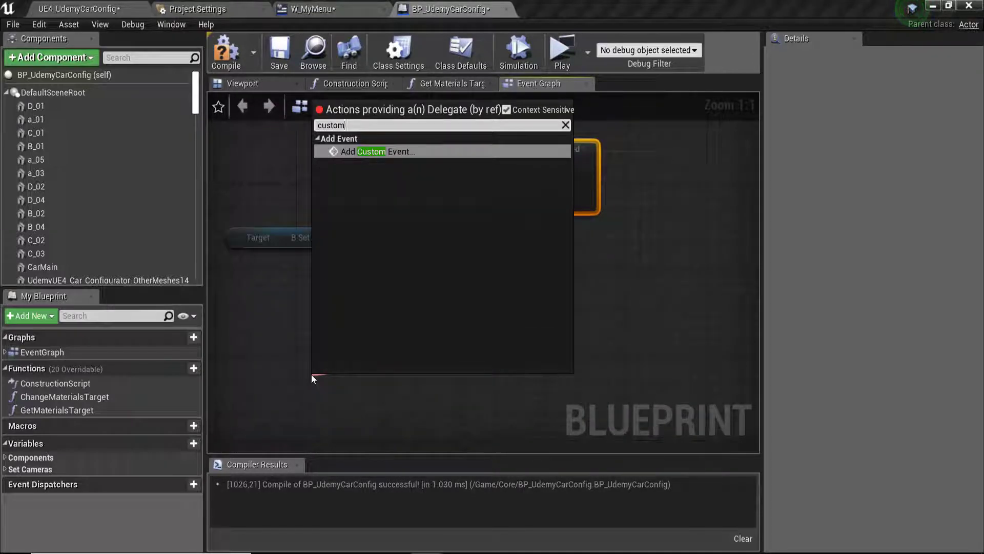
{"action": "key", "text": "Return"}
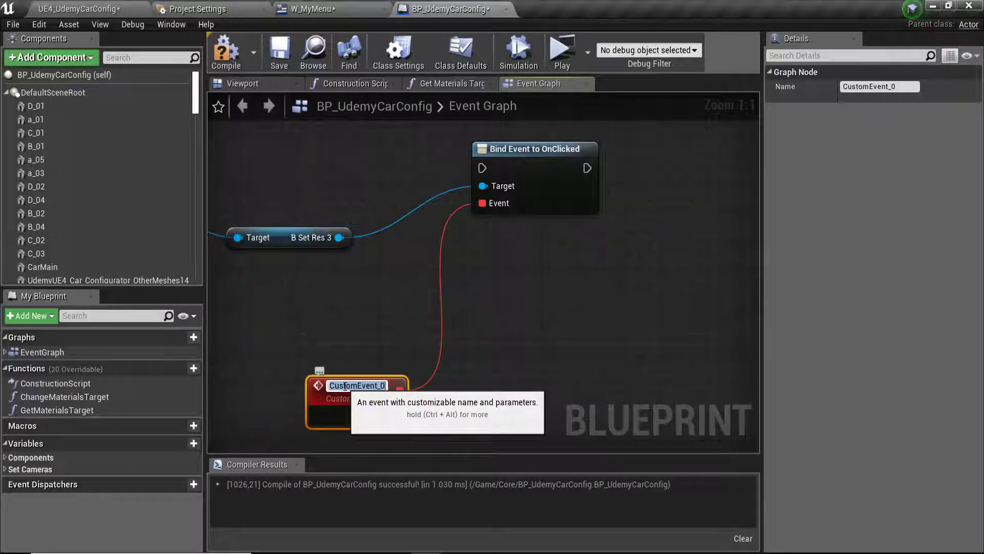
{"action": "type", "text": "SetRes_"}
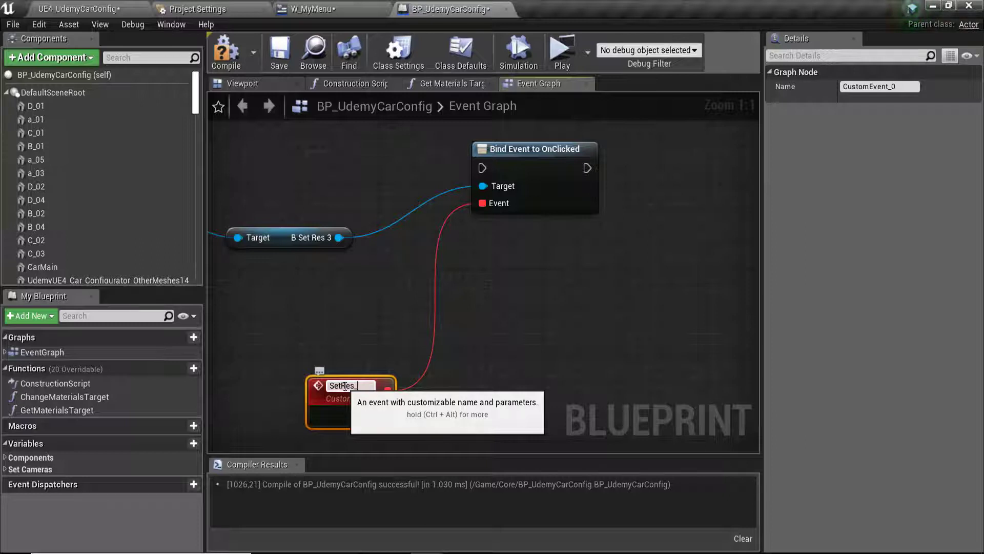
{"action": "type", "text": "1600x"}
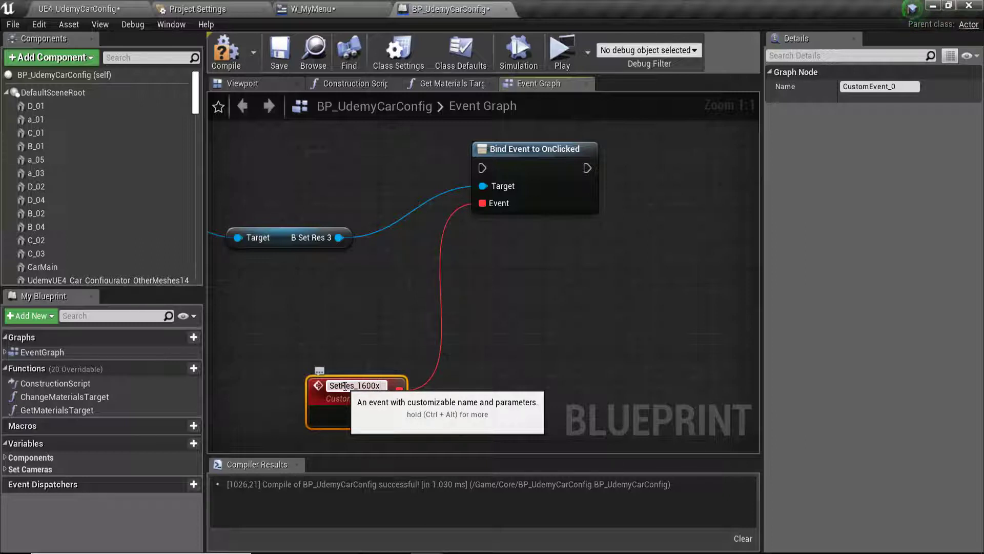
{"action": "type", "text": "900"}
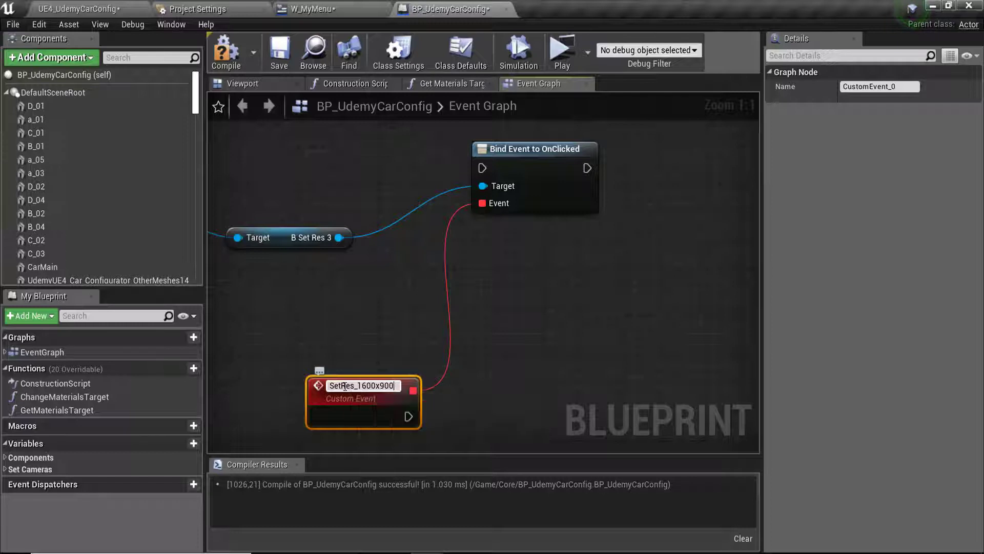
{"action": "key", "text": "Return"}
{"action": "scroll", "coordinate": [364, 312], "scroll_direction": "down", "scroll_amount": 2}
{"action": "scroll", "coordinate": [470, 209], "scroll_direction": "down", "scroll_amount": 2}
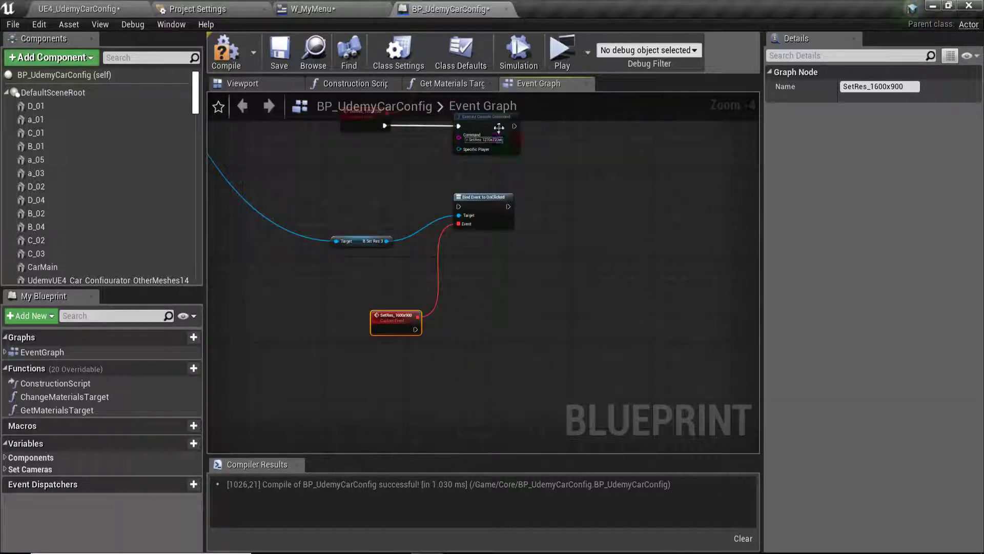
{"action": "left_click_drag", "start_coordinate": [450, 183], "coordinate": [750, 111]}
- Paste a copy of the console command, wire SetRes_1600x900 into it, and change it to r.SetRes 1600x900w
{"action": "key", "text": "ctrl+x"}
{"action": "key", "text": "ctrl+v"}
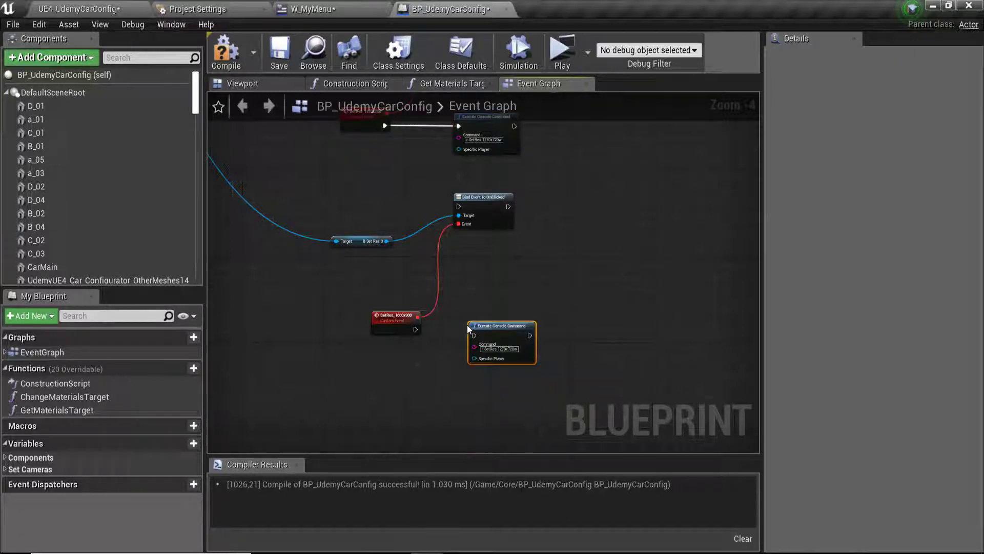
{"action": "scroll", "coordinate": [467, 324], "scroll_direction": "up", "scroll_amount": 4}
{"action": "left_click_drag", "start_coordinate": [485, 312], "coordinate": [488, 333]}
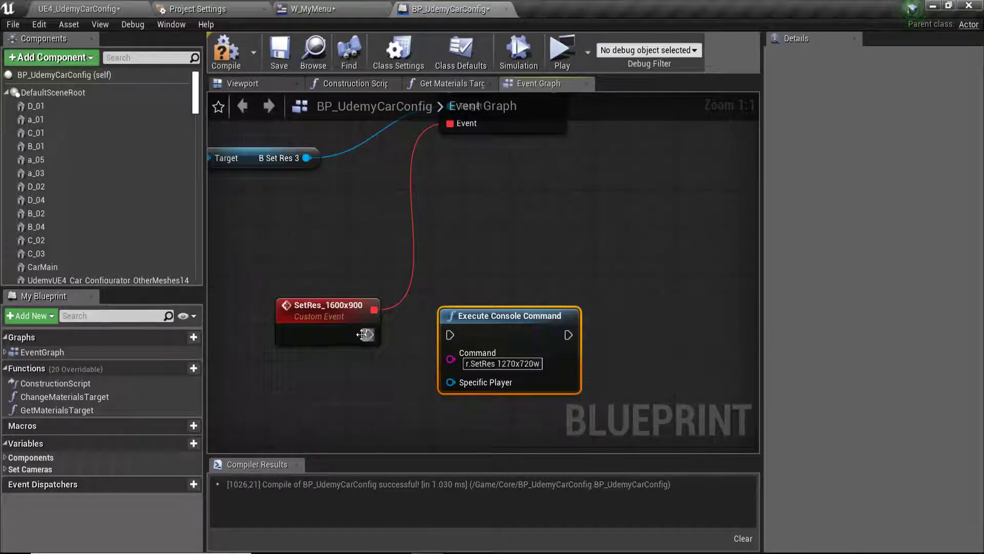
{"action": "left_click_drag", "start_coordinate": [369, 335], "coordinate": [450, 334]}
{"action": "left_click_drag", "start_coordinate": [498, 363], "coordinate": [535, 364]}
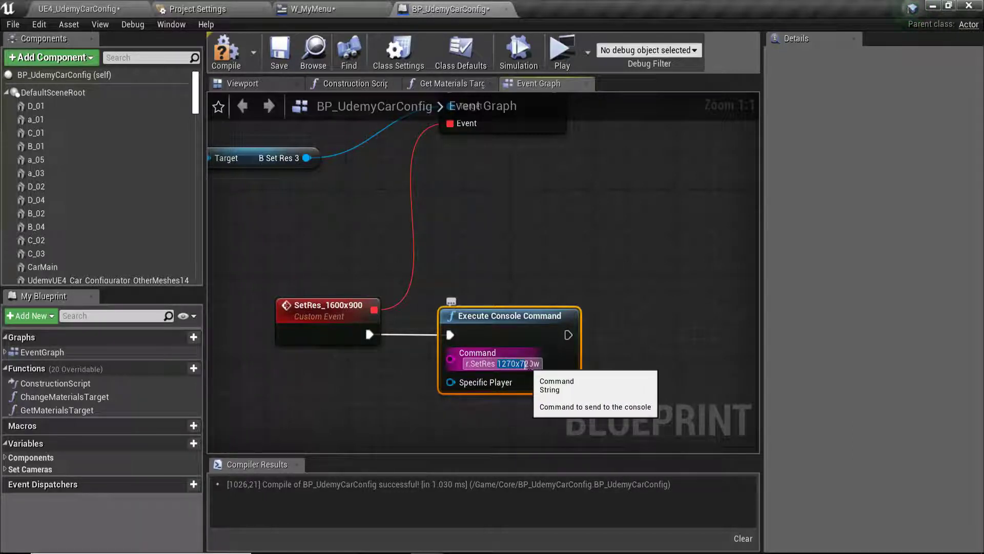
{"action": "type", "text": "1600x9"}
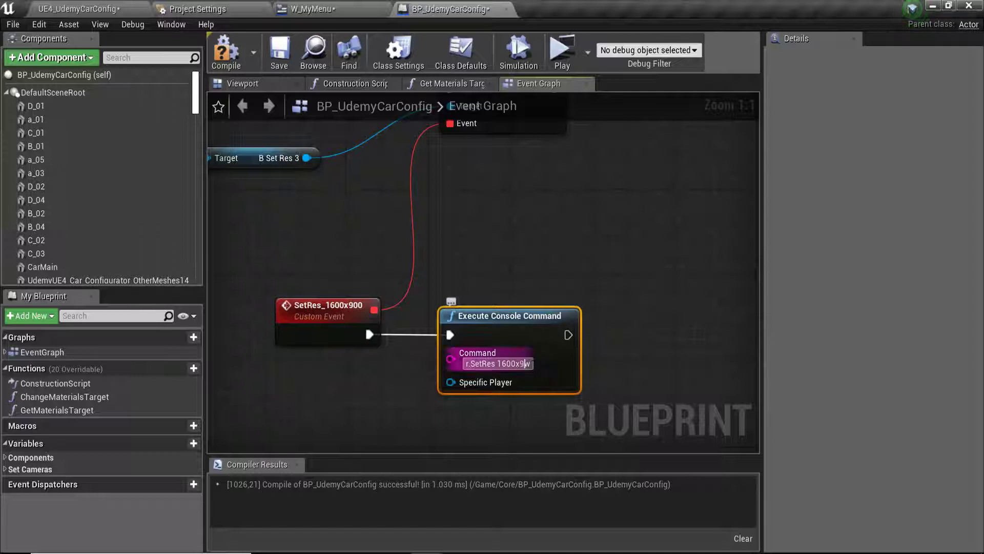
{"action": "type", "text": "00"}
{"action": "left_click", "coordinate": [616, 279]}
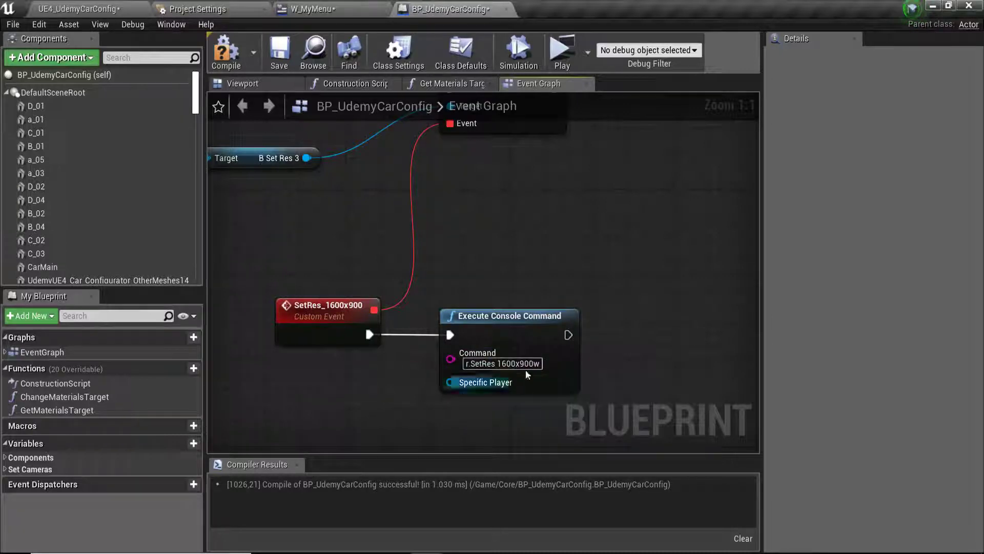
- Connect the Sequence node's Then 16 output to B Set Res 3's Bind Event to OnClicked
{"action": "scroll", "coordinate": [416, 329], "scroll_direction": "down", "scroll_amount": 1}
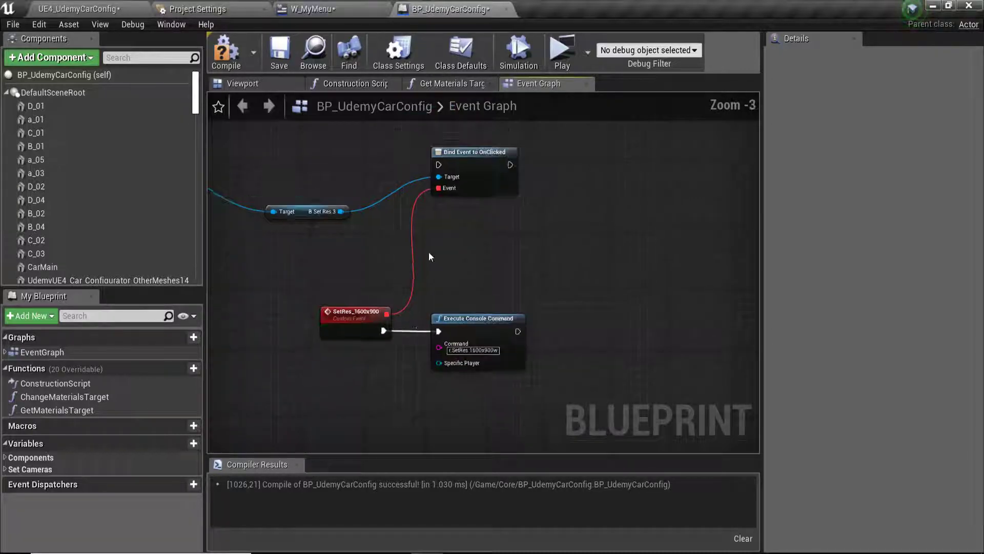
{"action": "scroll", "coordinate": [435, 318], "scroll_direction": "down", "scroll_amount": 2}
{"action": "scroll", "coordinate": [455, 334], "scroll_direction": "down", "scroll_amount": 3}
{"action": "scroll", "coordinate": [456, 331], "scroll_direction": "down", "scroll_amount": 2}
{"action": "right_click_drag", "start_coordinate": [458, 331], "coordinate": [451, 436]}
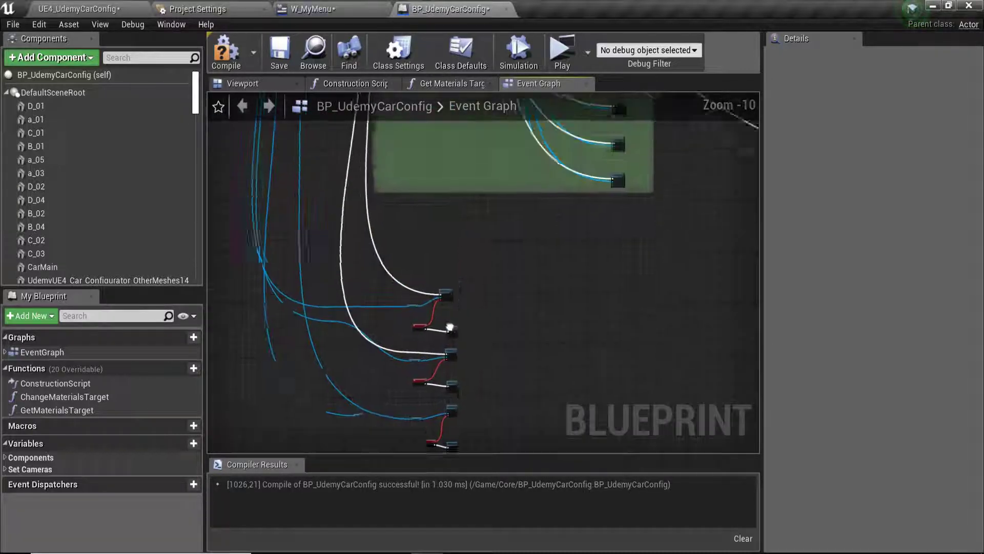
{"action": "scroll", "coordinate": [362, 224], "scroll_direction": "up", "scroll_amount": 3}
{"action": "scroll", "coordinate": [362, 224], "scroll_direction": "up", "scroll_amount": 3}
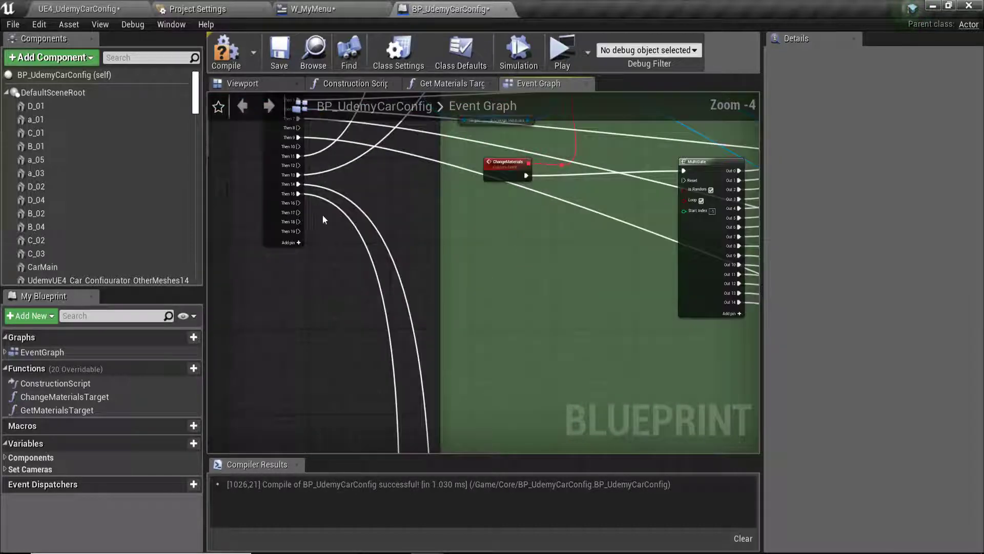
{"action": "left_click_drag", "start_coordinate": [298, 203], "coordinate": [624, 382]}
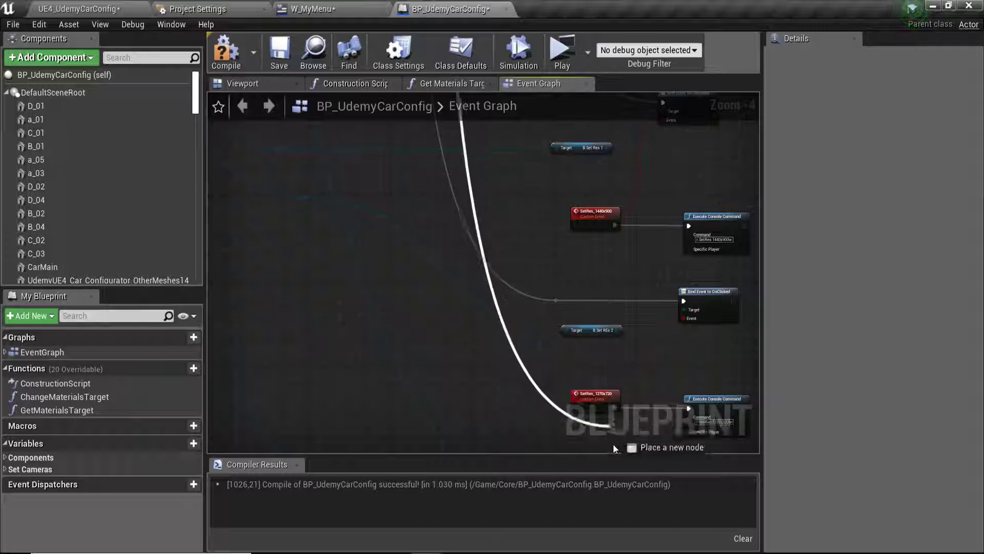
{"action": "mouse_move", "coordinate": [624, 382]}
{"action": "left_mouse_down"}
{"action": "mouse_move", "coordinate": [677, 330]}
{"action": "mouse_move", "coordinate": [690, 337]}
{"action": "left_mouse_up"}
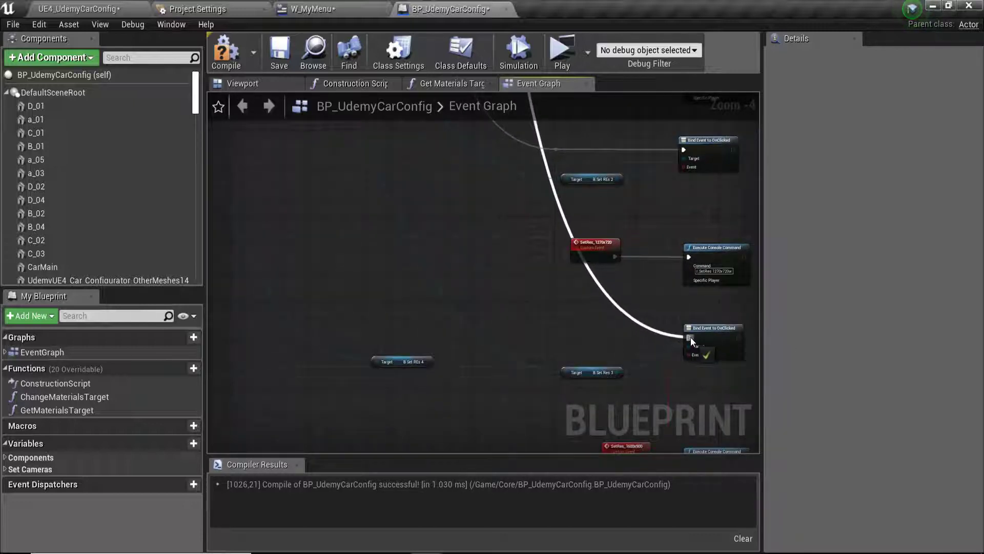
- Add a reroute knot on the new Then 16 wire and position it to tidy the graph
{"action": "double_click", "coordinate": [613, 301]}
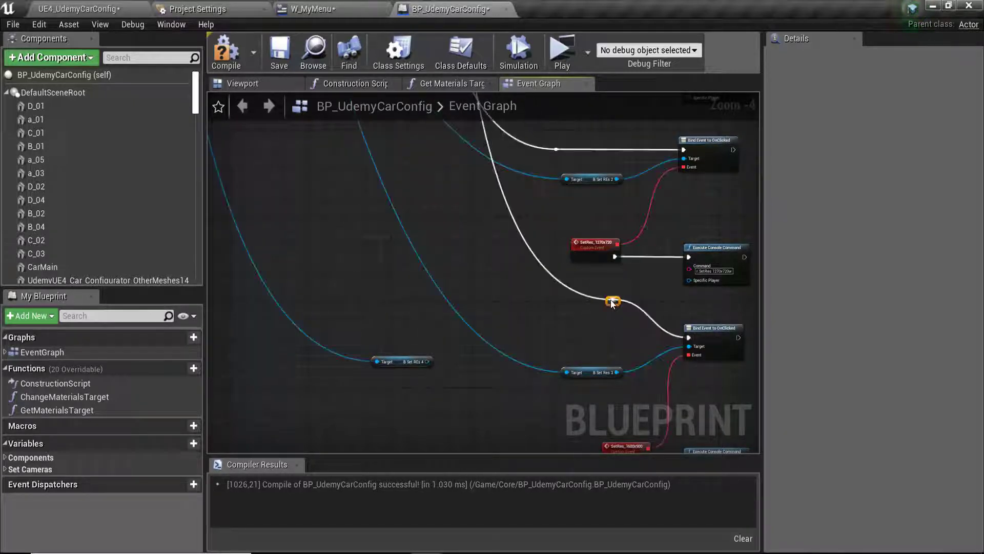
{"action": "left_click_drag", "start_coordinate": [613, 302], "coordinate": [581, 349]}
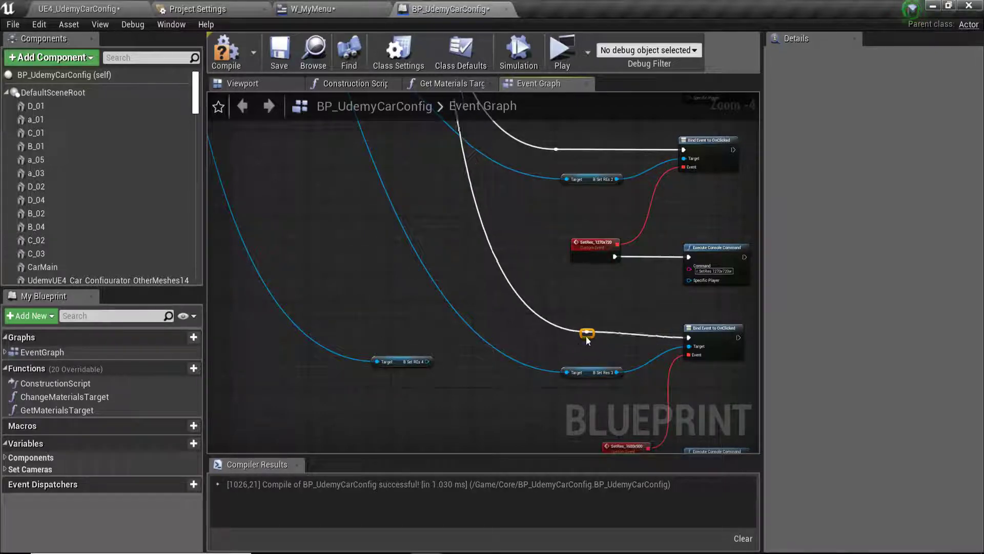
{"action": "scroll", "coordinate": [582, 345], "scroll_direction": "down", "scroll_amount": 2}
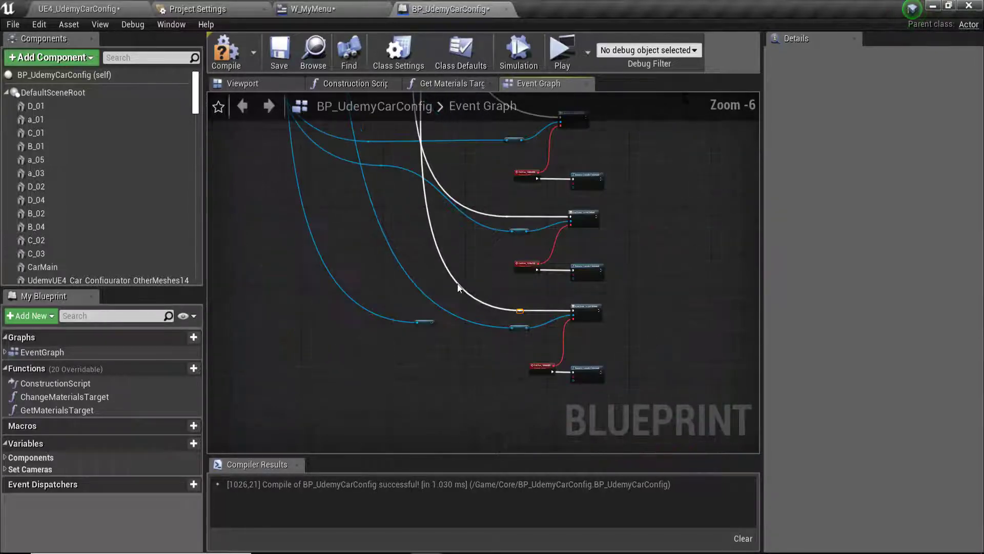
{"action": "right_click_drag", "start_coordinate": [543, 369], "coordinate": [492, 328]}
{"action": "scroll", "coordinate": [501, 333], "scroll_direction": "up", "scroll_amount": 3}
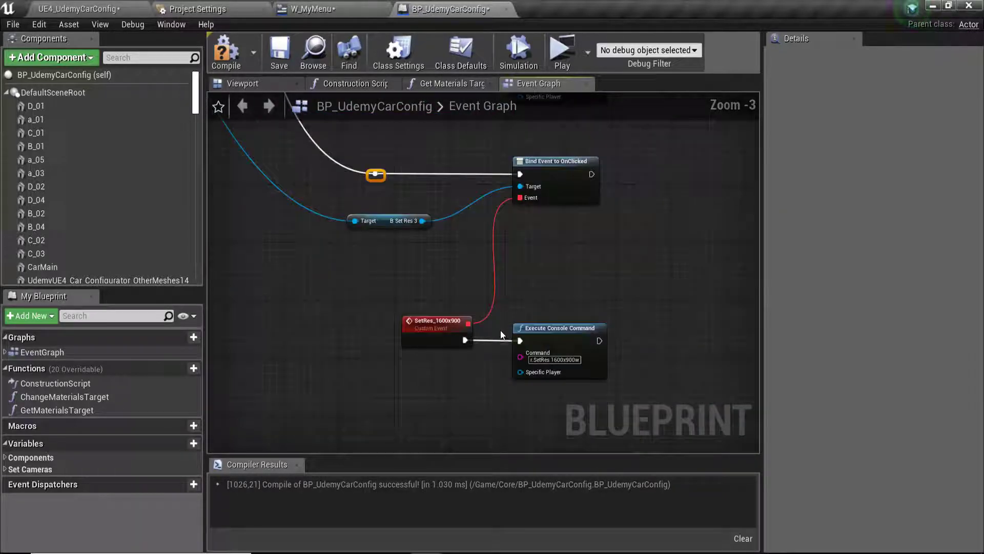
{"action": "scroll", "coordinate": [501, 334], "scroll_direction": "down", "scroll_amount": 3}
{"action": "scroll", "coordinate": [422, 221], "scroll_direction": "down", "scroll_amount": 1}
{"action": "right_click_drag", "start_coordinate": [405, 277], "coordinate": [324, 269]}
- Move the b_SetRes_4 getter lower down, adding a reroute point on its wire
{"action": "scroll", "coordinate": [315, 260], "scroll_direction": "up", "scroll_amount": 2}
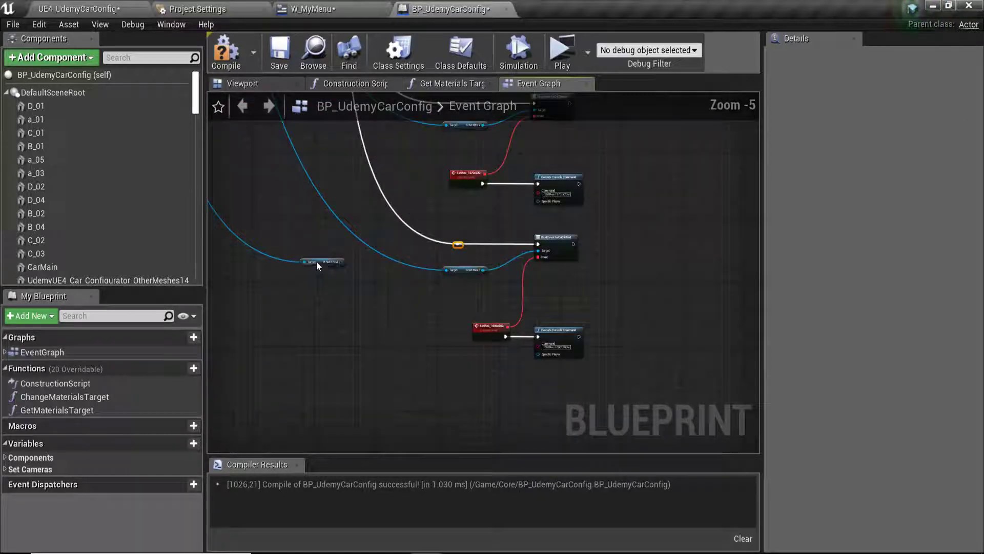
{"action": "left_click_drag", "start_coordinate": [317, 264], "coordinate": [300, 382]}
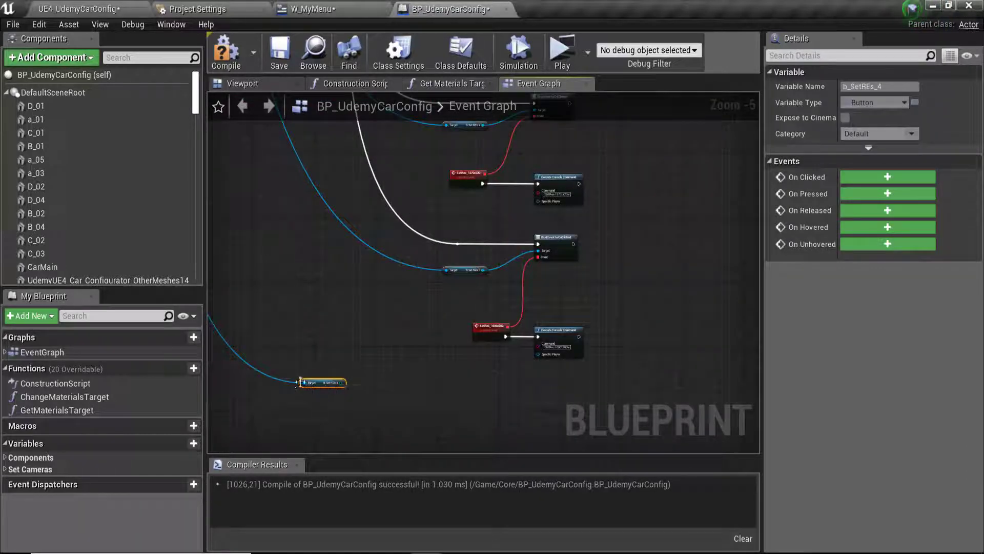
{"action": "double_click", "coordinate": [287, 381]}
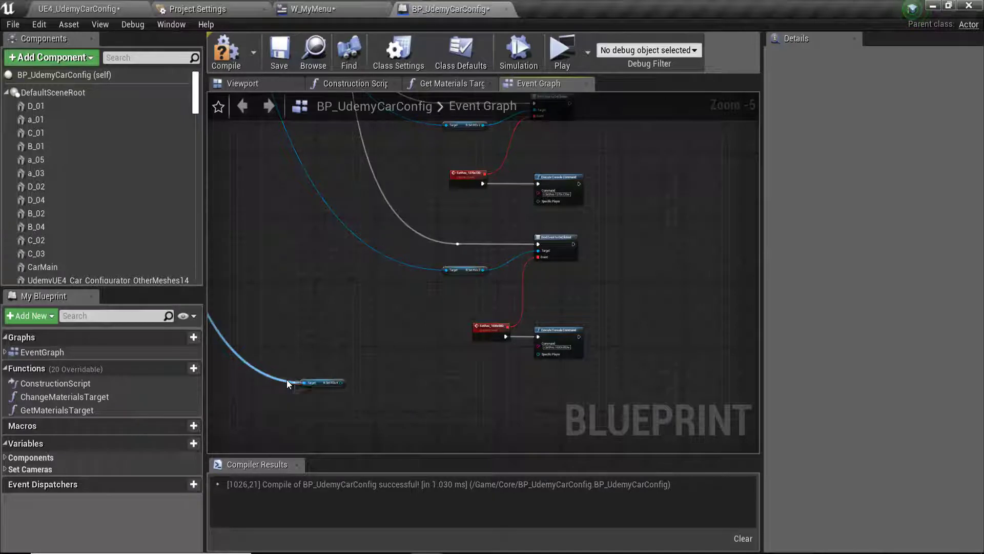
{"action": "left_click_drag", "start_coordinate": [315, 382], "coordinate": [400, 387]}
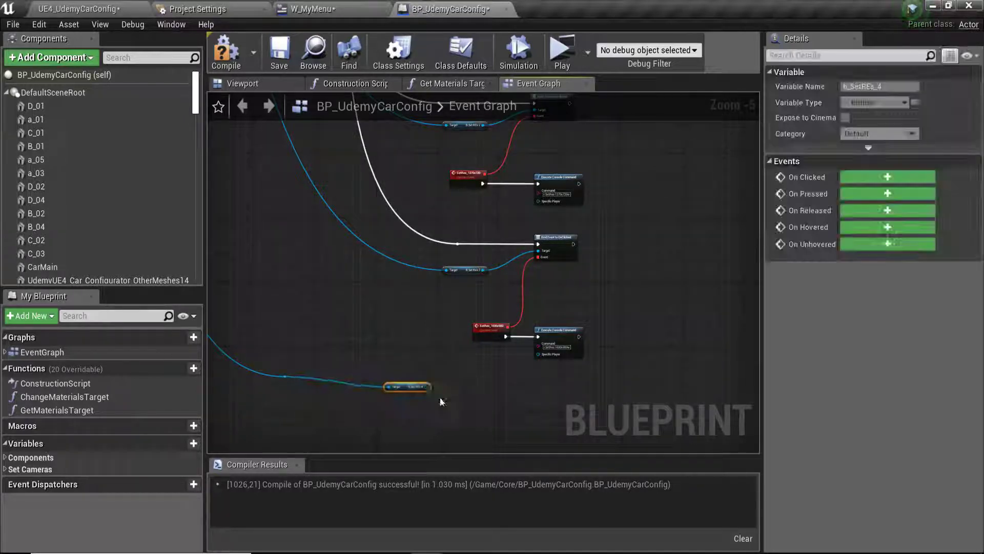
{"action": "left_click_drag", "start_coordinate": [484, 404], "coordinate": [473, 426]}
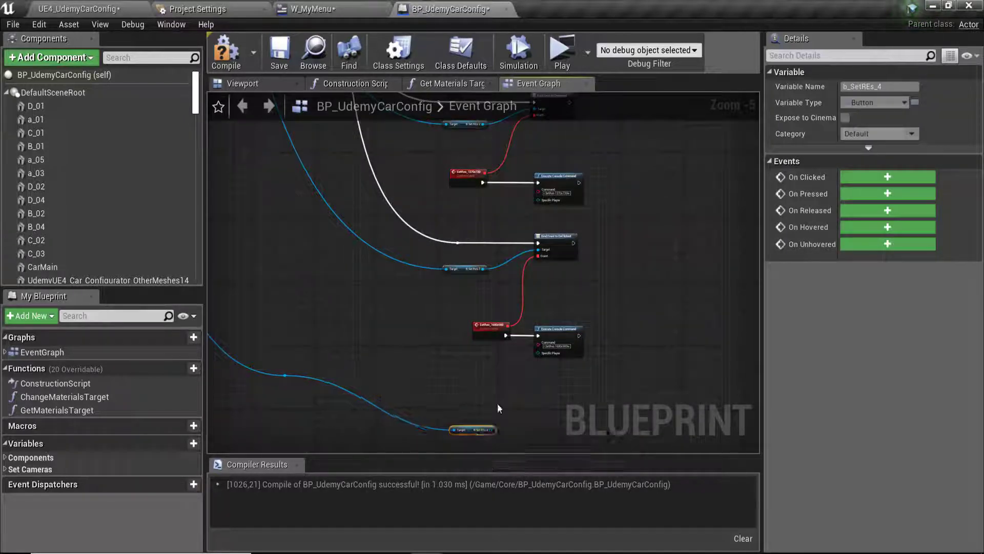
{"action": "right_click_drag", "start_coordinate": [497, 402], "coordinate": [456, 370]}
{"action": "scroll", "coordinate": [455, 370], "scroll_direction": "up", "scroll_amount": 3}
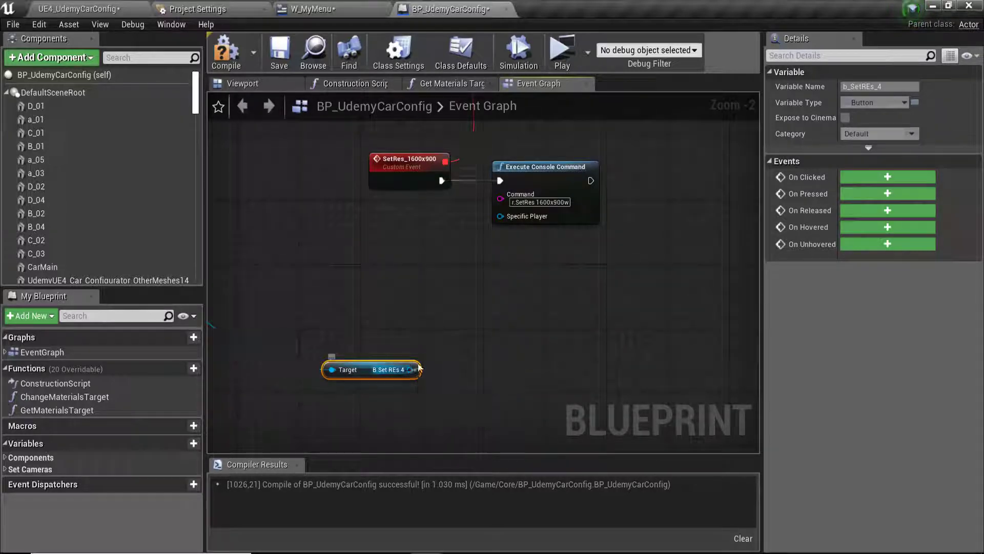
- Add a Bind Event to OnClicked for B Set REs 4 and feed it a new custom event
{"action": "left_click_drag", "start_coordinate": [511, 296], "coordinate": [510, 296]}
{"action": "type", "text": "bin"}
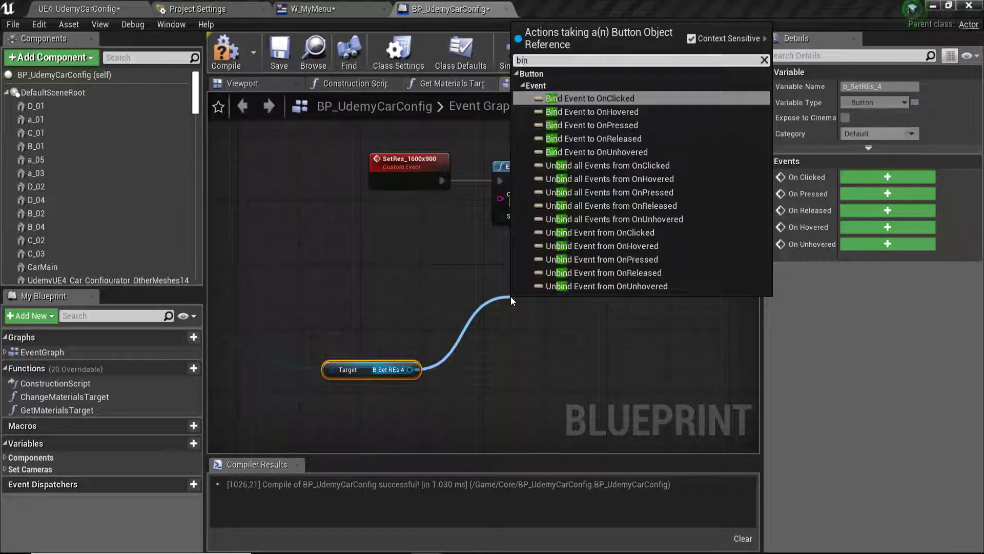
{"action": "type", "text": "dev"}
{"action": "key", "text": "Return"}
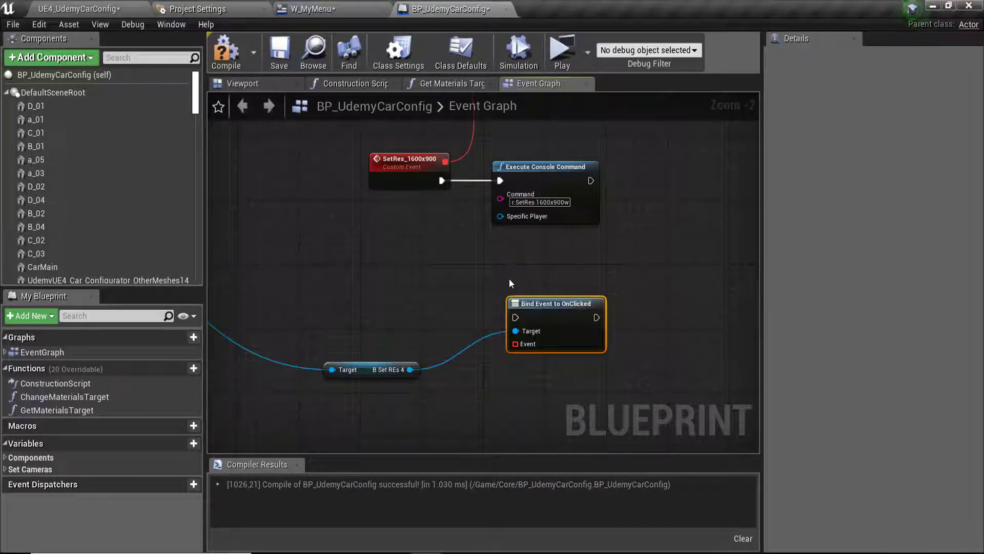
{"action": "scroll", "coordinate": [509, 278], "scroll_direction": "down", "scroll_amount": 2}
{"action": "scroll", "coordinate": [455, 333], "scroll_direction": "up", "scroll_amount": 1}
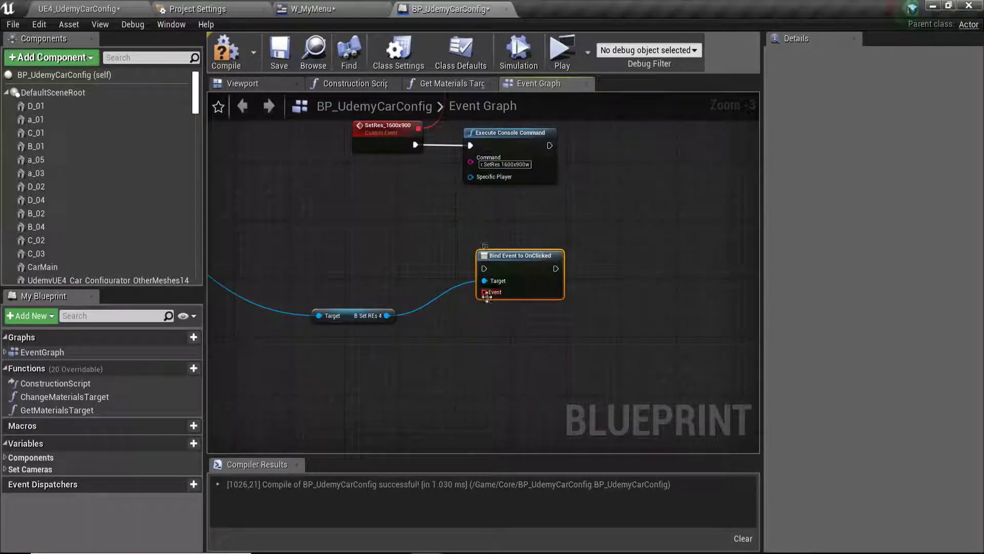
{"action": "left_click_drag", "start_coordinate": [485, 292], "coordinate": [371, 411]}
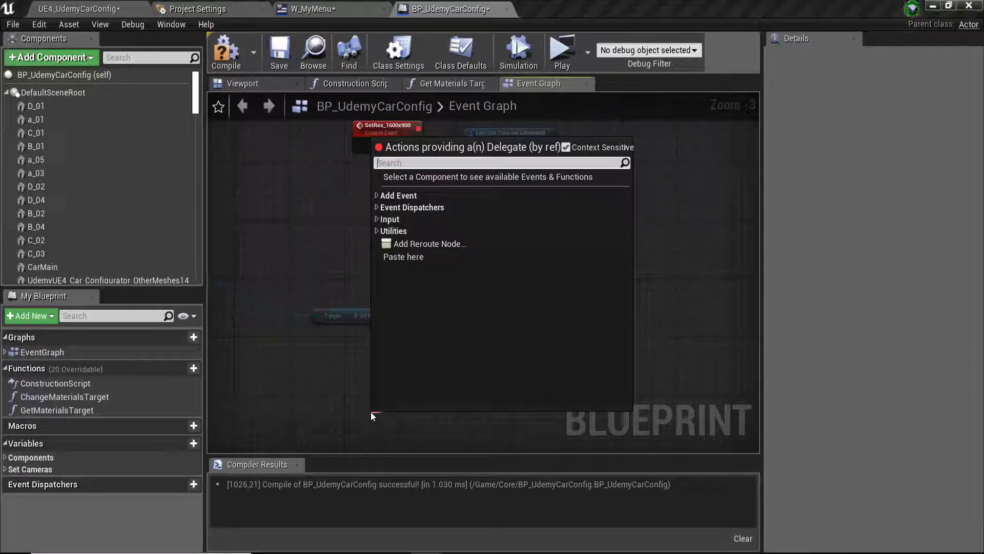
{"action": "type", "text": "custom"}
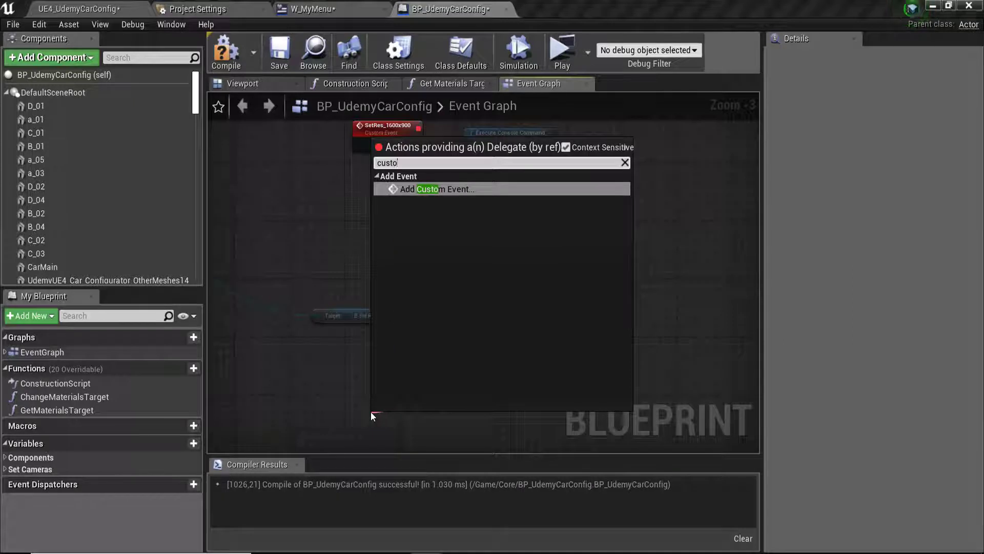
{"action": "key", "text": "Return"}
{"action": "type", "text": "SetREs_1920x1080"}
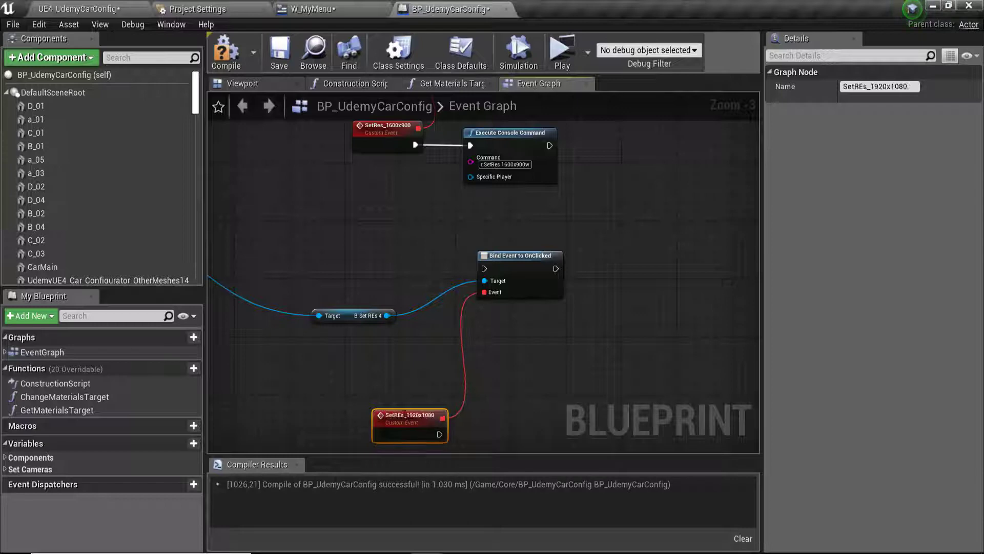
- Position the SetREs_1920x1080 event and paste a copy of the existing console command node beside it
{"action": "right_click_drag", "start_coordinate": [444, 273], "coordinate": [445, 206]}
{"action": "left_click_drag", "start_coordinate": [410, 359], "coordinate": [364, 361]}
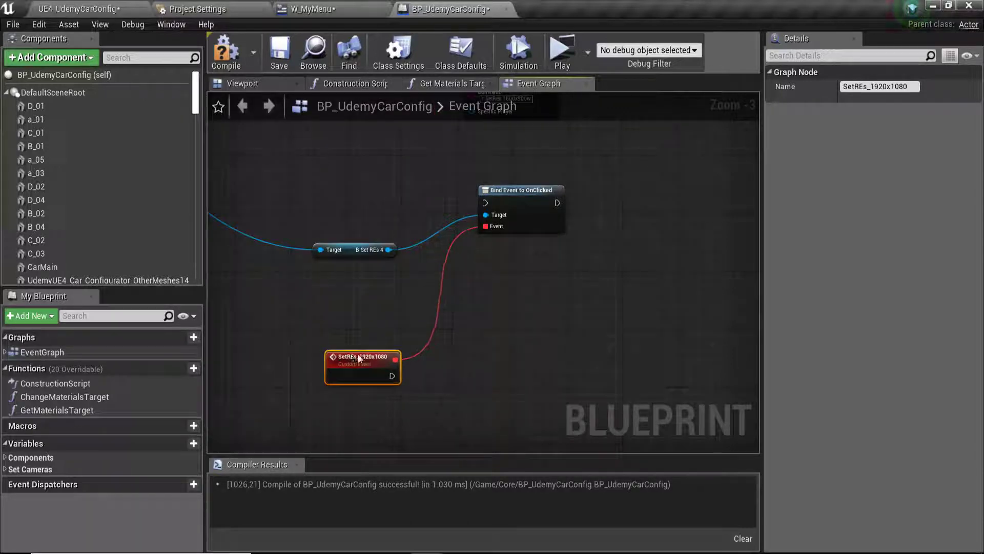
{"action": "scroll", "coordinate": [445, 206], "scroll_direction": "down", "scroll_amount": 1}
{"action": "scroll", "coordinate": [444, 207], "scroll_direction": "down", "scroll_amount": 1}
{"action": "right_click_drag", "start_coordinate": [444, 206], "coordinate": [418, 254]}
{"action": "left_click", "coordinate": [435, 211]}
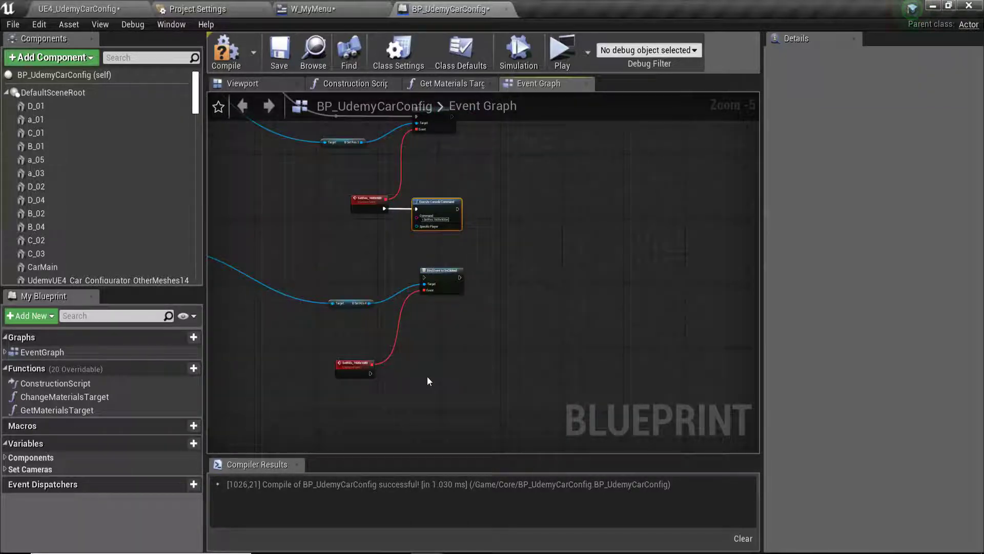
{"action": "key", "text": "ctrl+x"}
{"action": "key", "text": "ctrl+v"}
- Wire SetREs_1920x1080 into the copied console command and change its resolution to 1920x1080
{"action": "scroll", "coordinate": [429, 381], "scroll_direction": "up", "scroll_amount": 4}
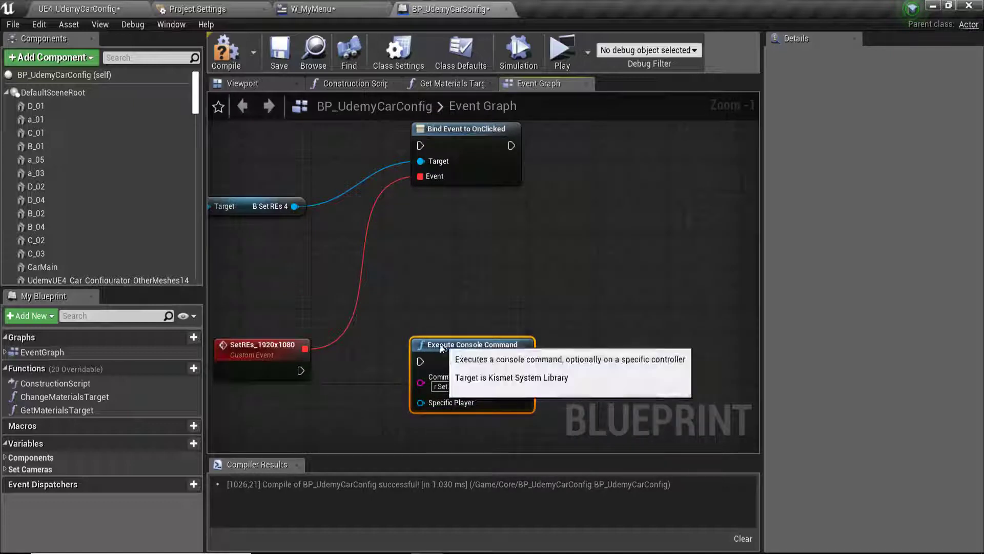
{"action": "left_click_drag", "start_coordinate": [298, 370], "coordinate": [419, 361]}
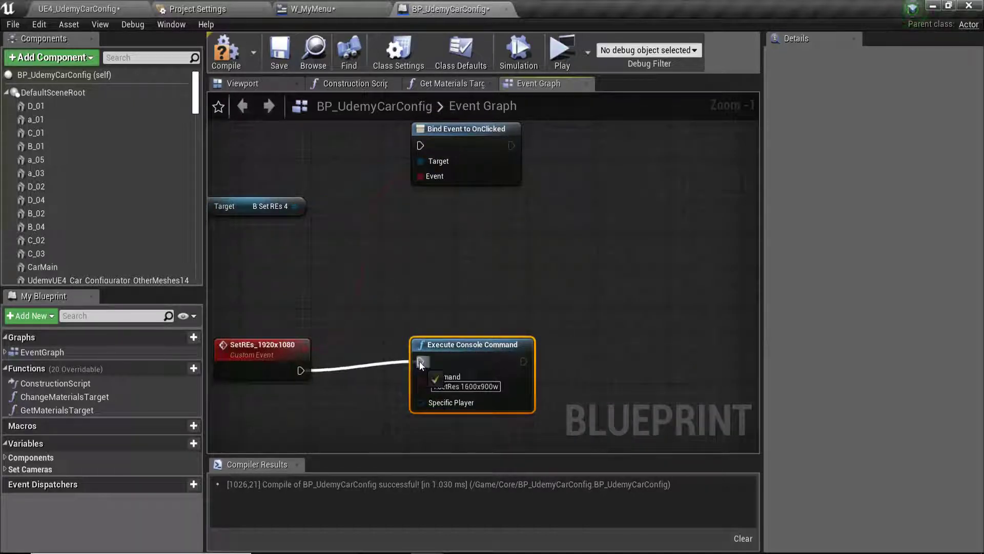
{"action": "right_click_drag", "start_coordinate": [419, 361], "coordinate": [420, 325]}
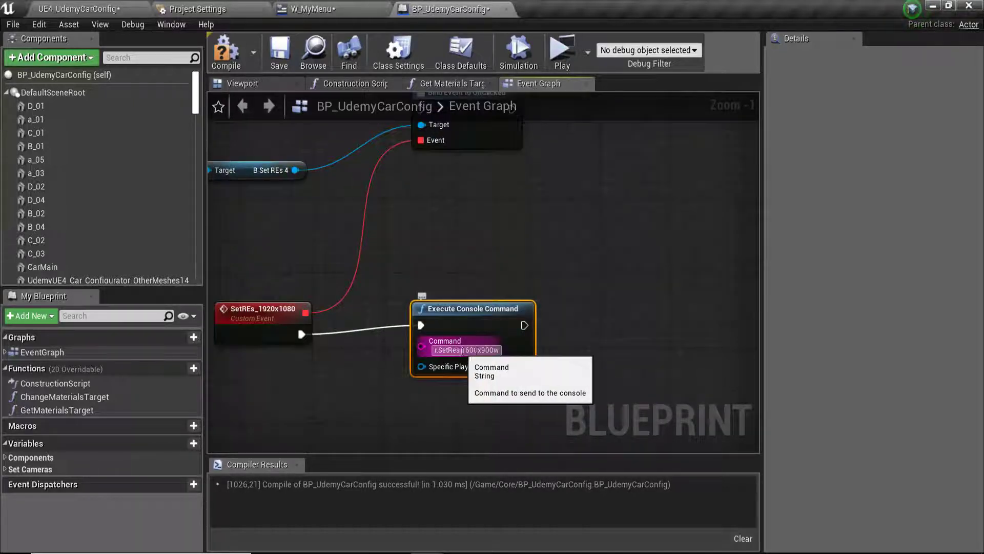
{"action": "left_click_drag", "start_coordinate": [462, 350], "coordinate": [485, 350]}
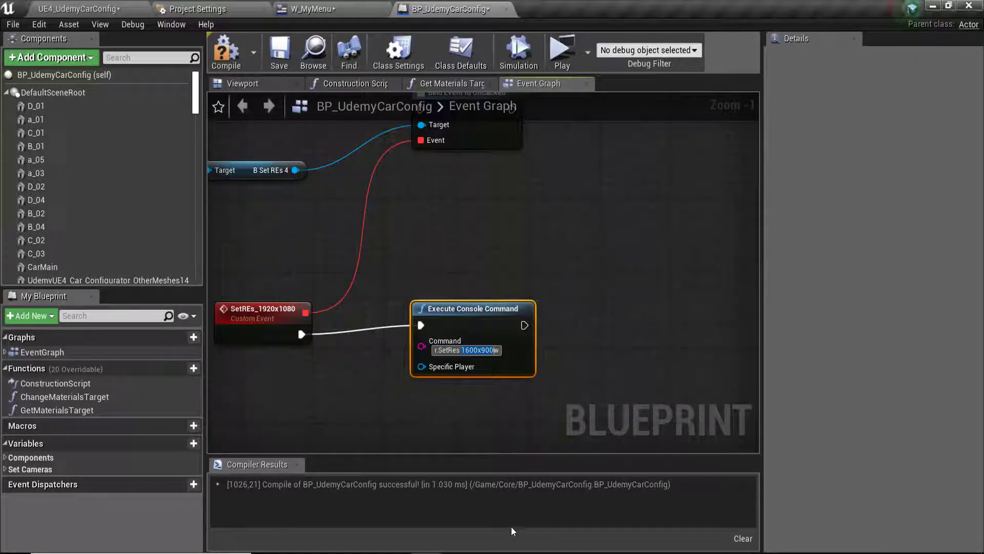
{"action": "type", "text": "192"}
{"action": "type", "text": "0x1080"}
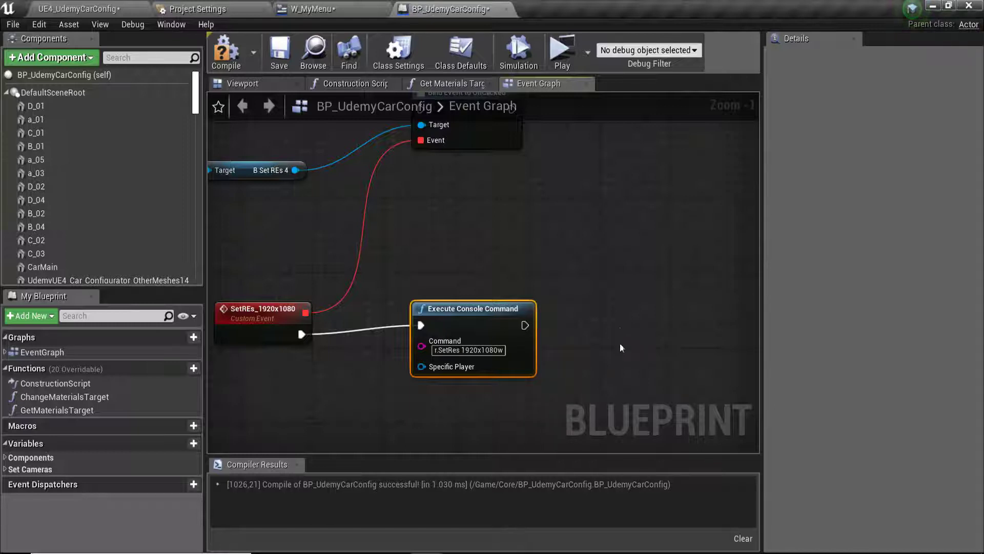
- Connect Sequence output Then 17 to B Set REs 4's OnClicked binding through a reroute point
{"action": "scroll", "coordinate": [619, 325], "scroll_direction": "down", "scroll_amount": 2}
{"action": "right_click_drag", "start_coordinate": [464, 156], "coordinate": [455, 213]}
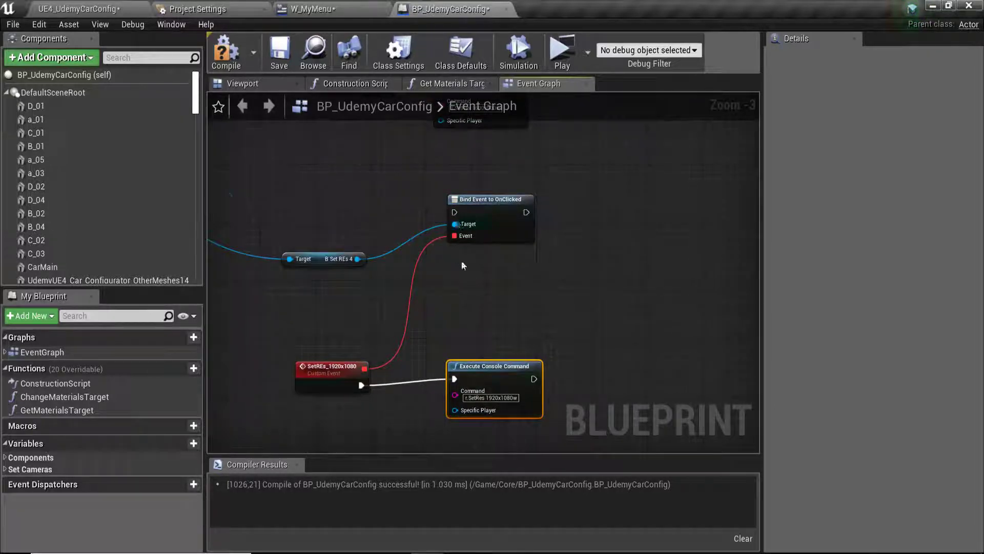
{"action": "scroll", "coordinate": [464, 265], "scroll_direction": "down", "scroll_amount": 8}
{"action": "right_click_drag", "start_coordinate": [466, 259], "coordinate": [423, 293]}
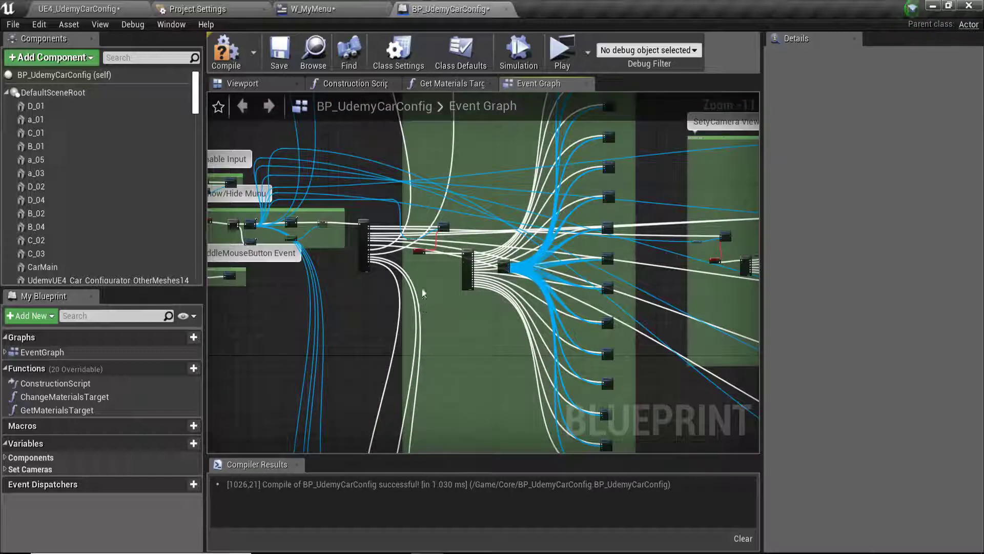
{"action": "scroll", "coordinate": [423, 293], "scroll_direction": "up", "scroll_amount": 6}
{"action": "scroll", "coordinate": [339, 251], "scroll_direction": "up", "scroll_amount": 3}
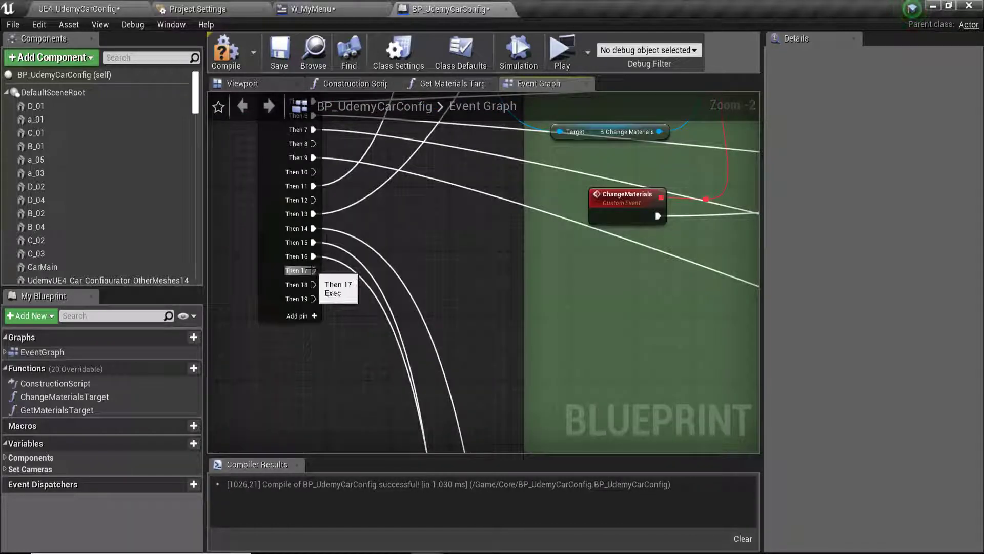
{"action": "mouse_move", "coordinate": [312, 271]}
{"action": "left_mouse_down"}
{"action": "mouse_move", "coordinate": [450, 483]}
{"action": "mouse_move", "coordinate": [641, 400]}
{"action": "left_mouse_up"}
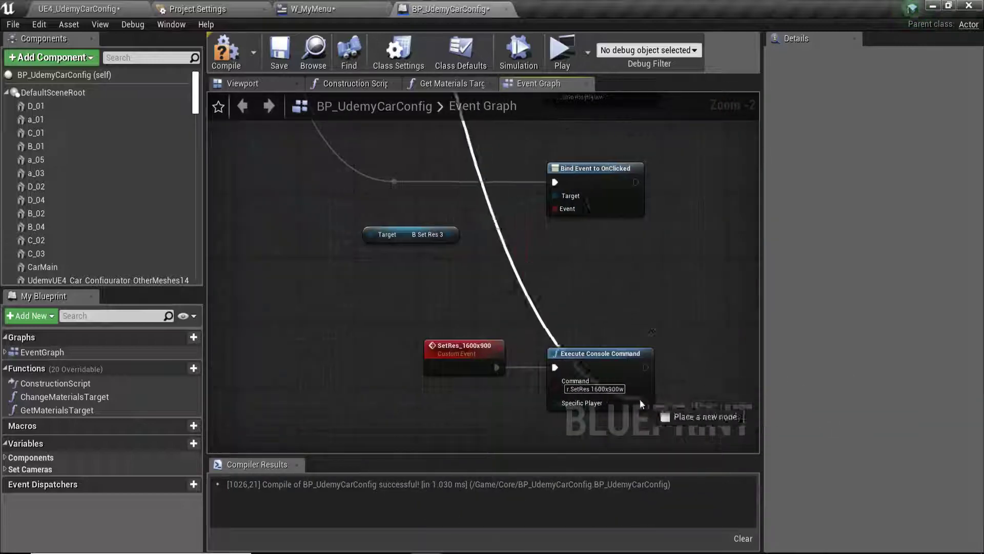
{"action": "left_click_drag", "start_coordinate": [640, 399], "coordinate": [571, 285]}
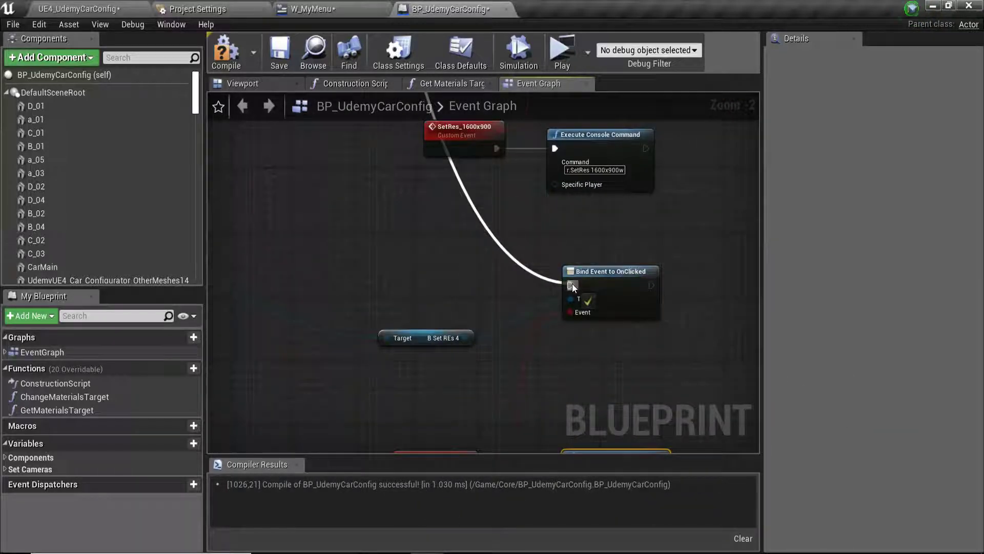
{"action": "double_click", "coordinate": [468, 206]}
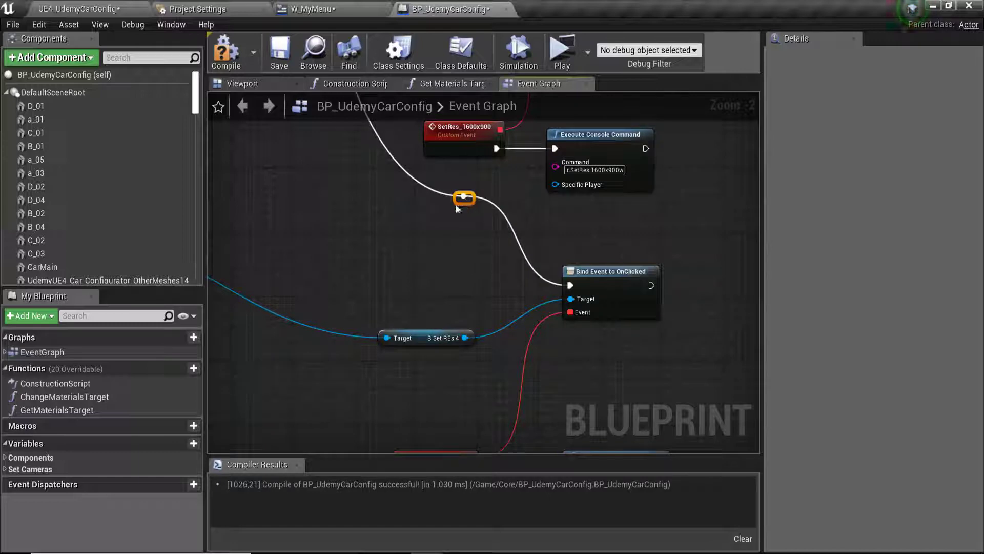
{"action": "left_click_drag", "start_coordinate": [456, 201], "coordinate": [362, 291]}
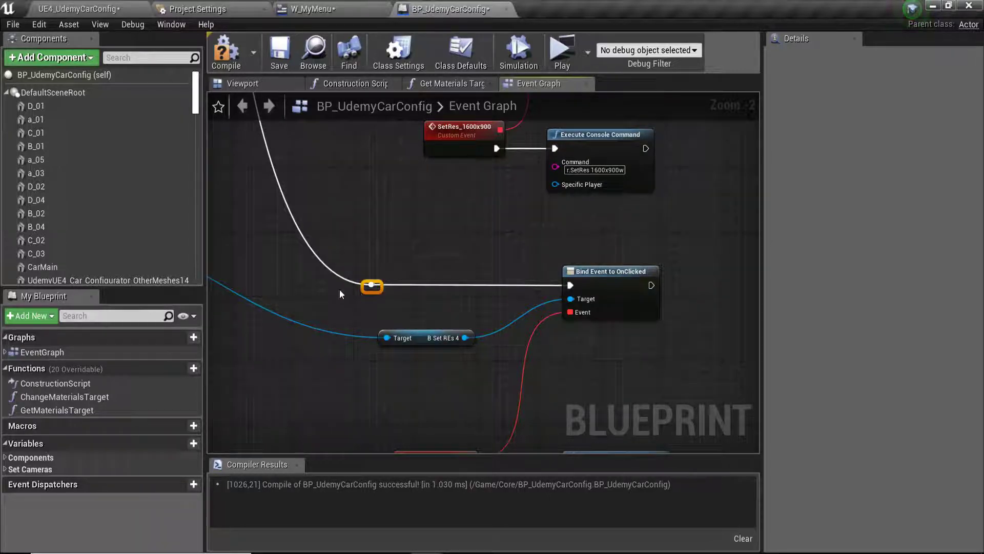
{"action": "scroll", "coordinate": [339, 290], "scroll_direction": "down", "scroll_amount": 6}
{"action": "right_click_drag", "start_coordinate": [340, 289], "coordinate": [402, 321]}
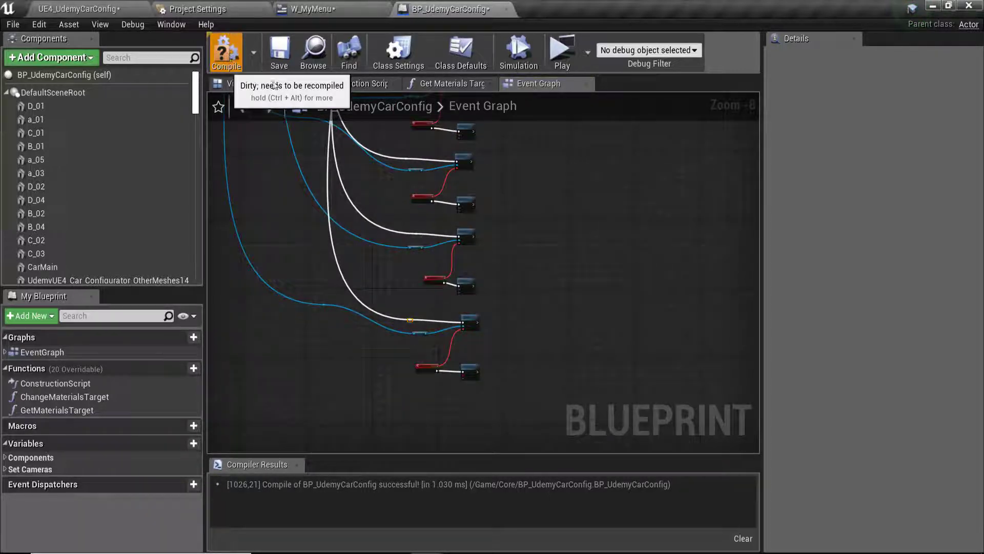
- Compile the car configurator blueprint and launch the level in Standalone play
{"action": "left_click", "coordinate": [281, 58]}
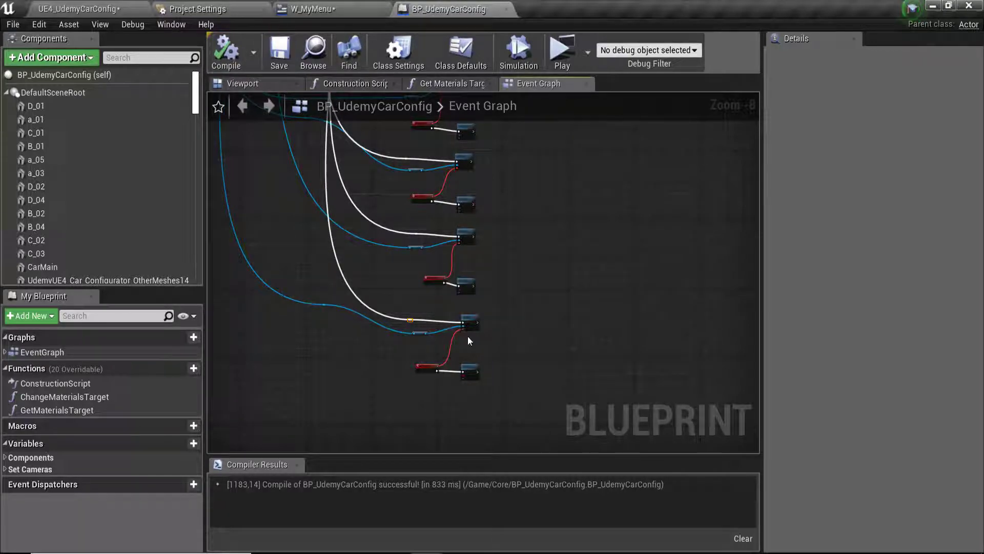
{"action": "left_click", "coordinate": [107, 8]}
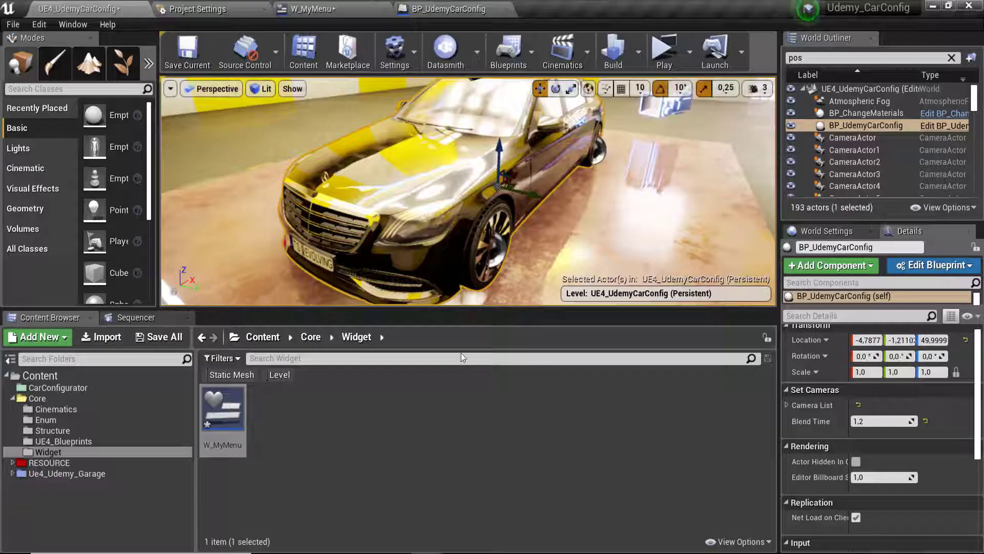
{"action": "left_click", "coordinate": [666, 51]}
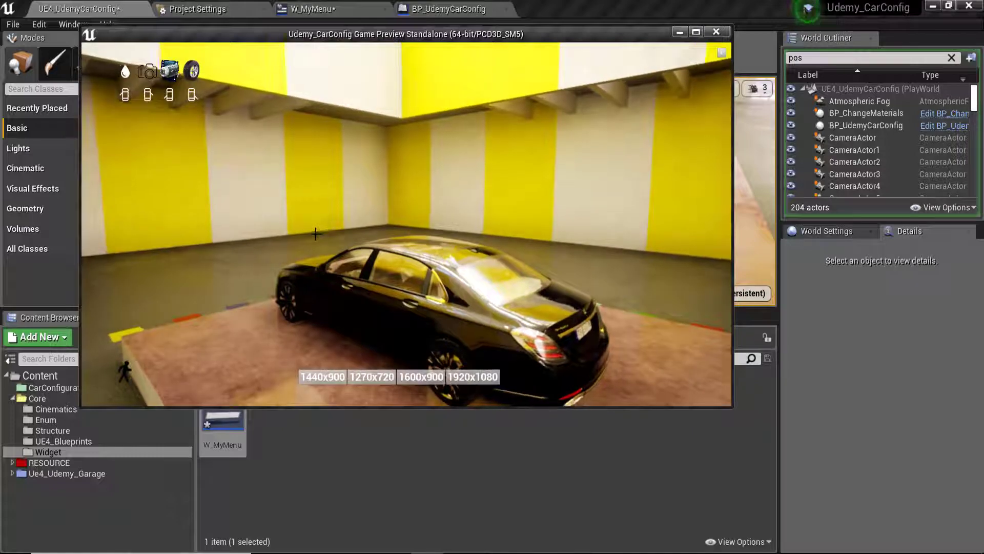
- Test the resolution buttons: 1440x900, 1270x720, 1600x900 and full-screen 1920x1080
{"action": "left_click", "coordinate": [325, 376]}
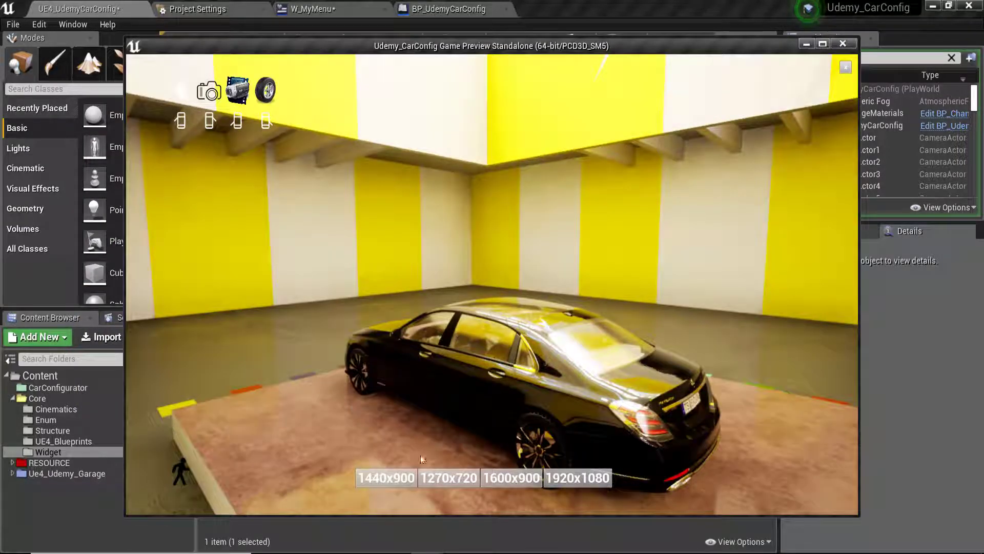
{"action": "left_click", "coordinate": [444, 473]}
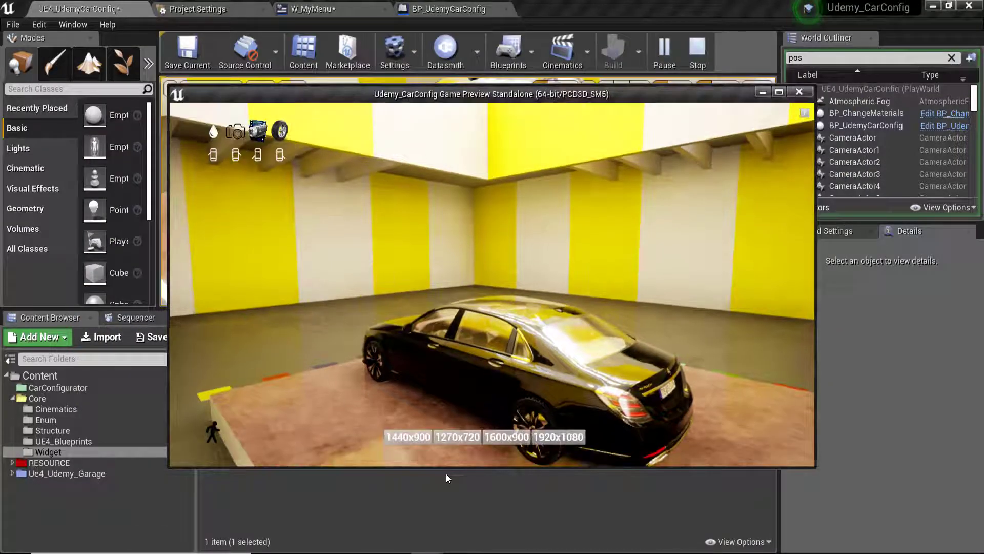
{"action": "left_click", "coordinate": [508, 439]}
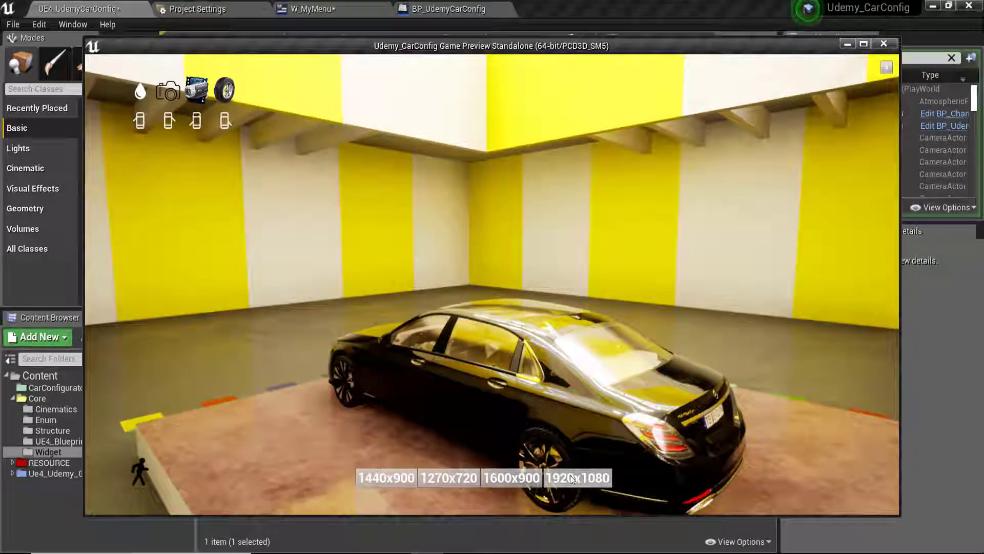
{"action": "left_click", "coordinate": [574, 478]}
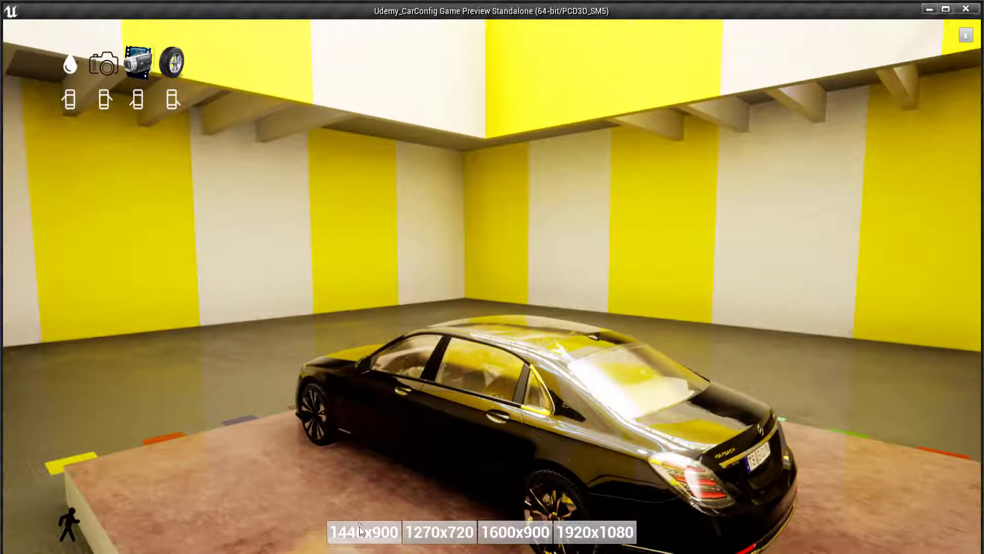
{"action": "left_click", "coordinate": [359, 528]}
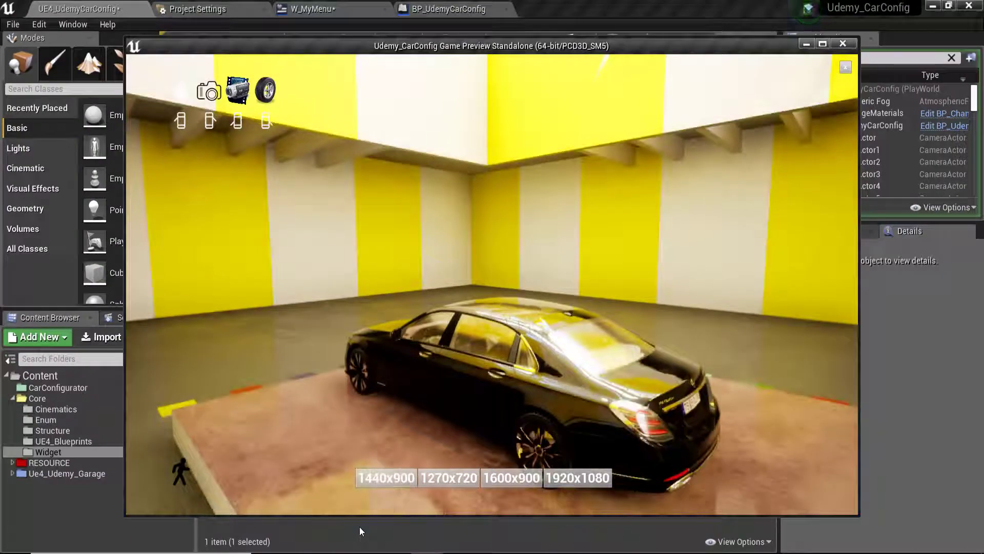
{"action": "left_click", "coordinate": [462, 478]}
{"action": "left_click", "coordinate": [392, 434]}
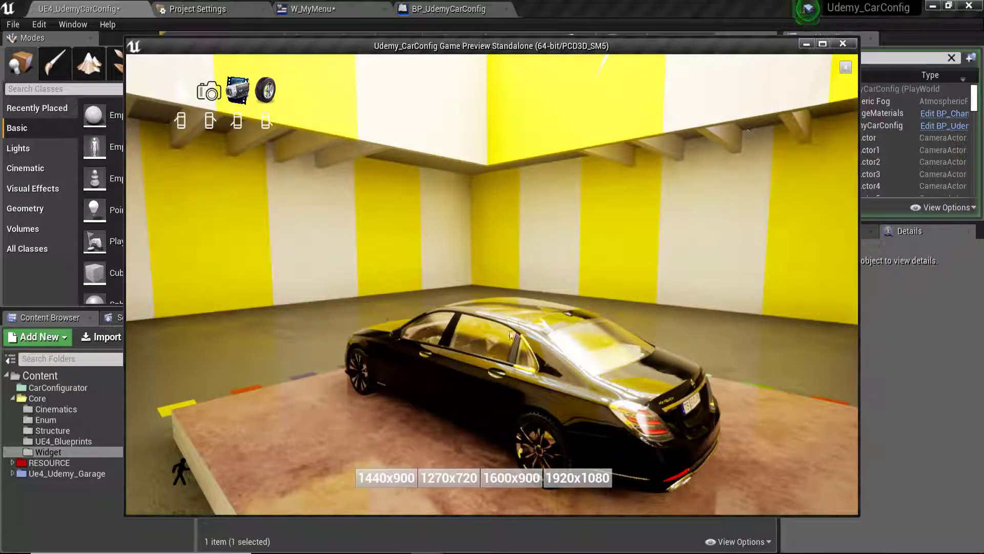
{"action": "left_click_drag", "start_coordinate": [441, 350], "coordinate": [577, 465]}
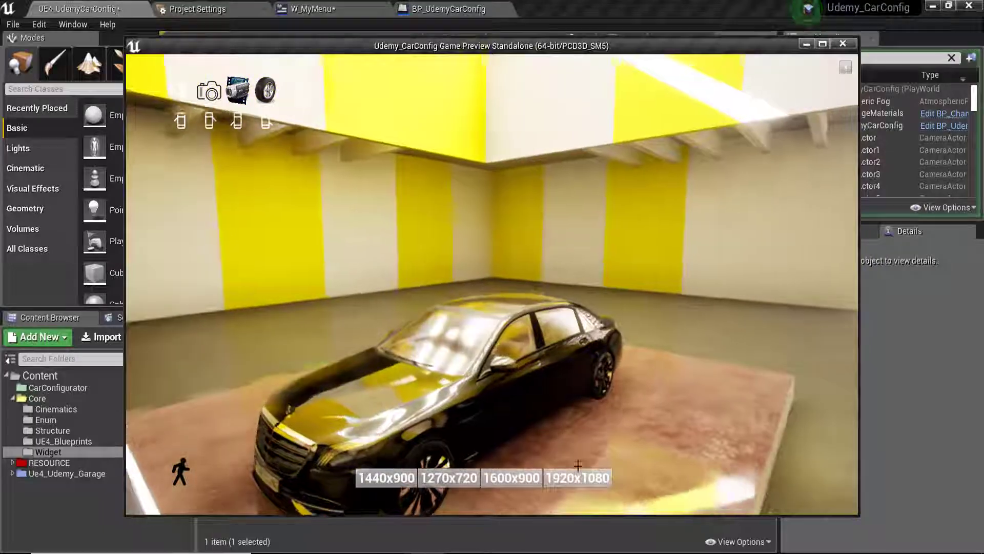
{"action": "left_click", "coordinate": [578, 465]}
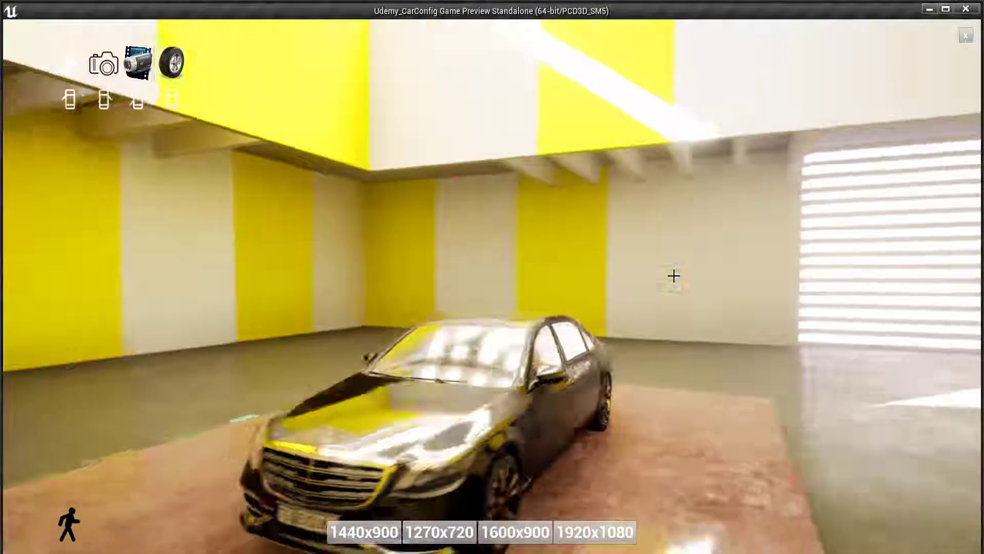
- Orbit around the car and try the blue, yellow and green paint colours
{"action": "mouse_move", "coordinate": [674, 275]}
{"action": "left_mouse_down"}
{"action": "mouse_move", "coordinate": [537, 306]}
{"action": "mouse_move", "coordinate": [172, 341]}
{"action": "mouse_move", "coordinate": [598, 321]}
{"action": "mouse_move", "coordinate": [602, 184]}
{"action": "mouse_move", "coordinate": [551, 193]}
{"action": "mouse_move", "coordinate": [512, 279]}
{"action": "mouse_move", "coordinate": [456, 241]}
{"action": "mouse_move", "coordinate": [515, 225]}
{"action": "left_mouse_up"}
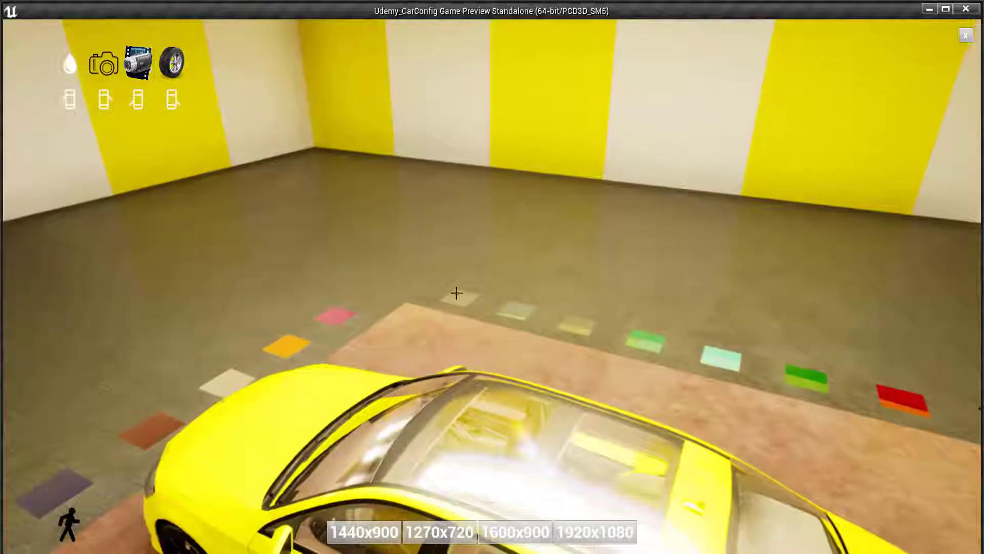
{"action": "mouse_move", "coordinate": [459, 304]}
{"action": "left_mouse_down"}
{"action": "mouse_move", "coordinate": [578, 230]}
{"action": "mouse_move", "coordinate": [615, 281]}
{"action": "mouse_move", "coordinate": [558, 331]}
{"action": "mouse_move", "coordinate": [413, 312]}
{"action": "mouse_move", "coordinate": [379, 450]}
{"action": "left_mouse_up"}
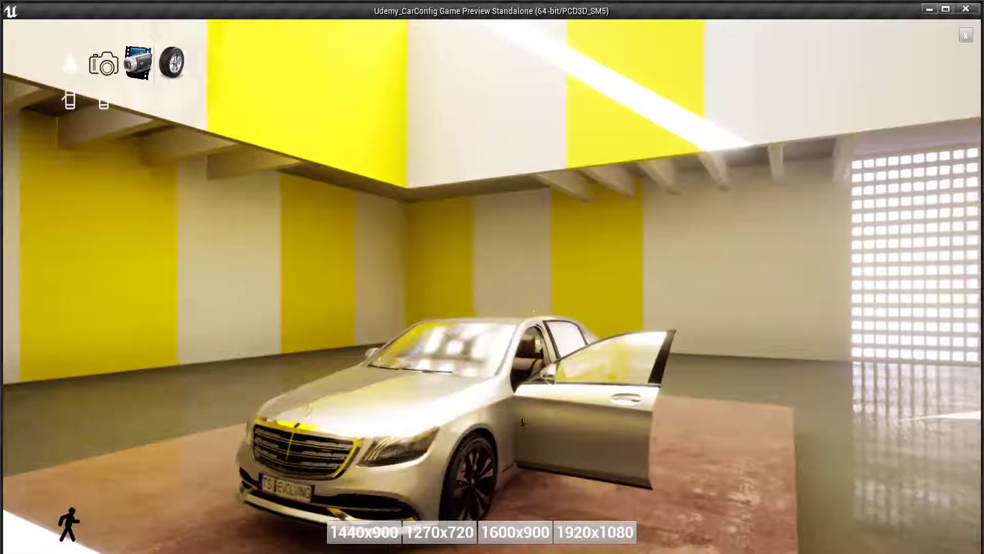
{"action": "mouse_move", "coordinate": [380, 449]}
{"action": "left_mouse_down"}
{"action": "mouse_move", "coordinate": [198, 406]}
{"action": "mouse_move", "coordinate": [607, 410]}
{"action": "mouse_move", "coordinate": [553, 389]}
{"action": "left_mouse_up"}
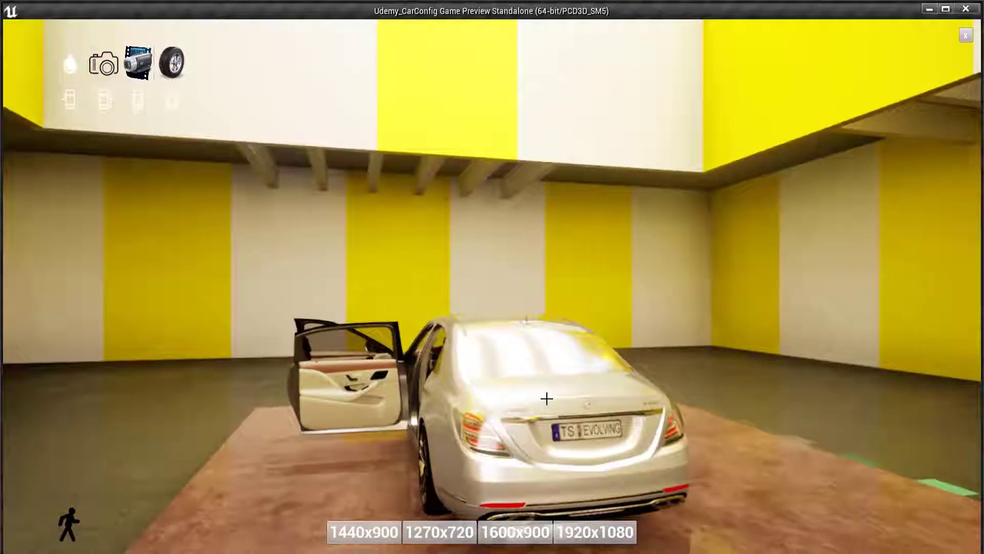
{"action": "mouse_move", "coordinate": [553, 389]}
{"action": "left_mouse_down"}
{"action": "mouse_move", "coordinate": [748, 416]}
{"action": "mouse_move", "coordinate": [499, 397]}
{"action": "left_mouse_up"}
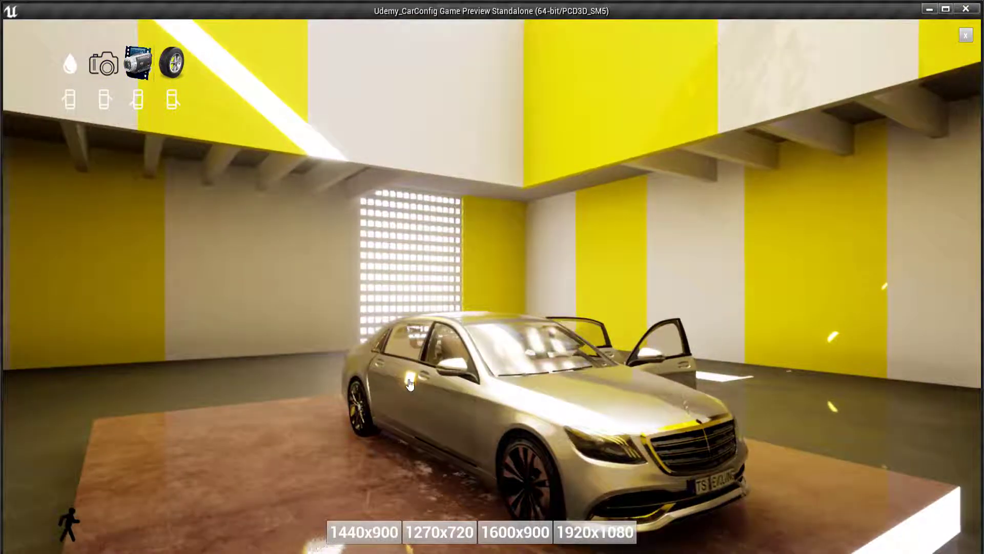
{"action": "mouse_move", "coordinate": [564, 461]}
{"action": "left_mouse_down"}
{"action": "mouse_move", "coordinate": [716, 506]}
{"action": "mouse_move", "coordinate": [605, 338]}
{"action": "left_mouse_up"}
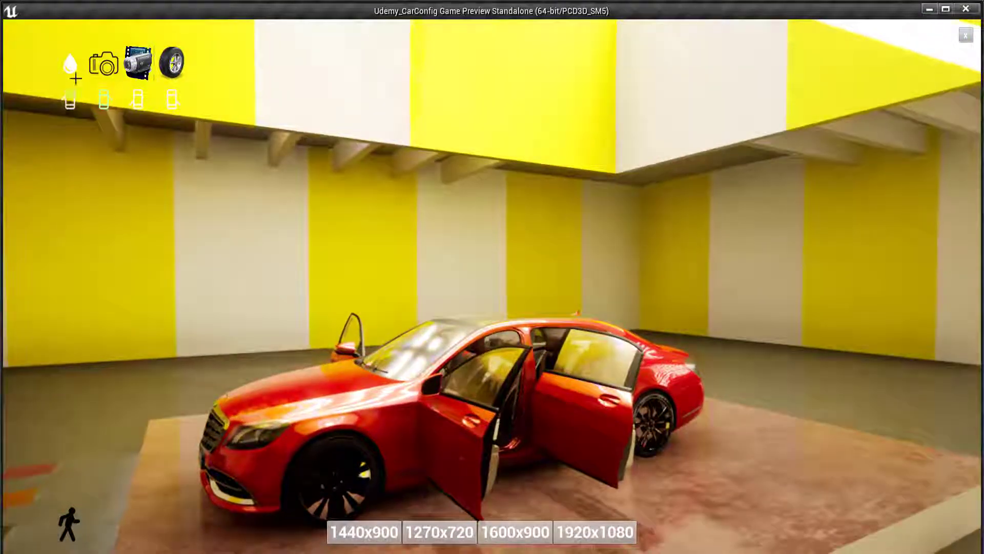
{"action": "left_click", "coordinate": [72, 71]}
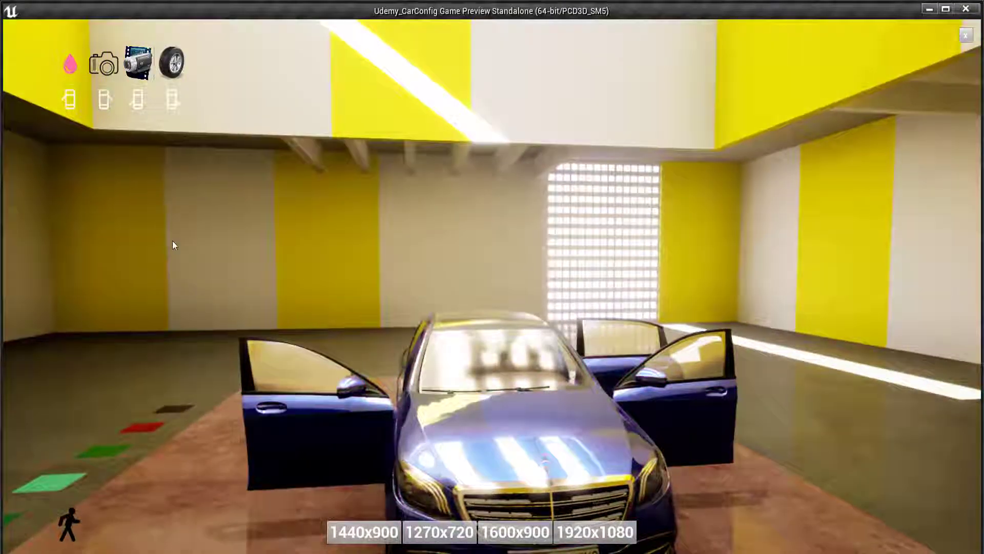
{"action": "left_click_drag", "start_coordinate": [173, 245], "coordinate": [26, 259]}
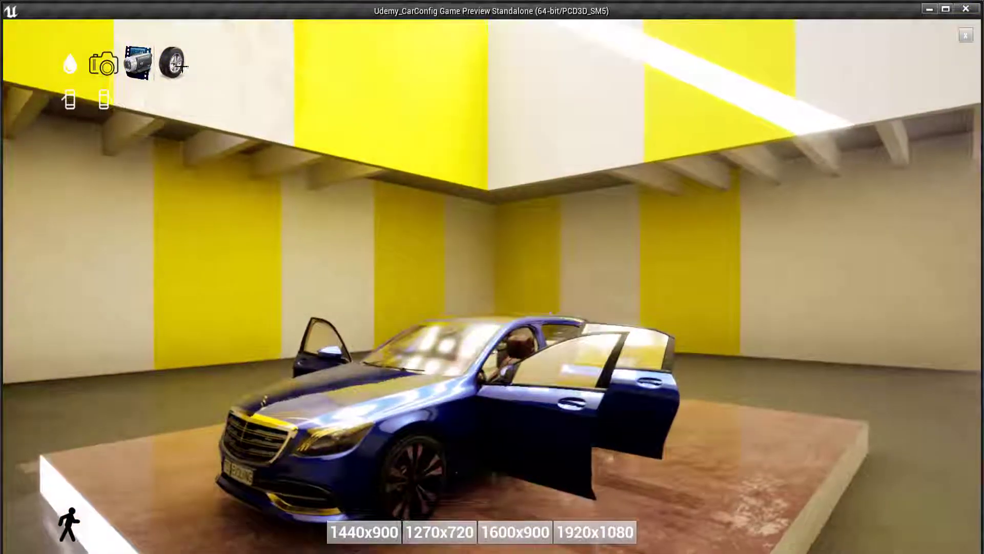
{"action": "left_click_drag", "start_coordinate": [428, 363], "coordinate": [227, 242]}
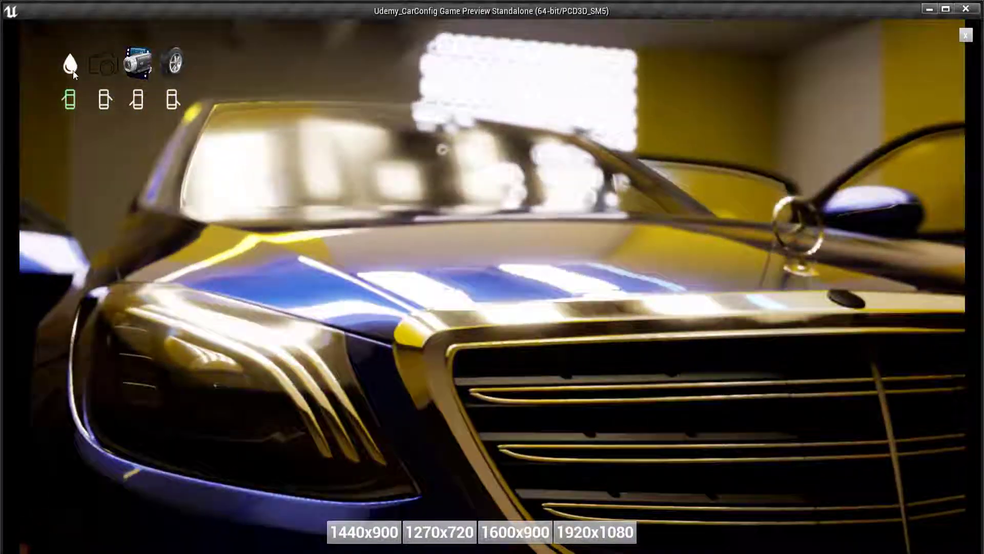
{"action": "left_click", "coordinate": [72, 72]}
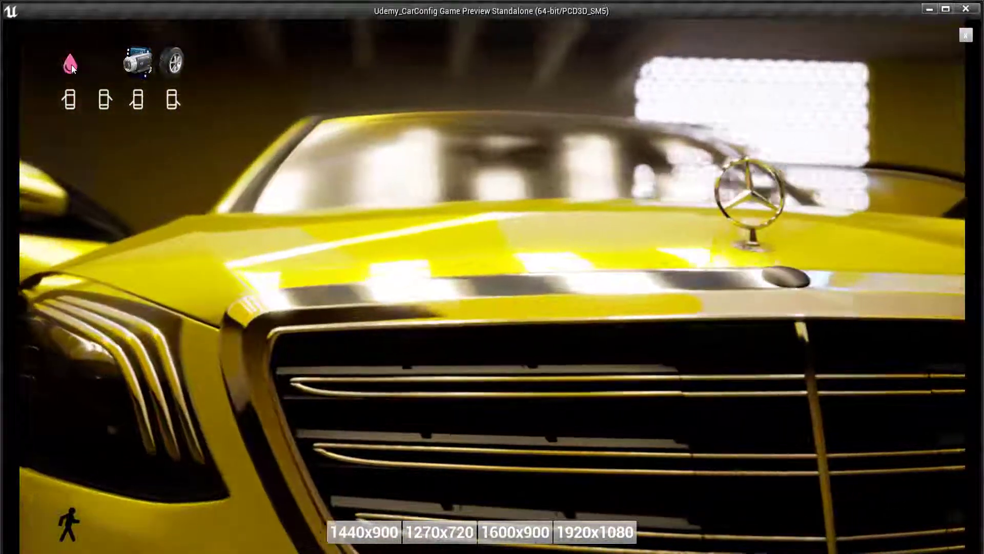
{"action": "left_click", "coordinate": [71, 65]}
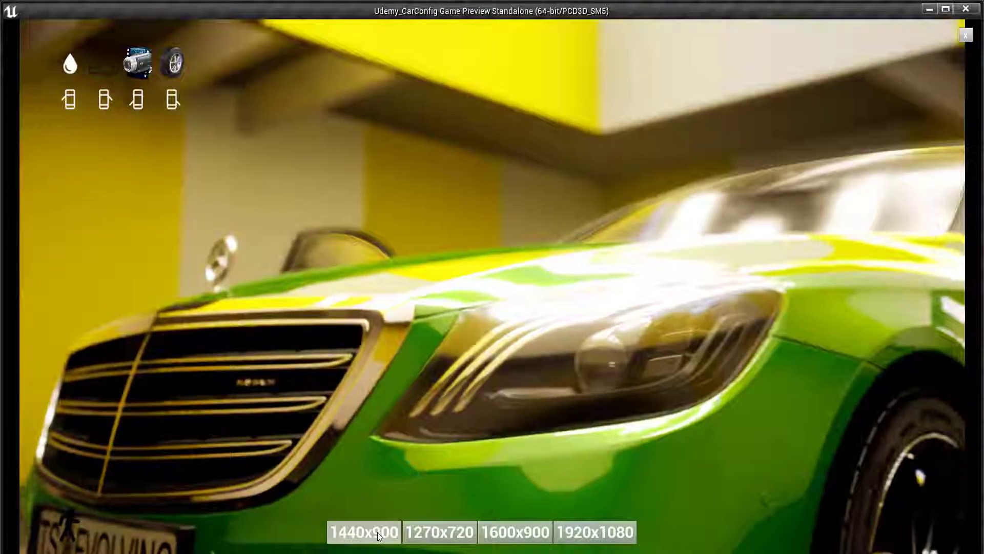
- Shrink the game window to 1440x900 and end the standalone play session with Esc
{"action": "left_click", "coordinate": [380, 536]}
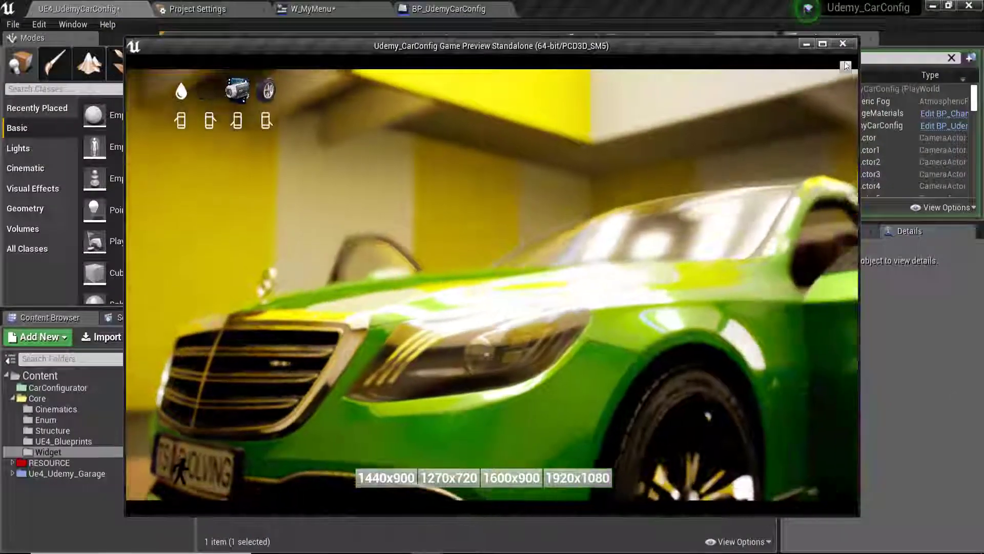
{"action": "left_click", "coordinate": [563, 302]}
{"action": "key", "text": "Escape"}
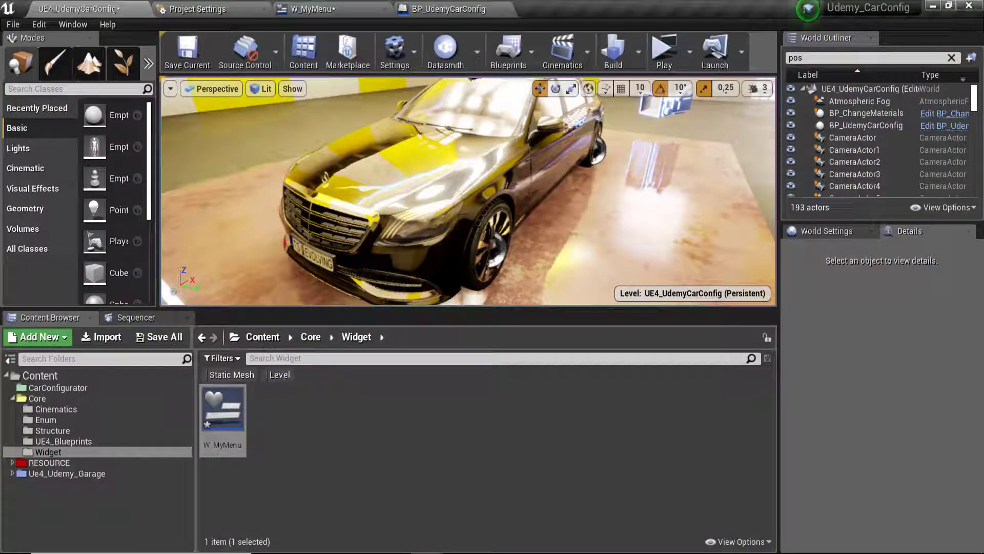